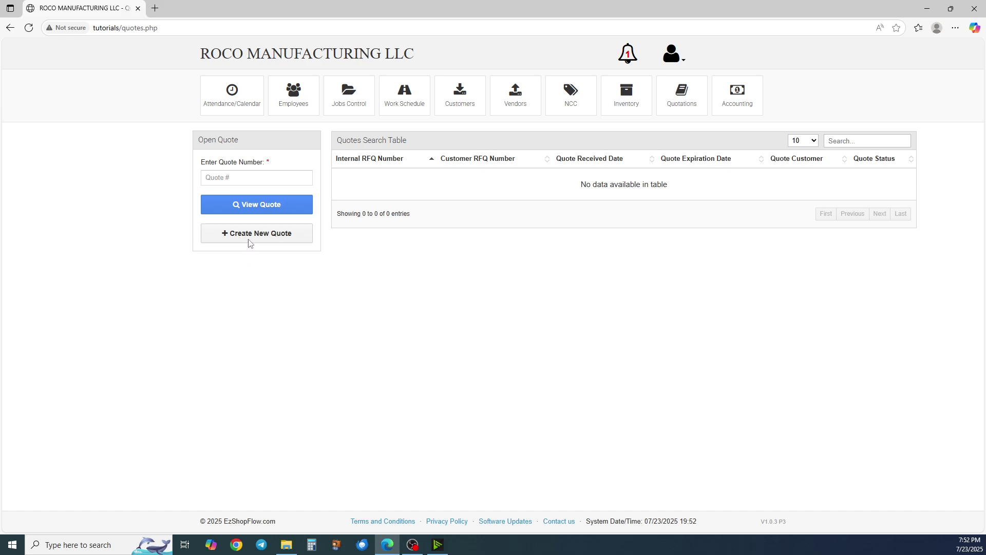
Create a new quote for customer Basic LLC with customer RFQ number 123456, keeping the default dates
left_click(249, 240)
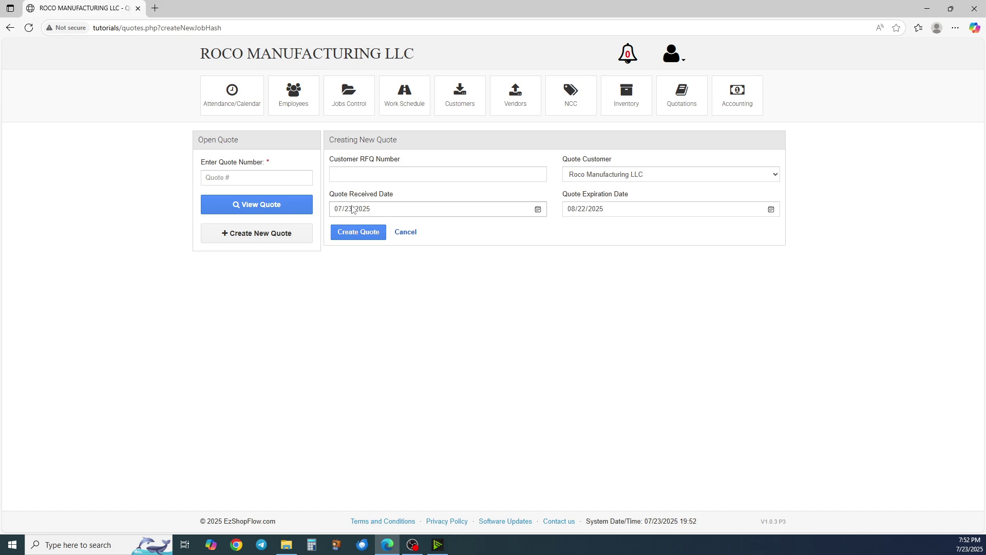
left_click(363, 178)
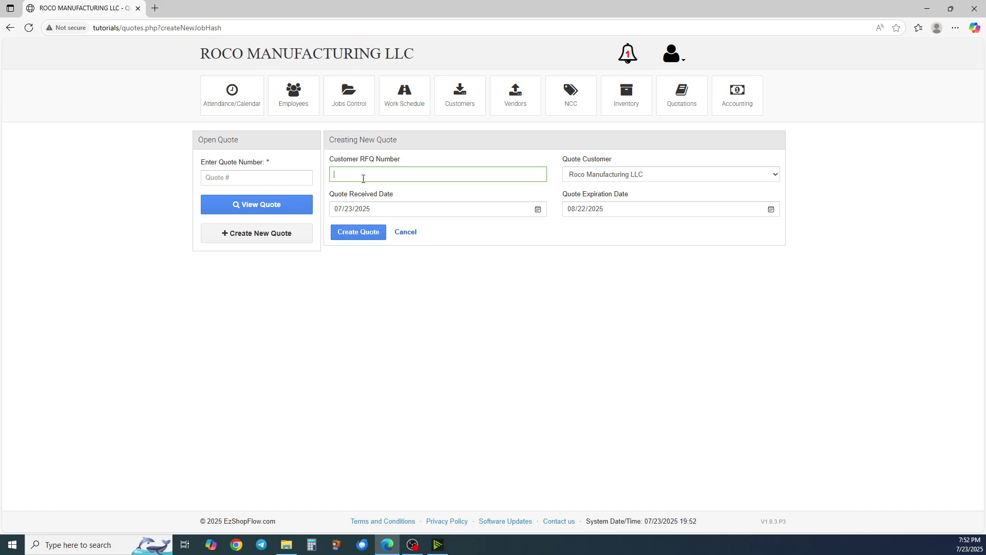
type("1235656")
left_click(658, 181)
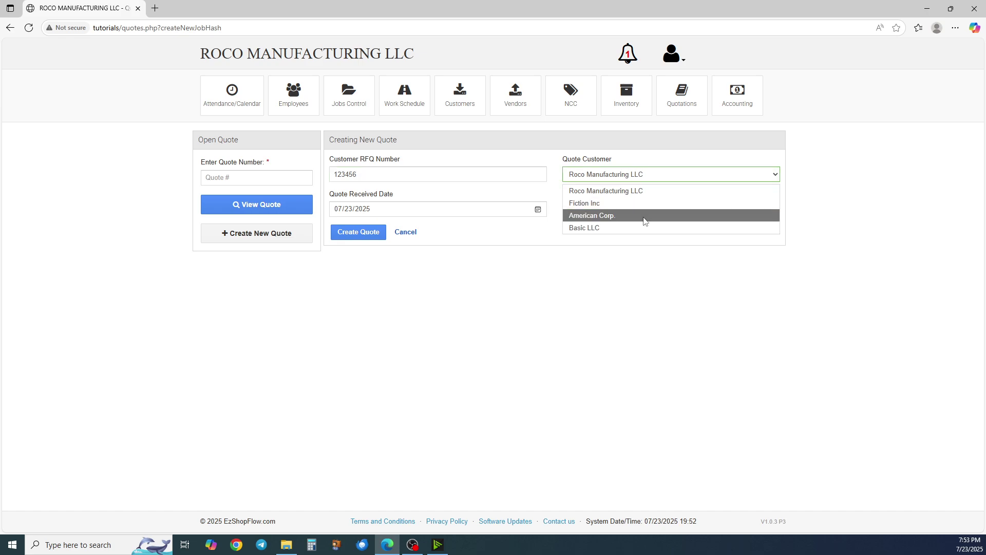
left_click(622, 230)
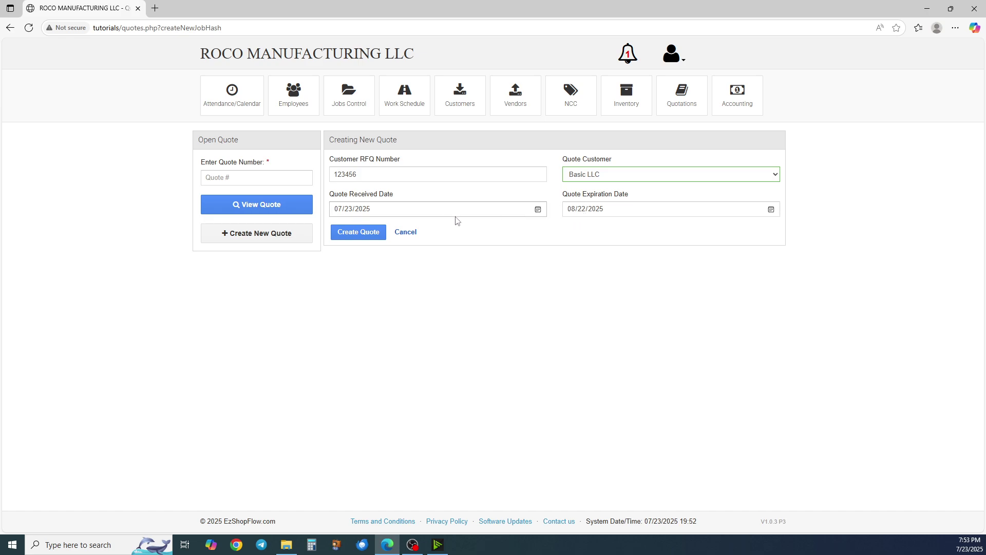
left_click(367, 233)
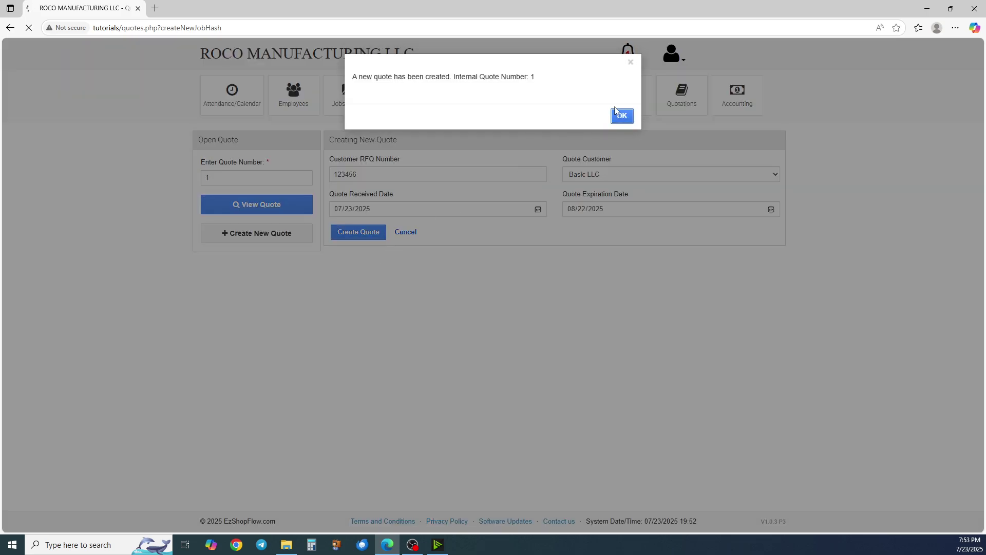
left_click(618, 115)
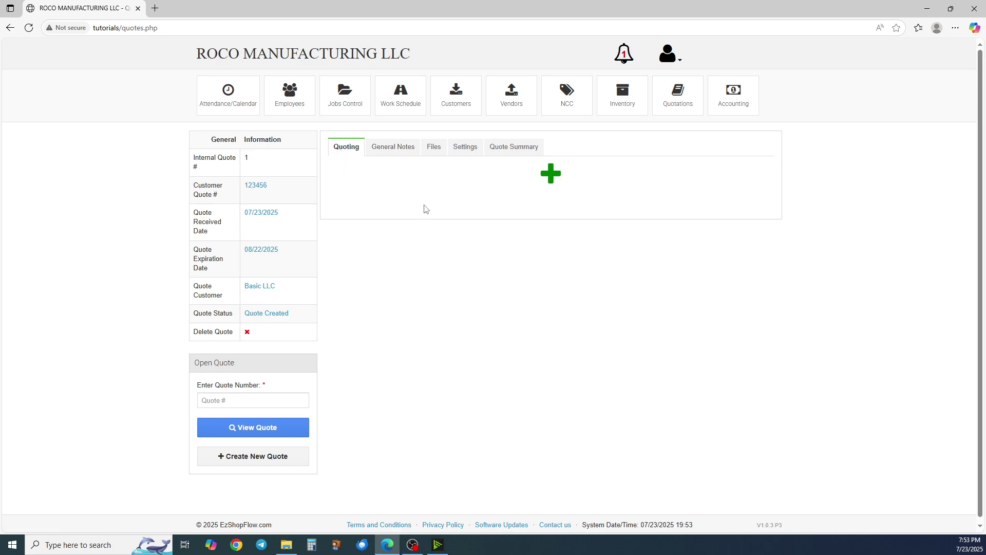
Examine the new quote's general notes, file categories, rate settings and quote summary
left_click(403, 148)
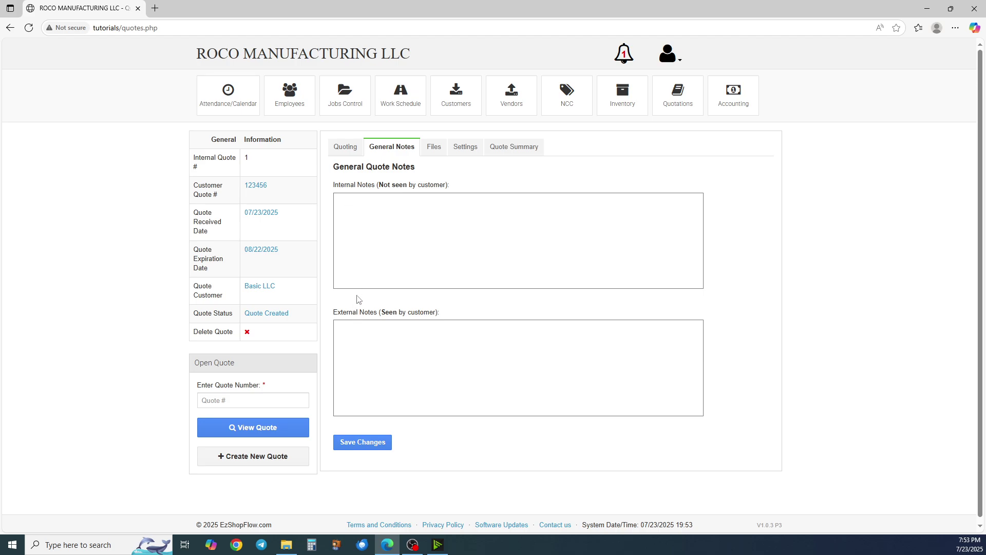
left_click(433, 148)
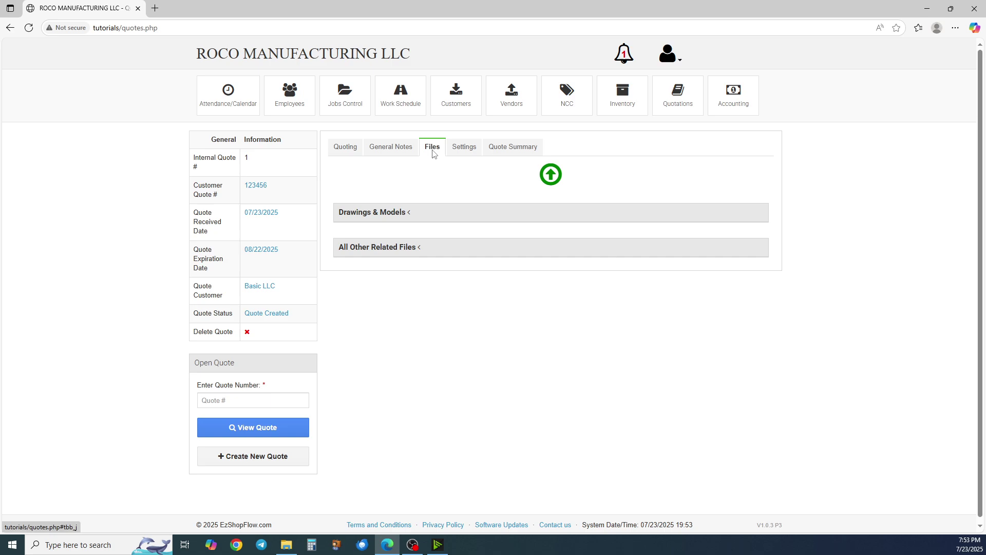
left_click(411, 212)
left_click(409, 213)
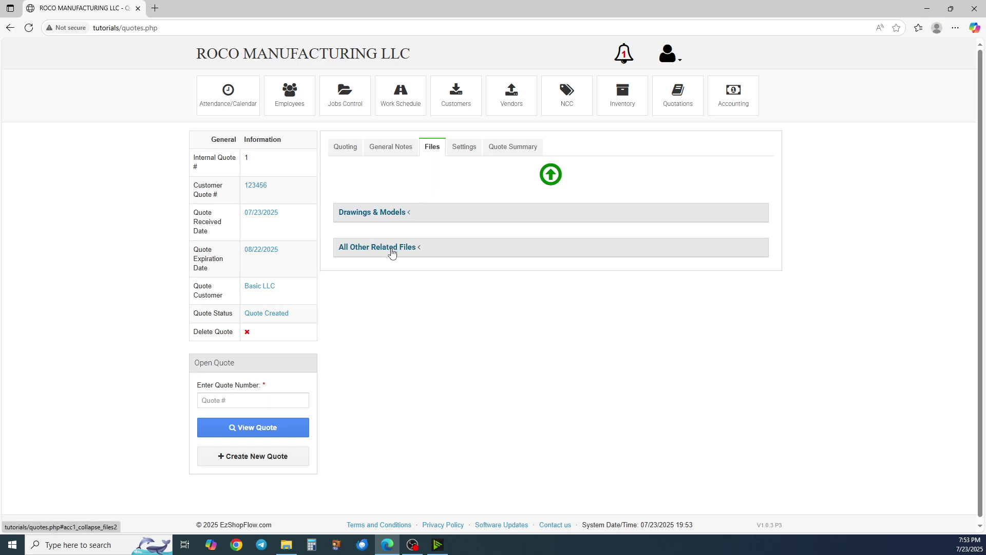
left_click(391, 251)
left_click(392, 250)
left_click(465, 154)
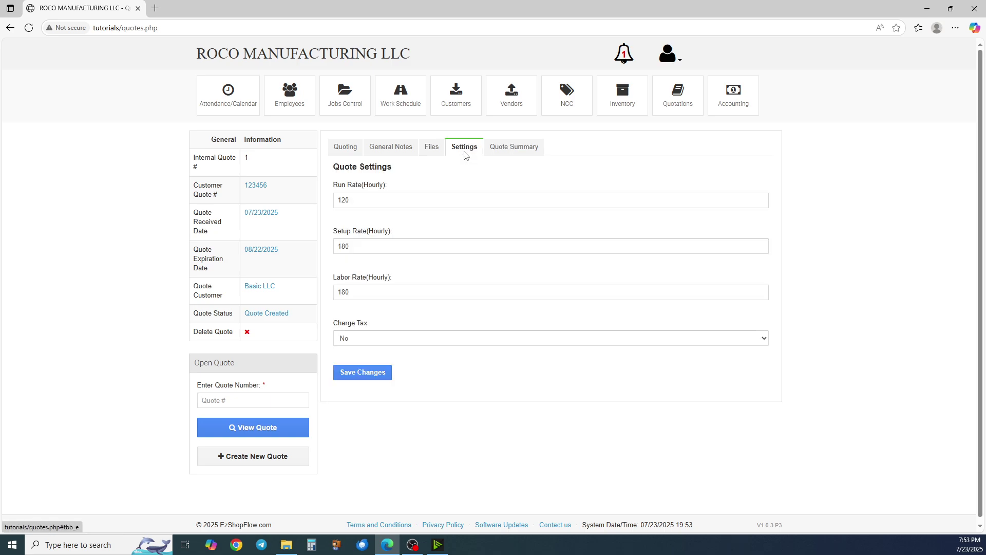
left_click(494, 154)
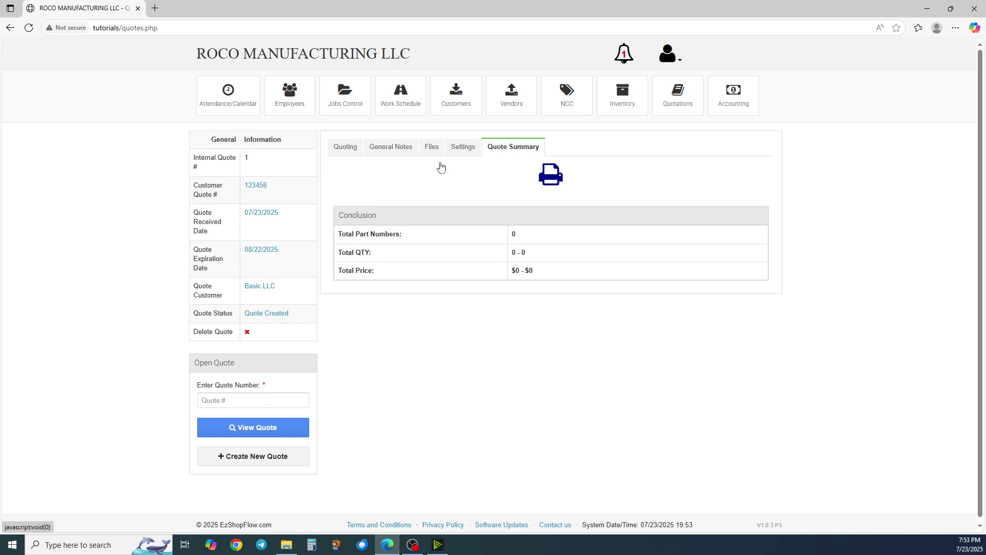
left_click(466, 151)
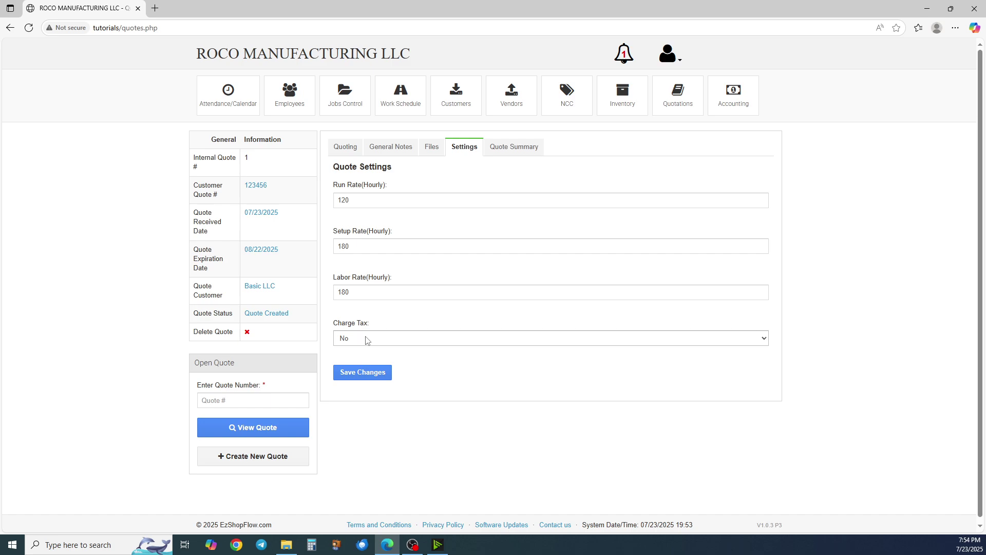
Open the system-wide default settings and examine the default quote rates and tax charge options
left_click(671, 60)
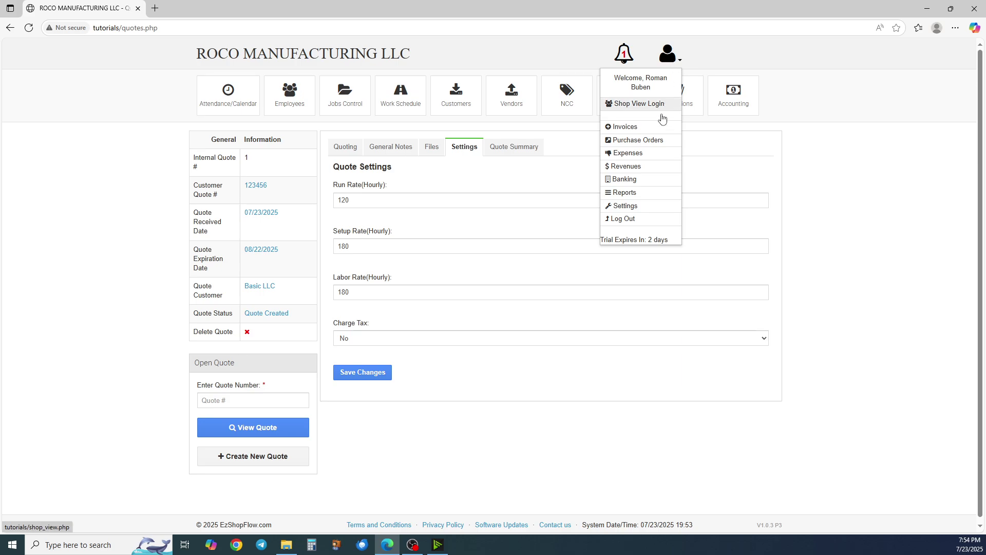
left_click(643, 207)
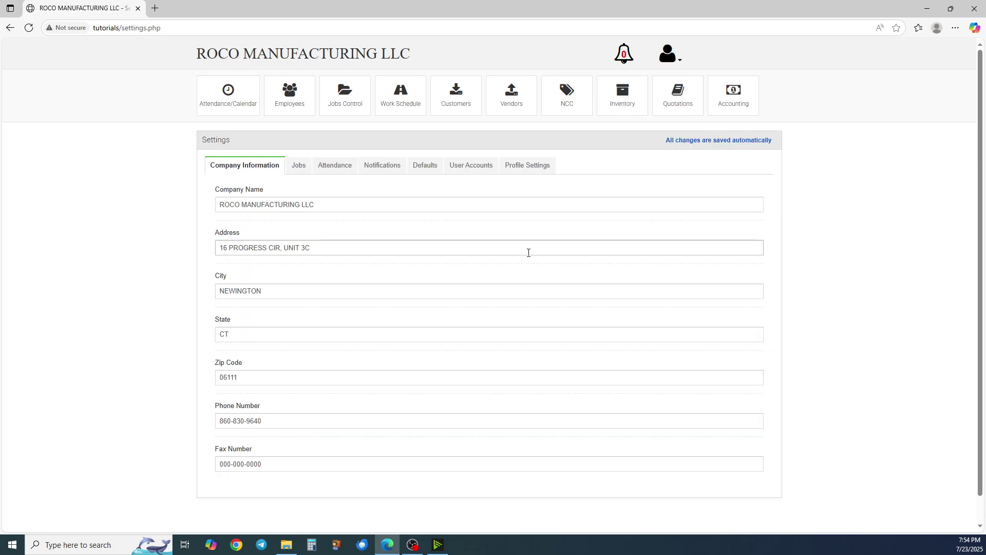
left_click(424, 168)
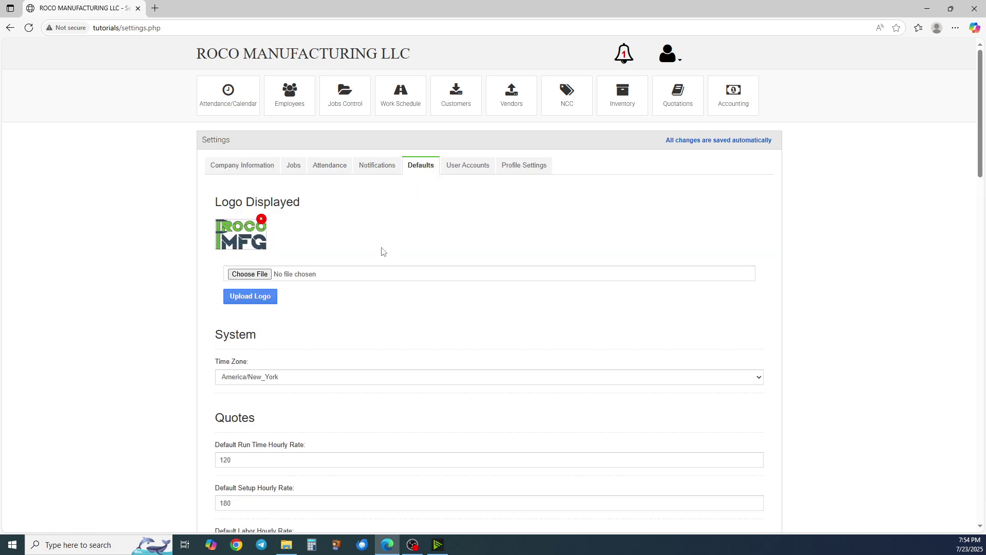
scroll(383, 252, "down", 6)
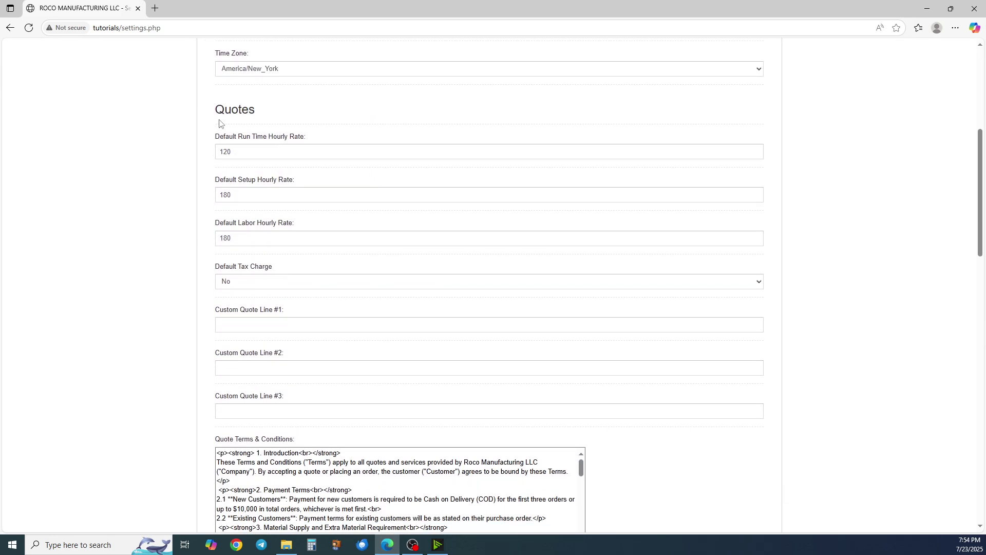
scroll(269, 164, "down", 1)
scroll(268, 174, "up", 1)
scroll(268, 175, "down", 1)
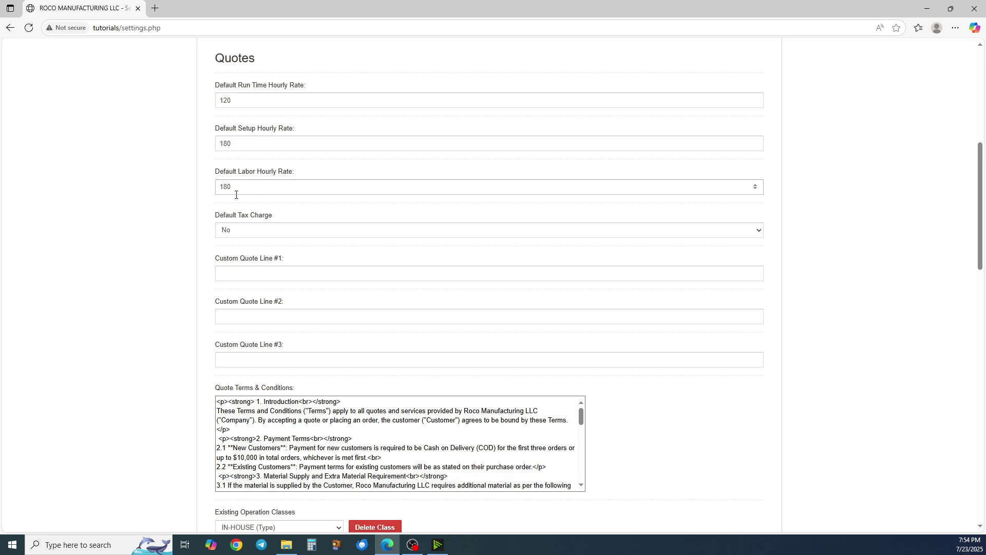
left_click(237, 235)
left_click(246, 231)
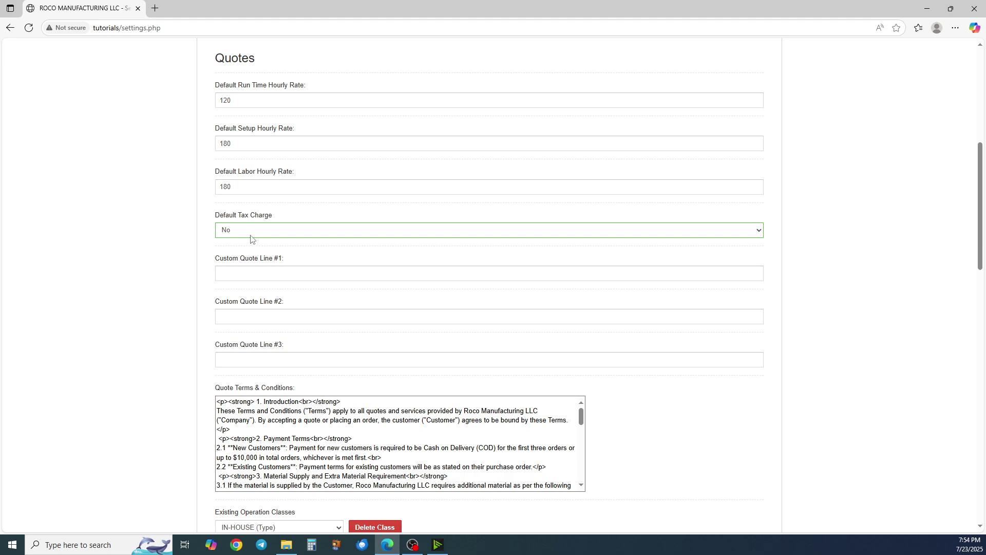
Fill the three default custom quote lines with "Number Line 1", "Number Line 2" and "Information Line 3"
scroll(249, 238, "down", 1)
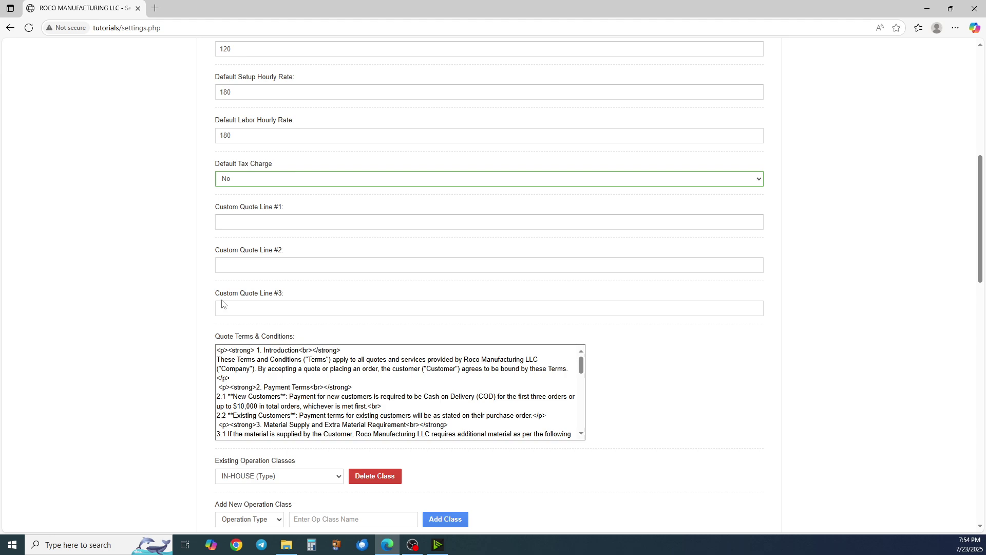
left_click(237, 220)
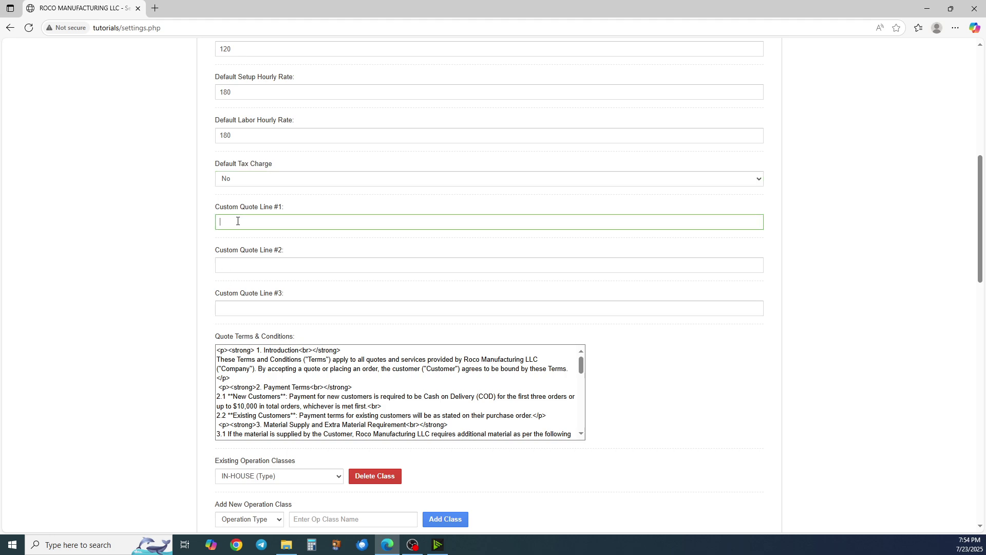
type("N")
type("ume")
type("er Line 1")
key("Tab")
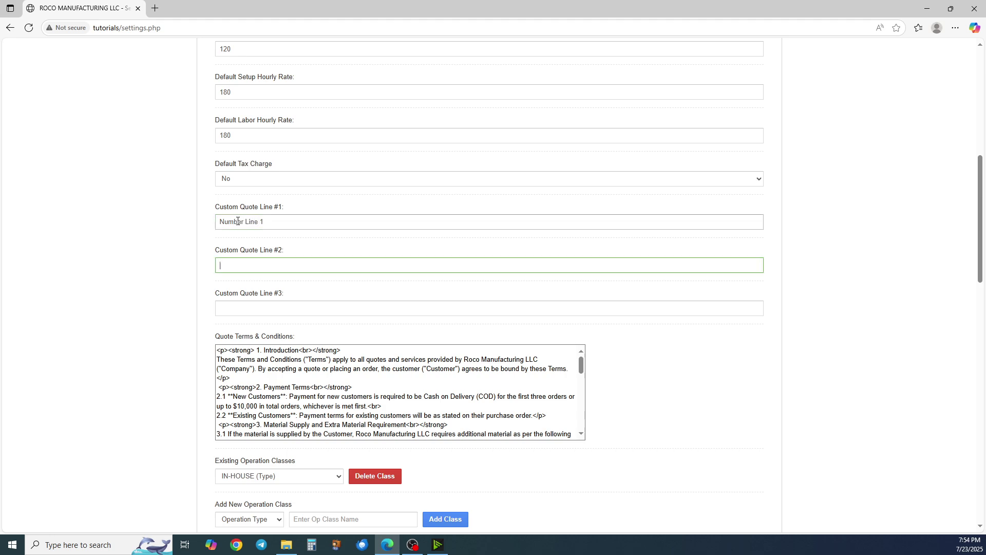
type("Number Line 2")
key("Tab")
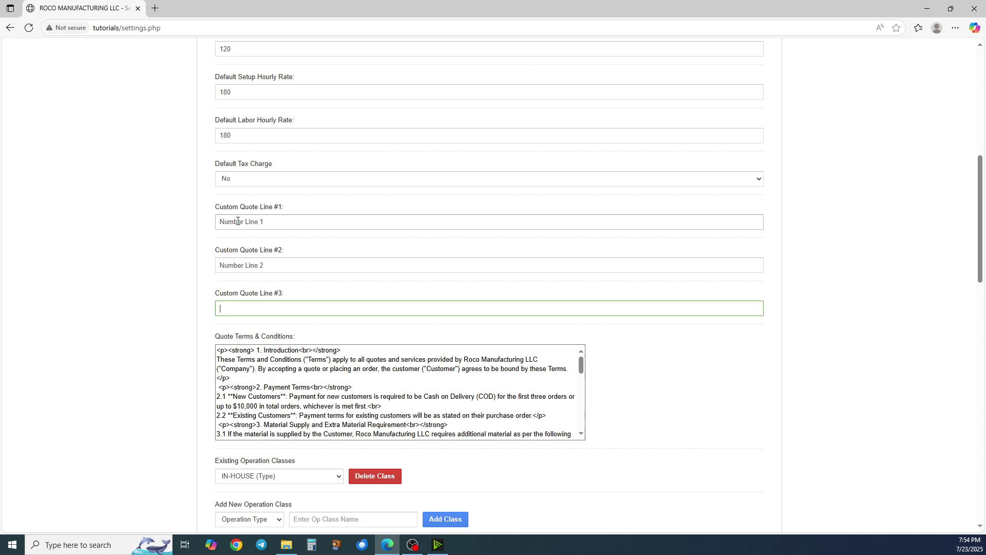
type("Information Line 3")
scroll(394, 275, "down", 1)
scroll(387, 273, "up", 2)
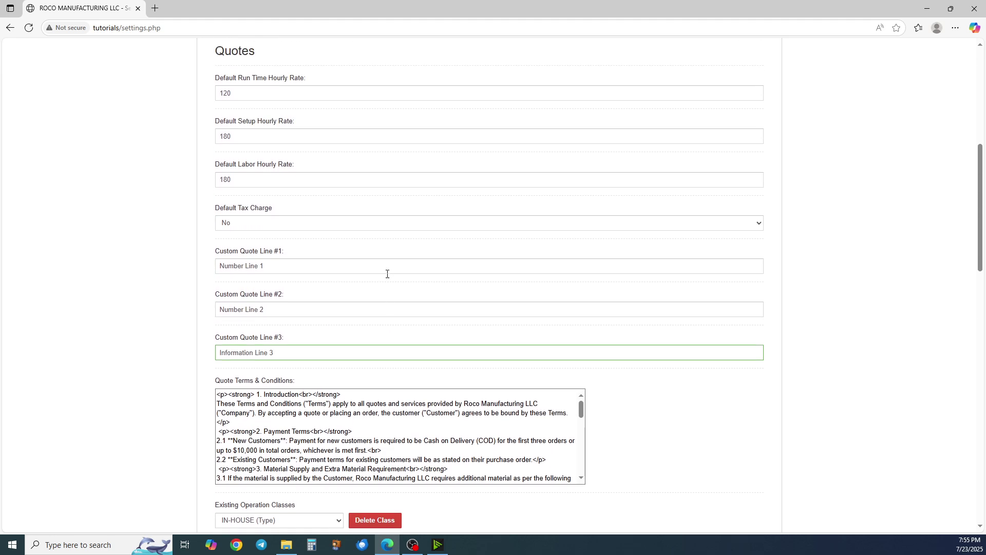
left_click(367, 271)
Return to the quotations page and open quote number 1
scroll(336, 292, "up", 2)
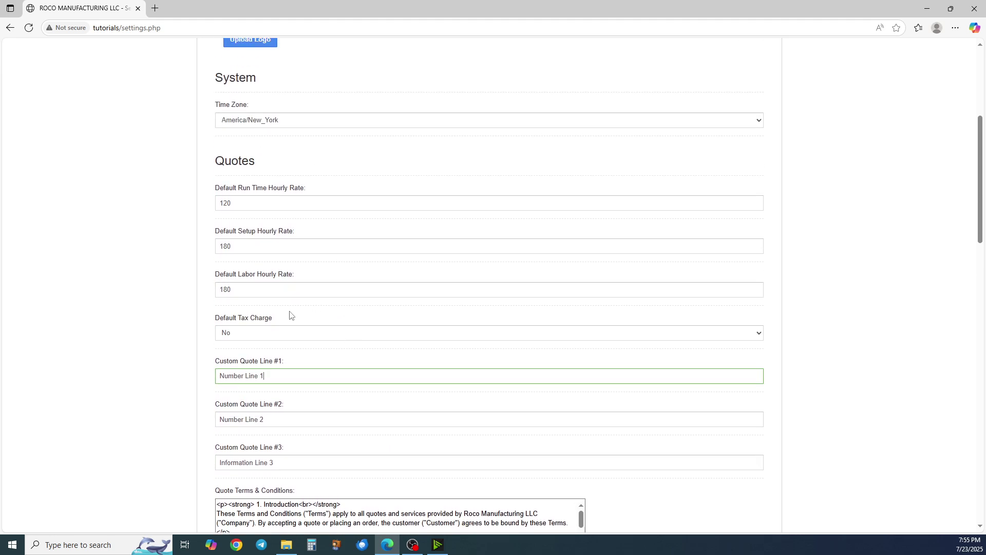
scroll(303, 266, "up", 5)
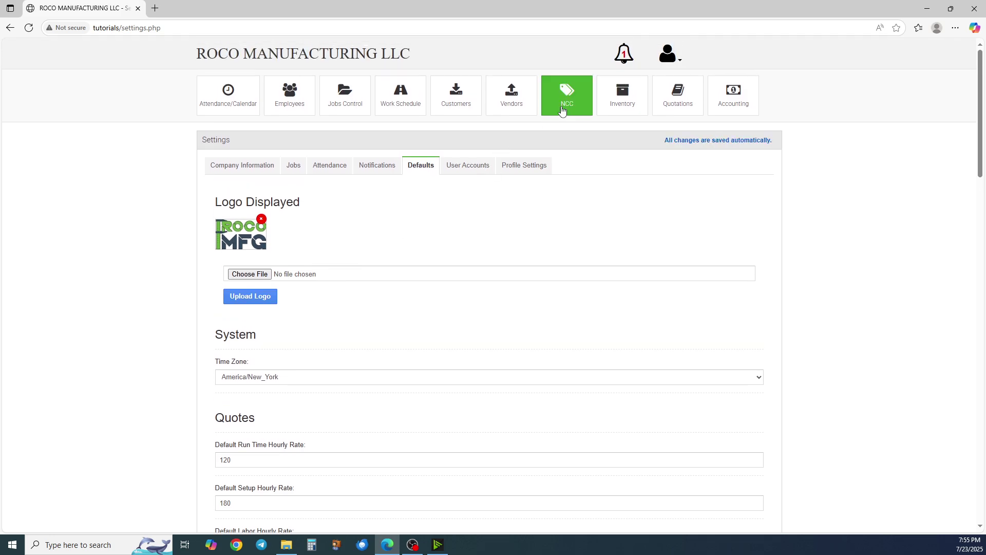
left_click(688, 101)
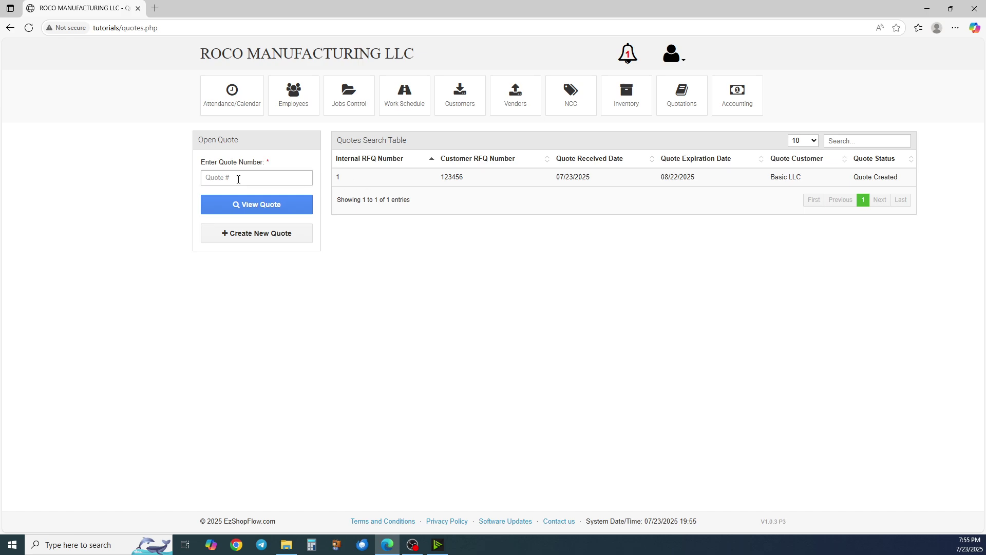
left_click(238, 179)
type("1")
key("Return")
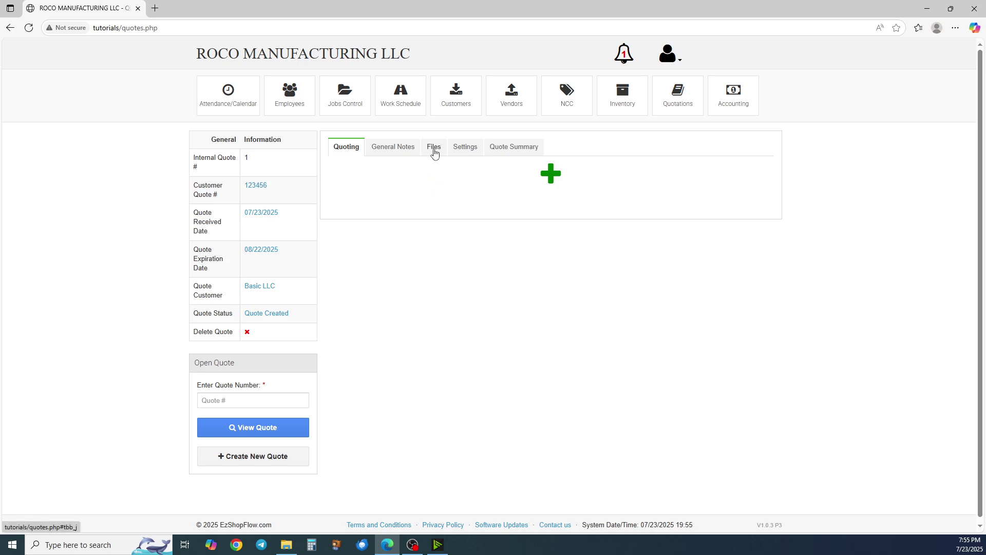
Check the quote's own hourly rates and the available tax charge options
left_click(468, 150)
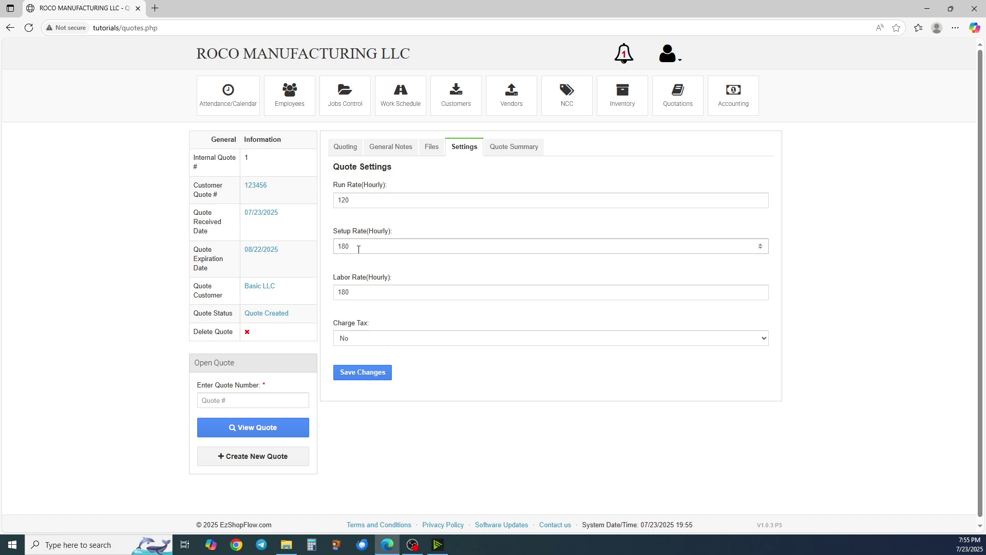
left_click(363, 341)
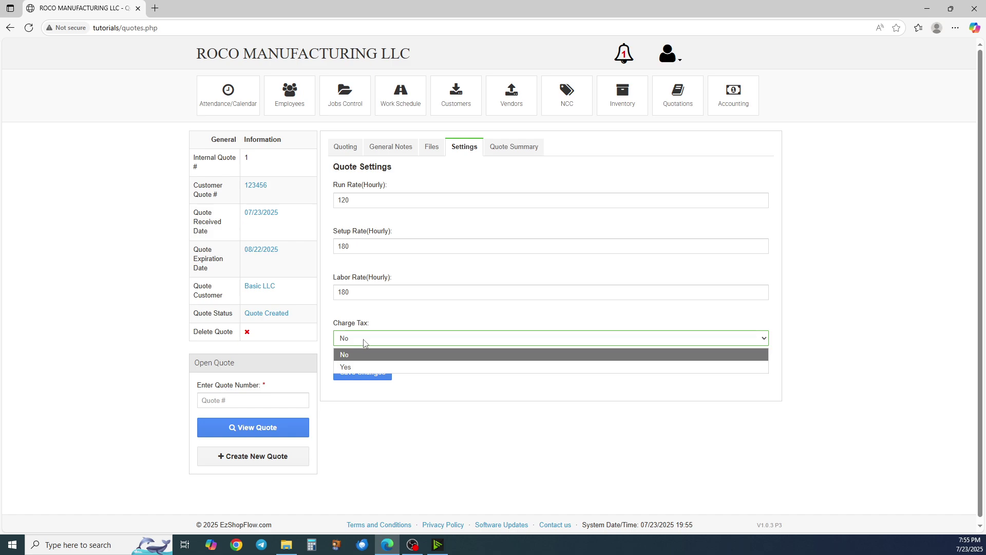
left_click(362, 346)
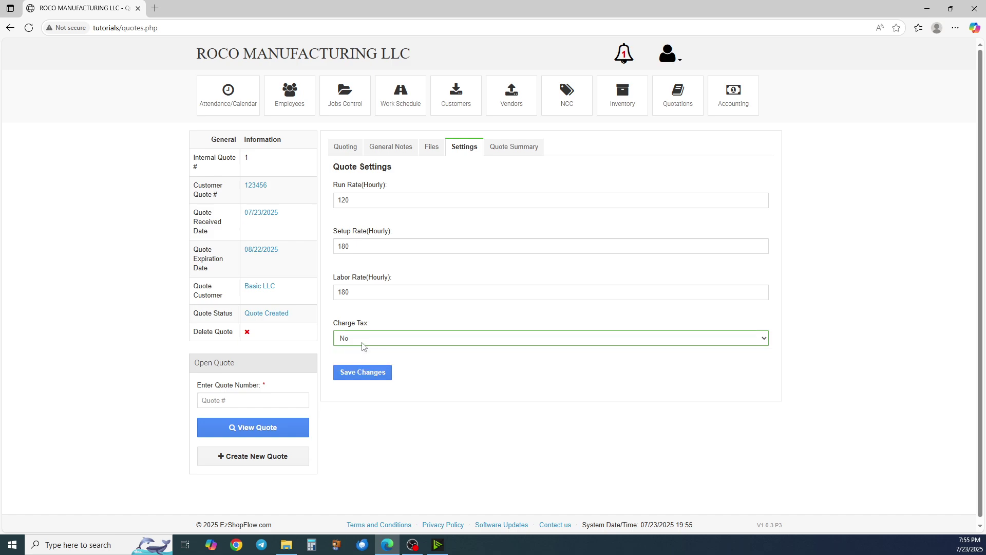
Start a new part entry in the quote with part number P123456-001, revision A and material ALU
left_click(347, 154)
left_click(547, 177)
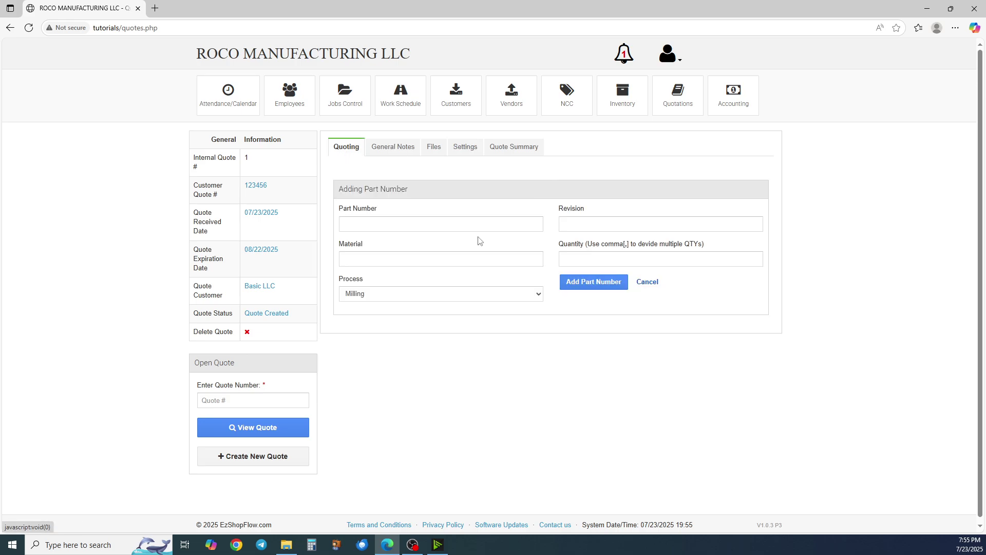
left_click(367, 227)
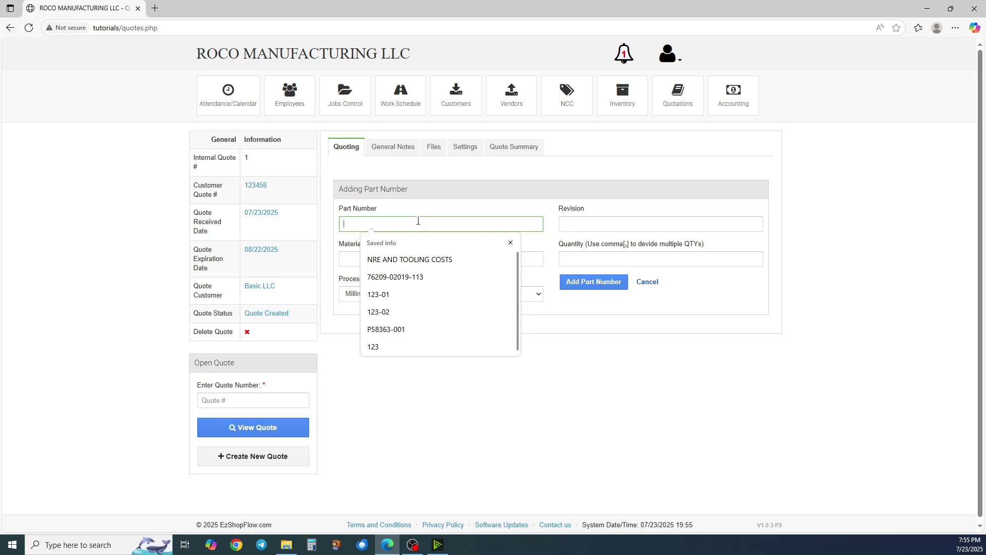
type("p")
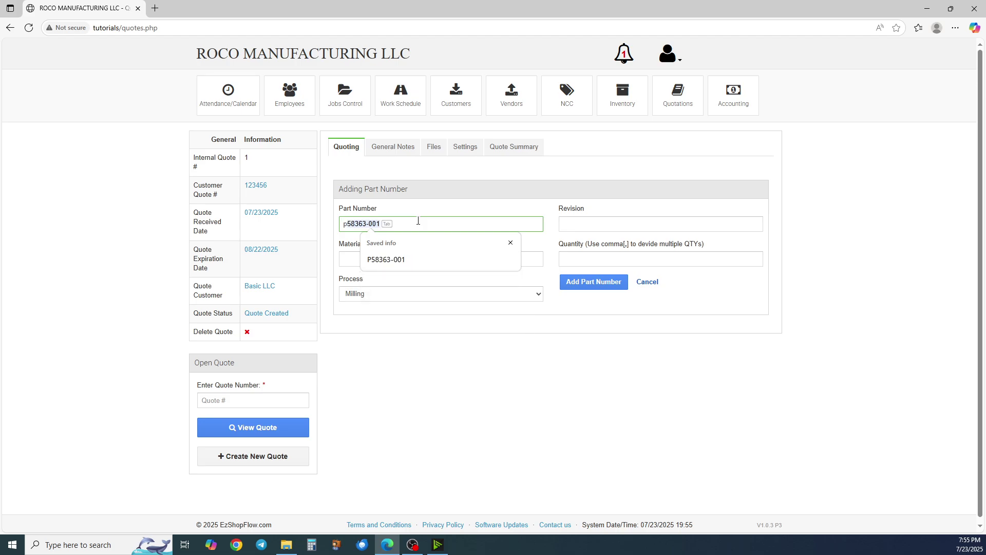
key("BackSpace")
type("P12")
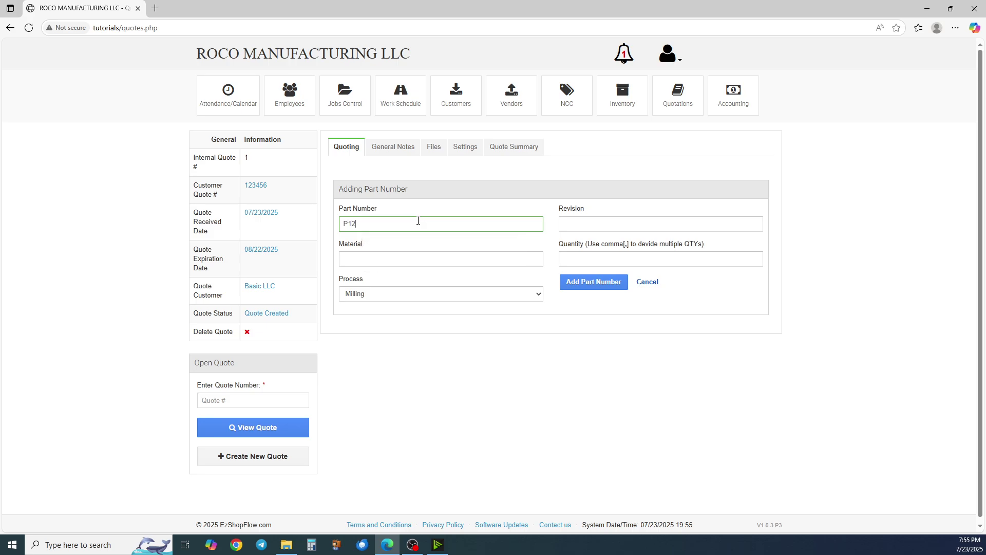
type("3456-001")
left_click(622, 231)
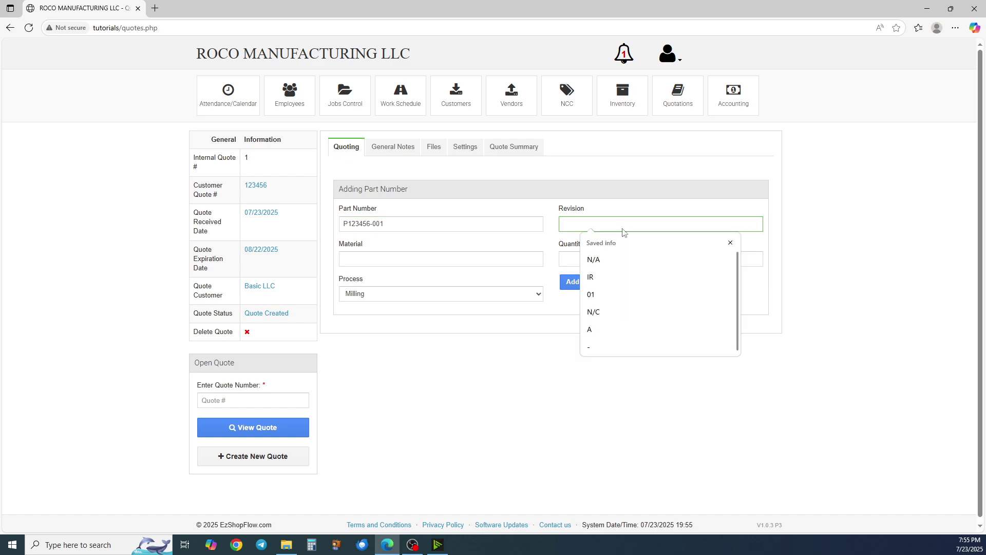
type("A")
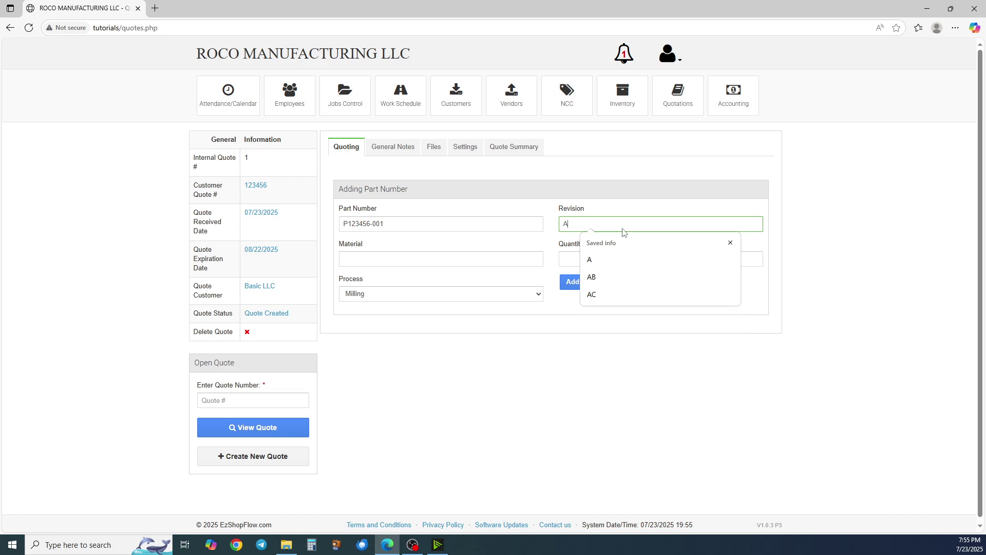
left_click(499, 262)
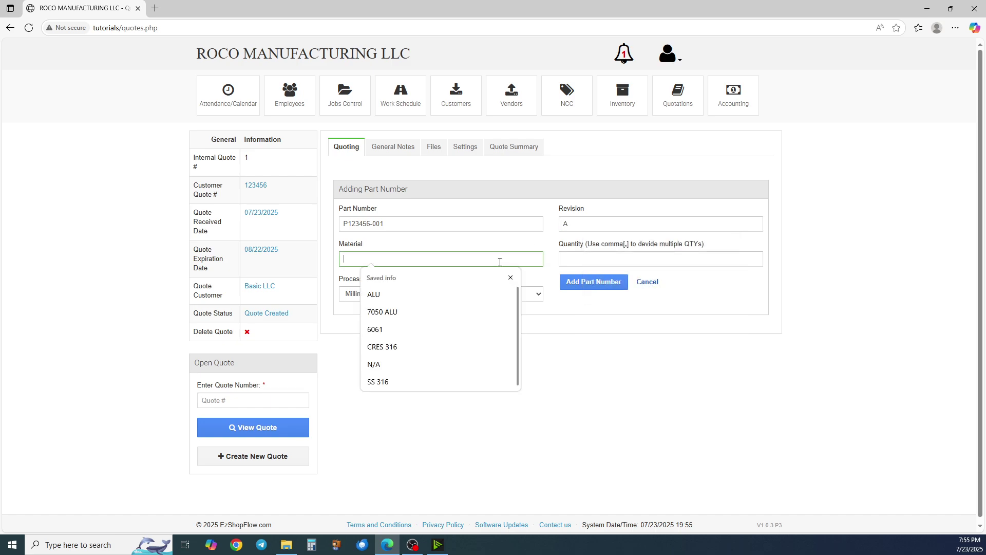
type("ALU")
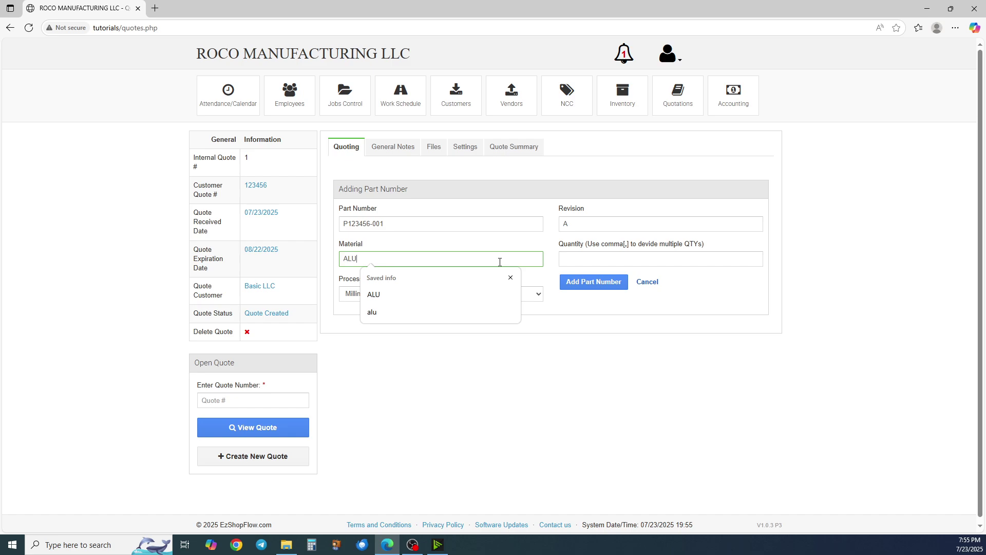
Enter the multiple quote quantities 10,20,30 for part P123456-001
left_click(578, 259)
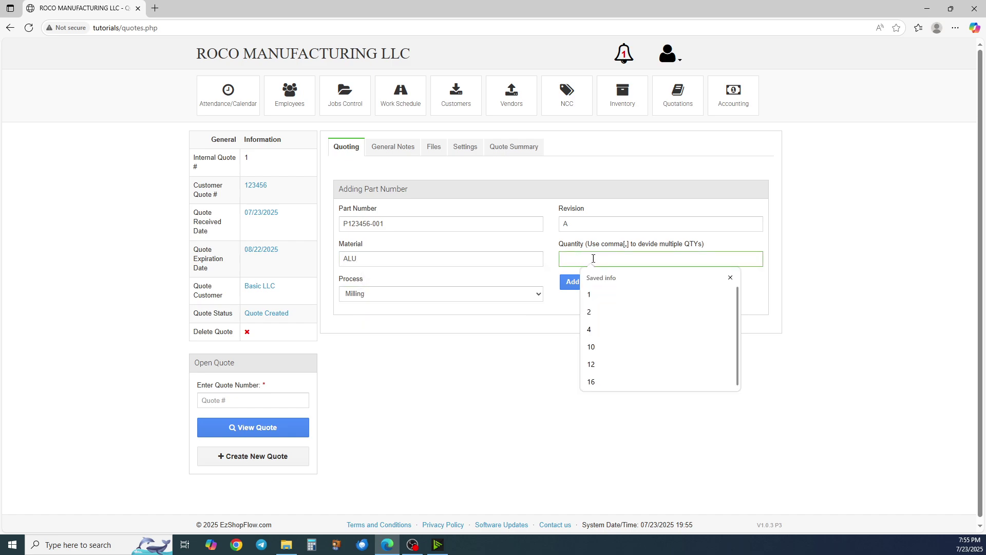
left_click_drag(587, 244, 698, 247)
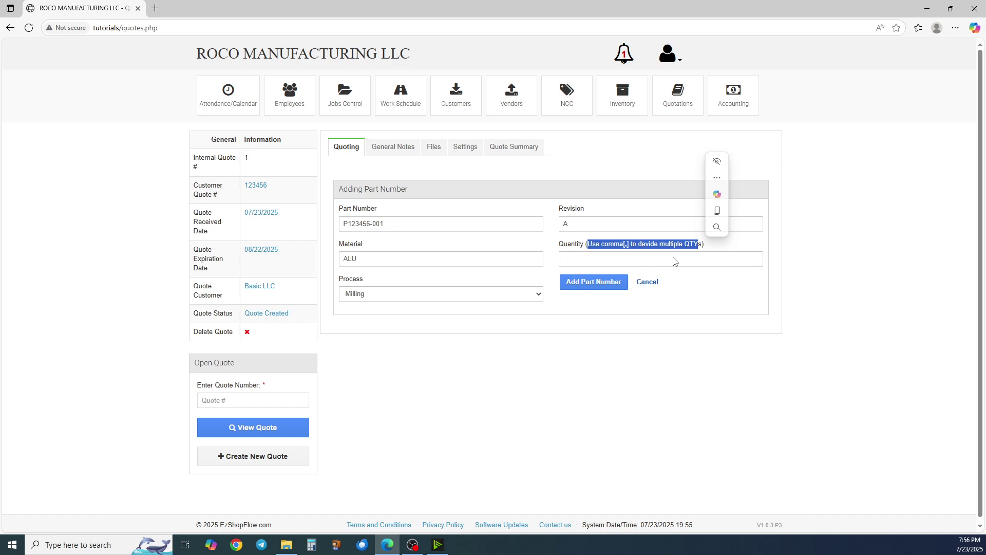
left_click(671, 260)
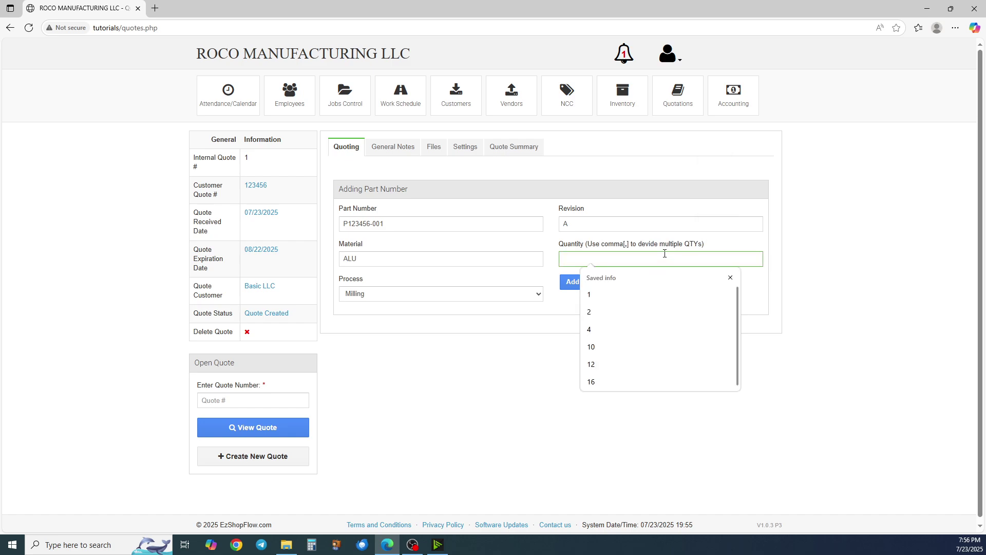
left_click(662, 239)
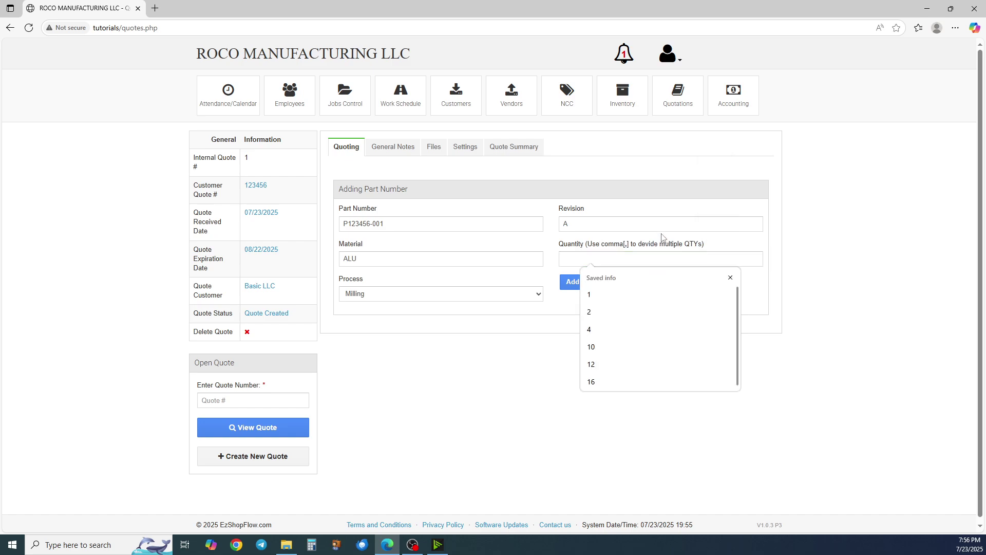
left_click(598, 260)
type("10")
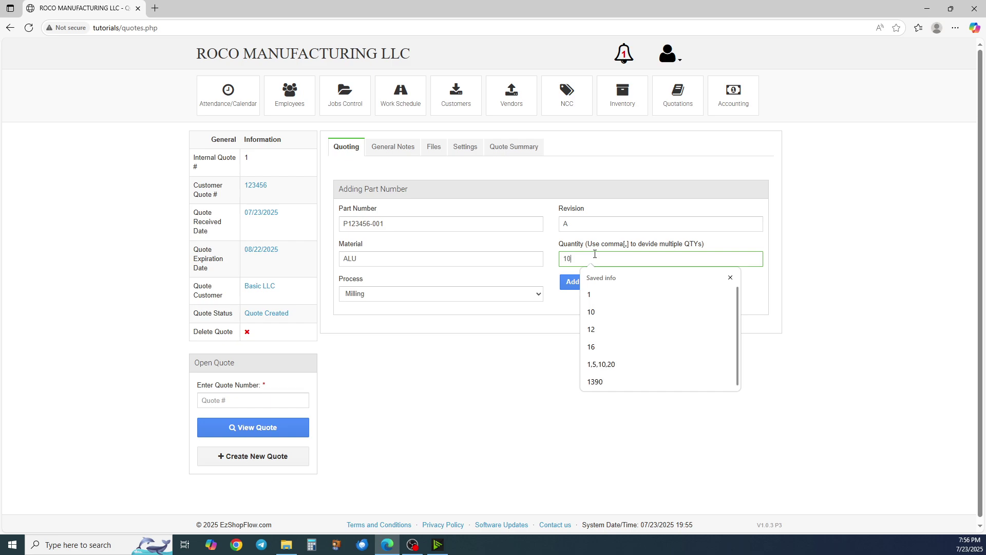
type(",20")
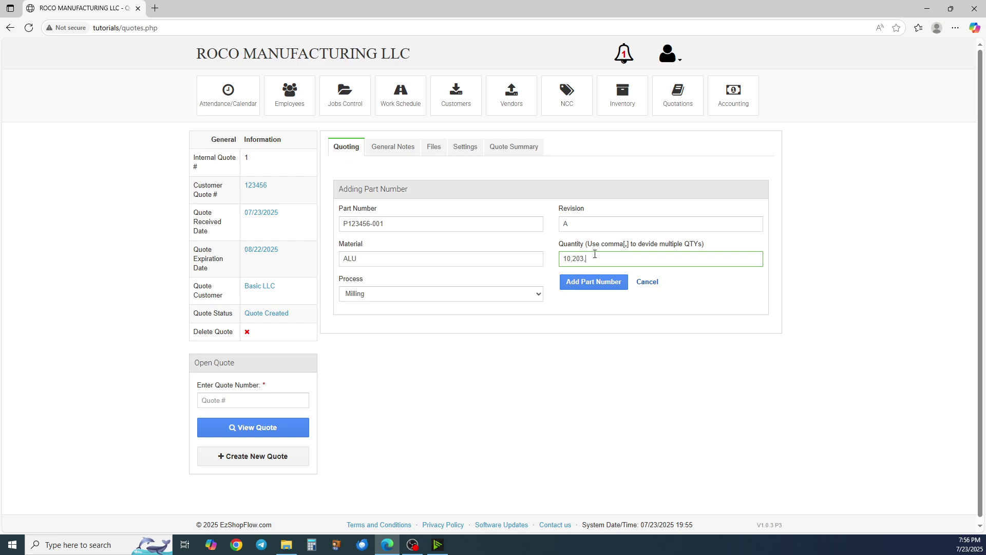
type(",30")
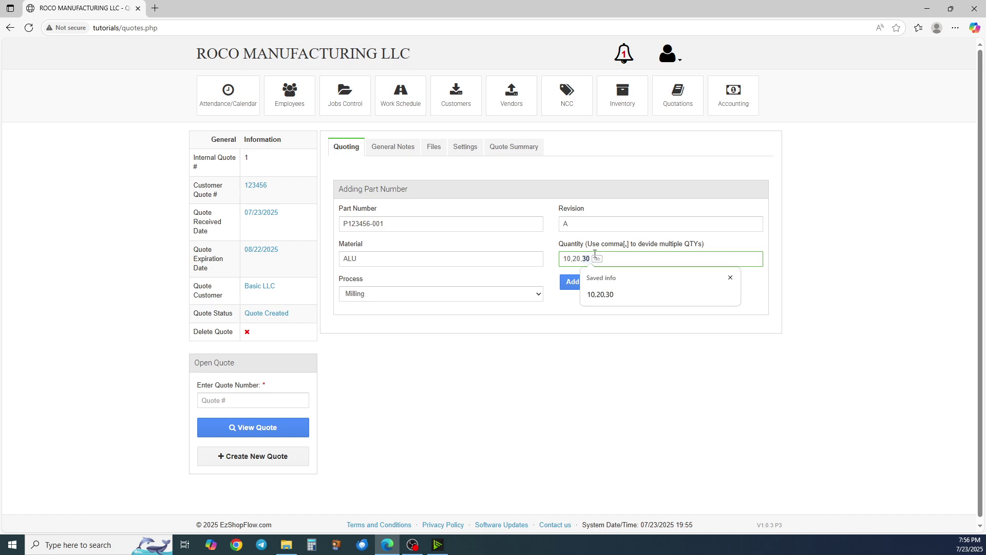
key("Tab")
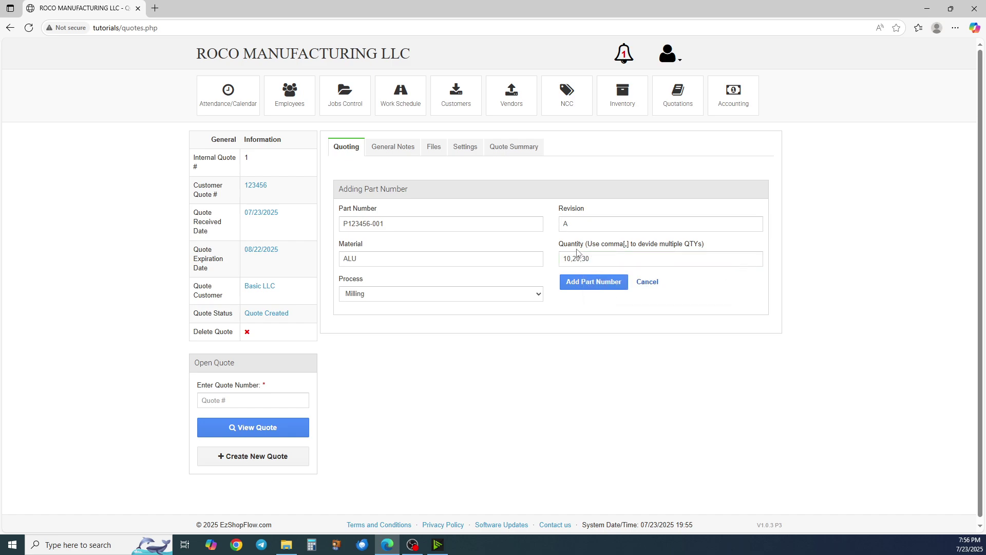
Choose Mill/Turn as the process and add part P123456-001 to the quote
left_click(397, 297)
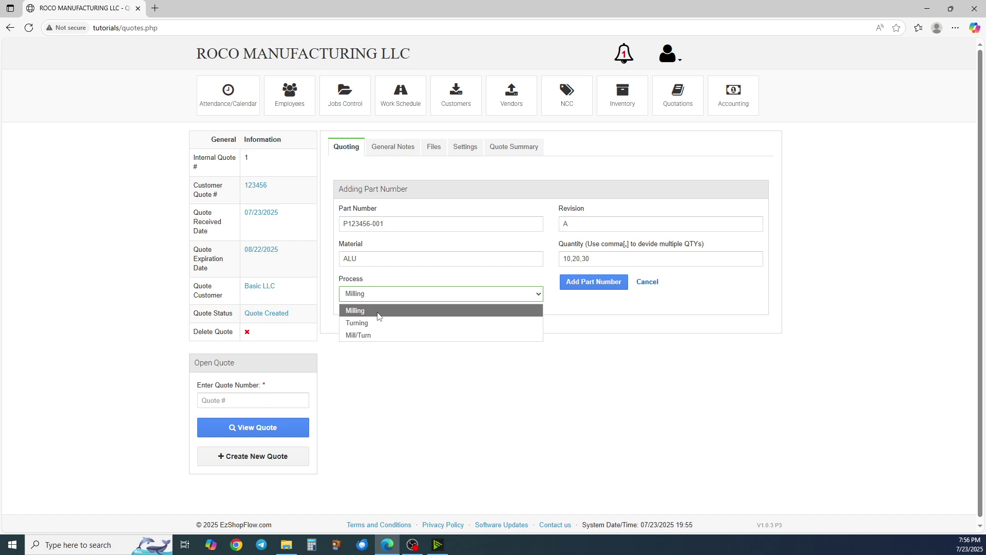
left_click(378, 335)
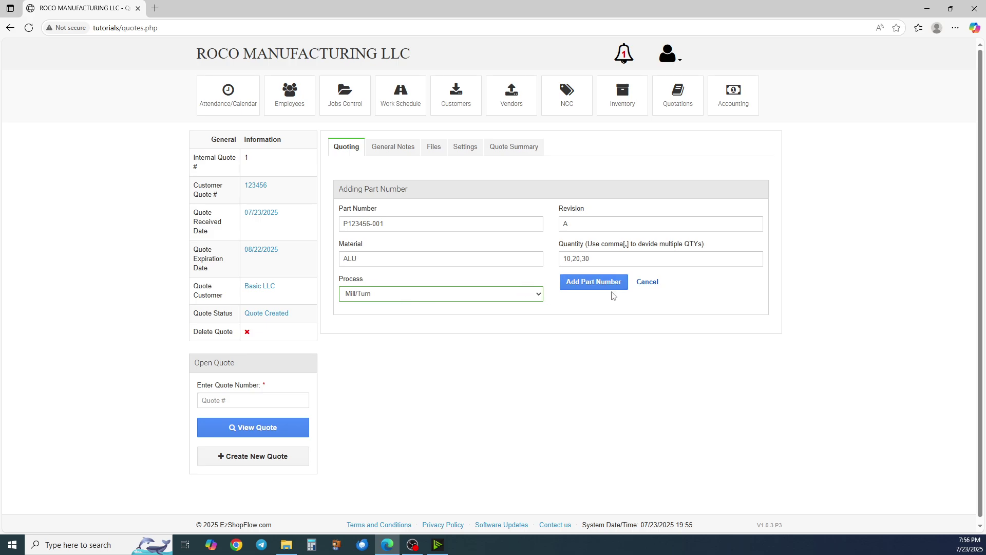
left_click(598, 290)
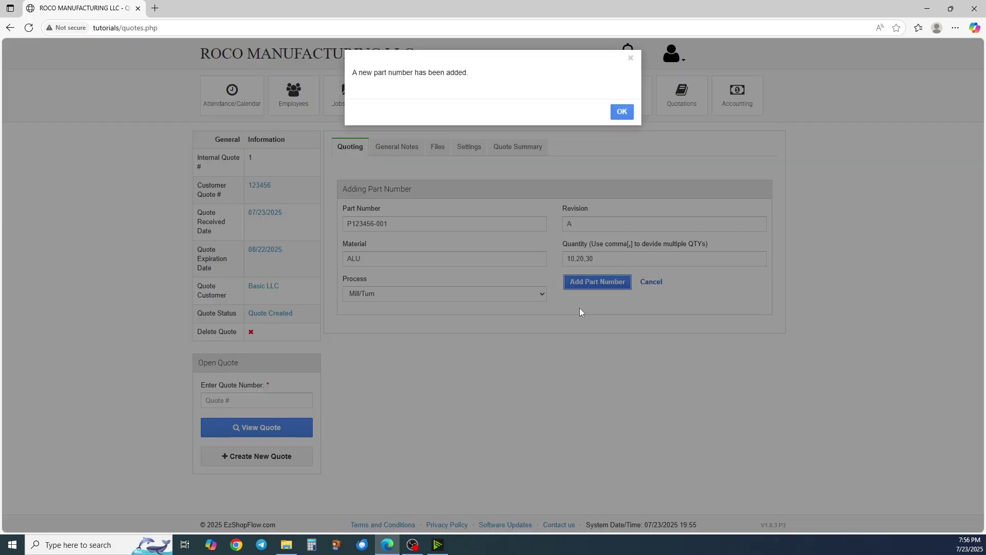
left_click(623, 112)
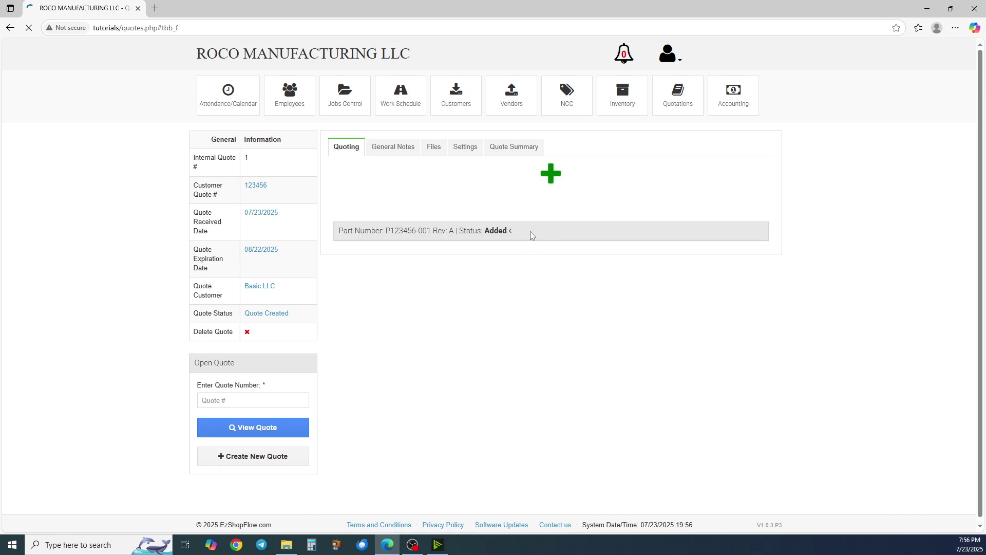
Start a second part entry from the saved P123456-001 details and change its part number to P123456-002
left_click(548, 173)
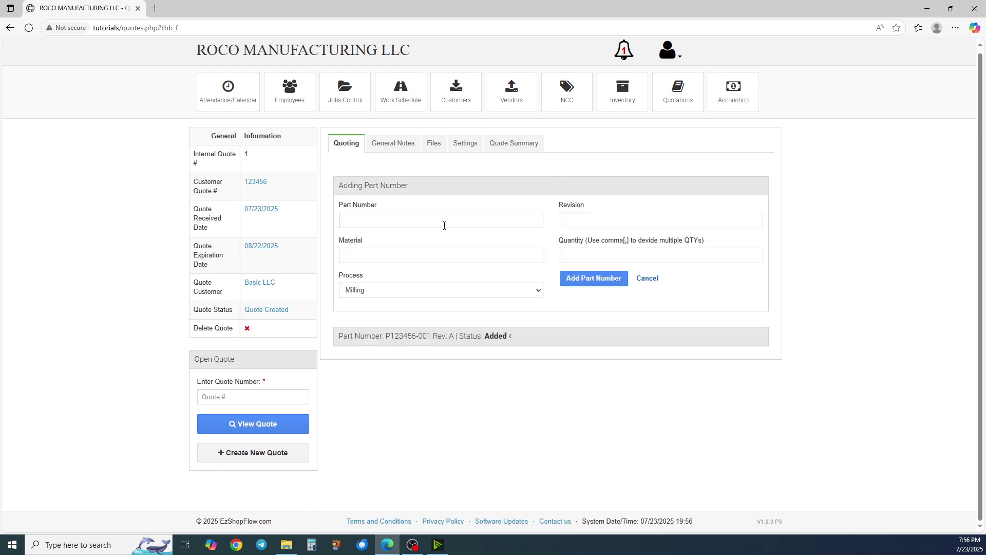
left_click(442, 222)
key("Down")
key("Return")
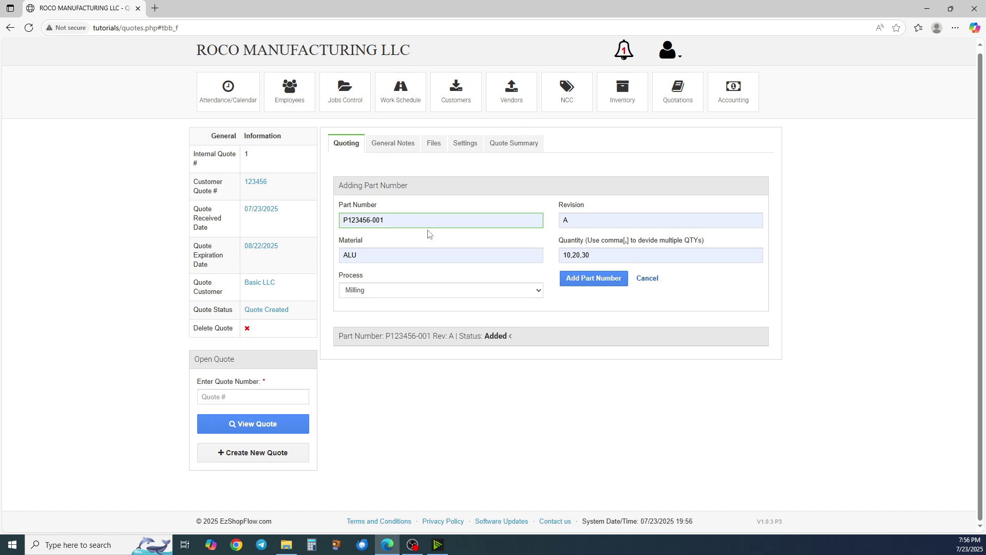
key("BackSpace")
type("2")
Set the quantity of part P123456-002 to 10 and add it to the quote
left_click(603, 254)
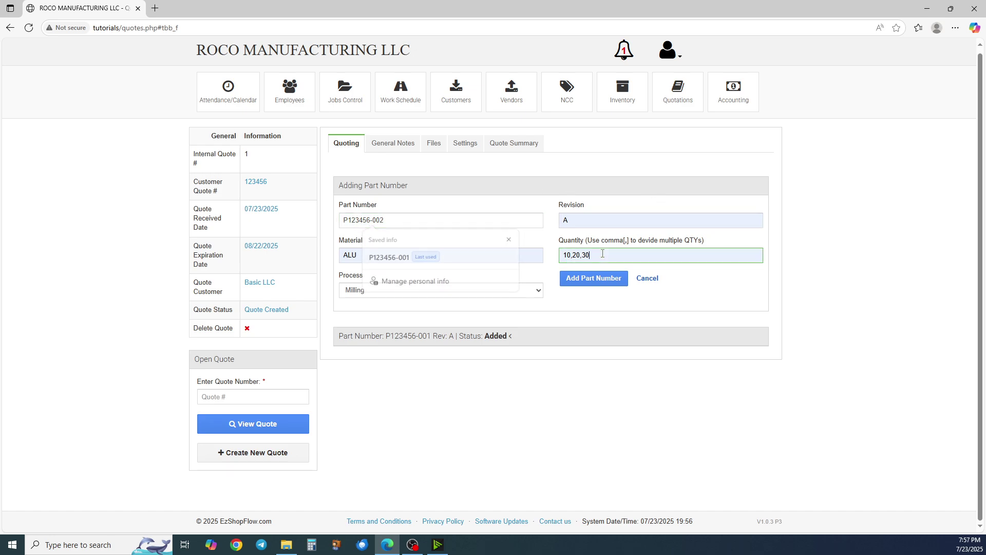
double_click(603, 253)
type("10")
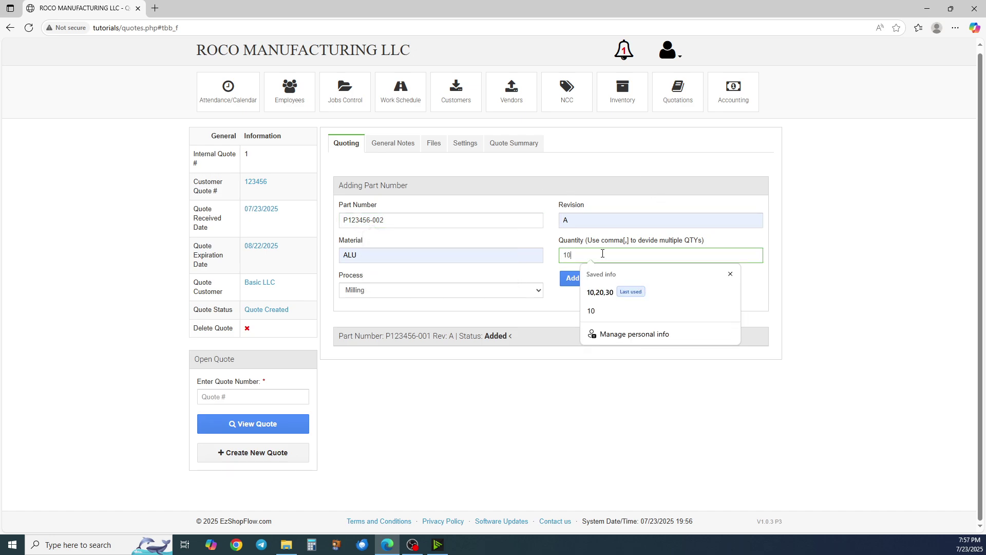
left_click(573, 281)
left_click(620, 111)
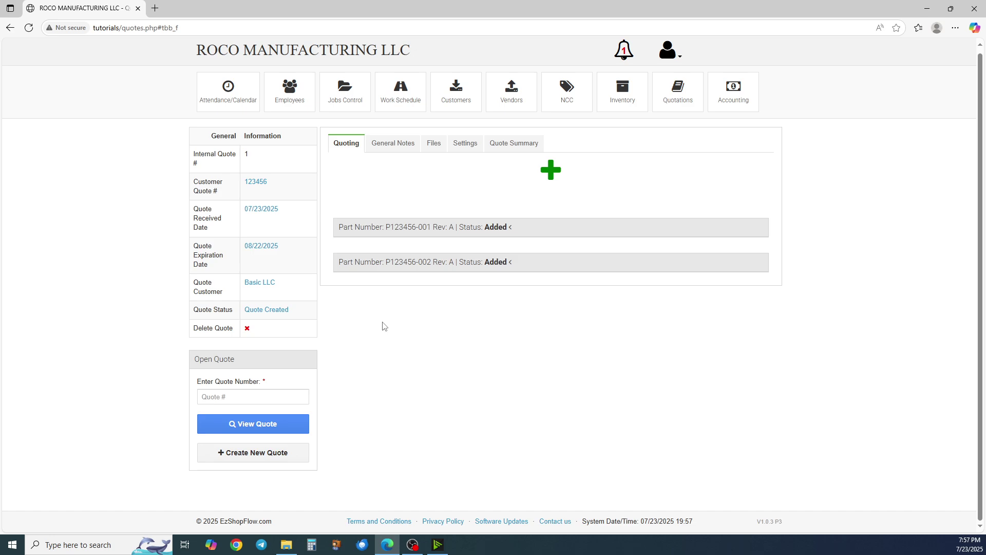
Open part P123456-001 for quoting and examine its list of operations and their times and prices
left_click(415, 228)
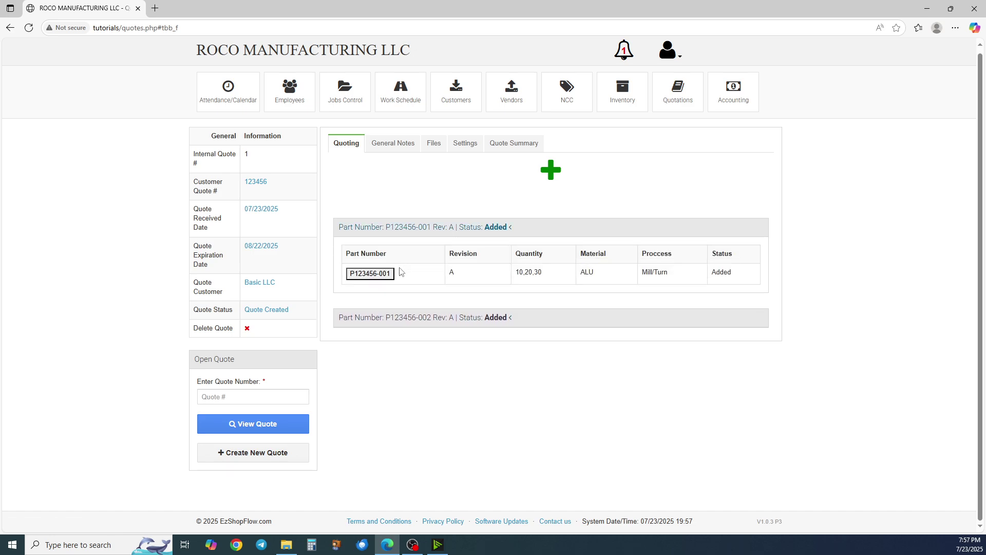
left_click(372, 274)
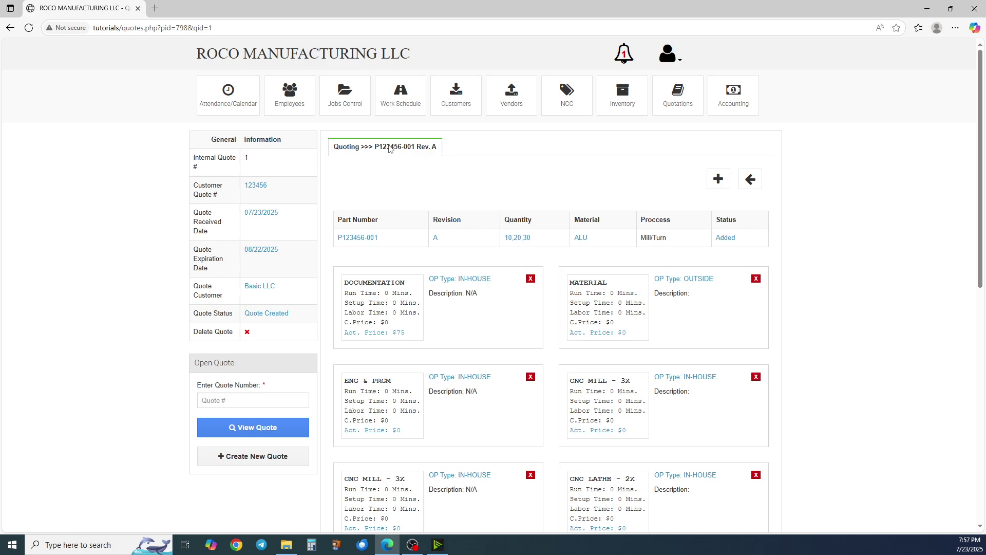
scroll(445, 267, "down", 2)
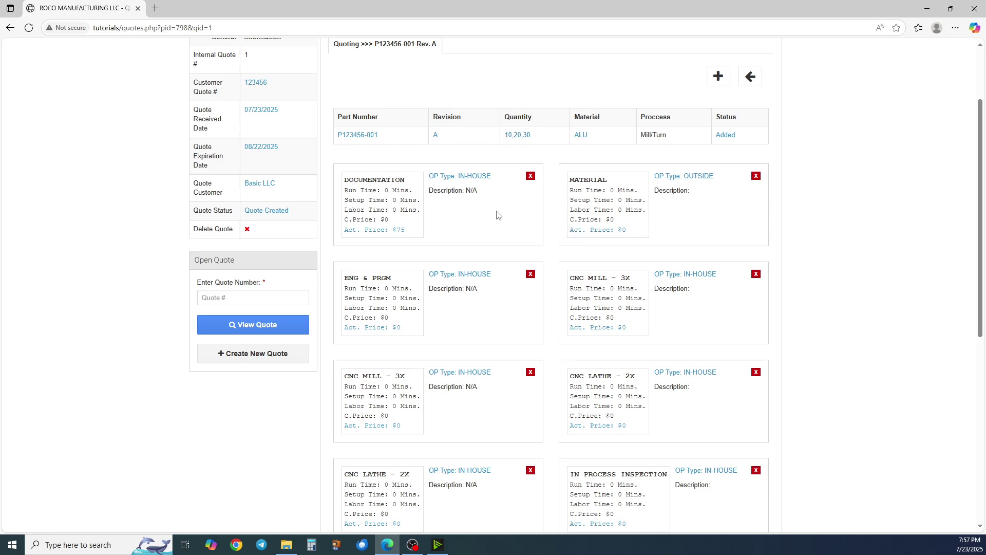
scroll(489, 211, "down", 1)
scroll(488, 210, "up", 1)
scroll(570, 416, "down", 2)
scroll(569, 416, "up", 2)
scroll(464, 193, "down", 1)
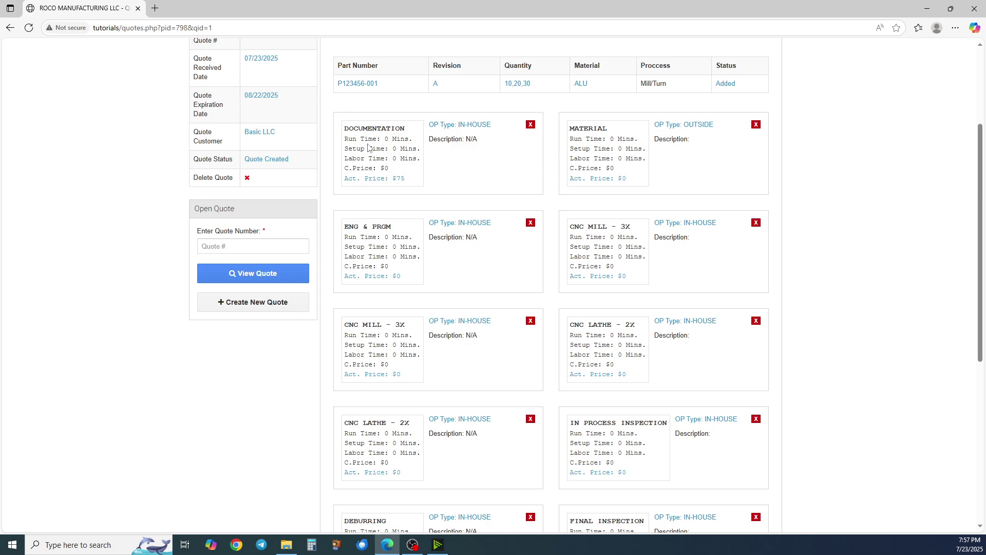
Set the actual price of the DOCUMENTATION operation to $0
left_click(374, 177)
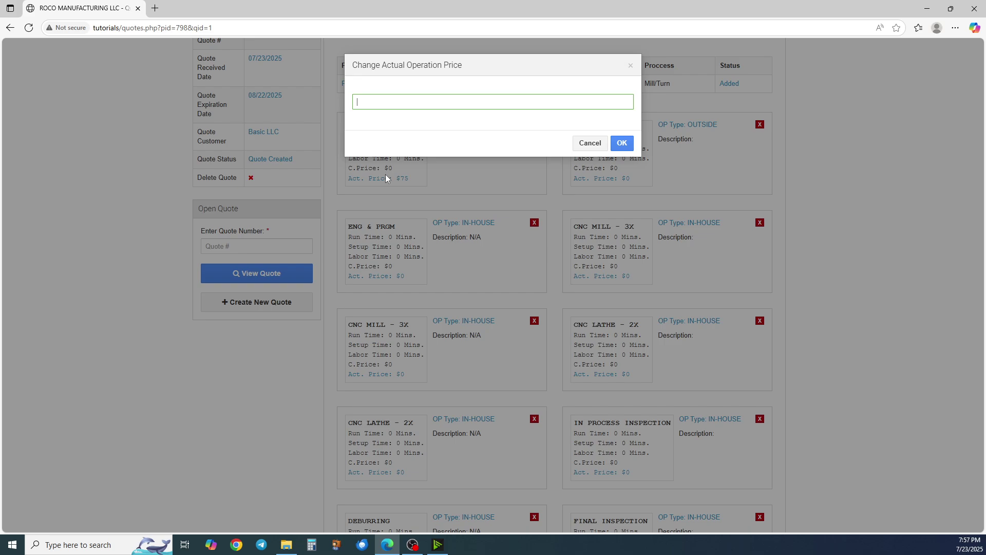
key("Escape")
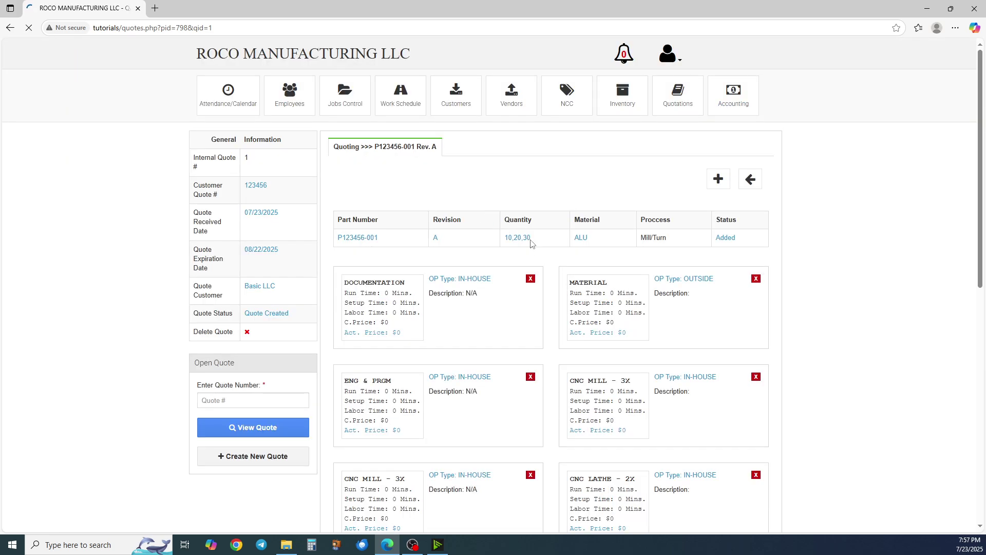
Open the MATERIAL operation for editing and save it as an OUTSIDE operation with its existing details
scroll(514, 236, "down", 2)
scroll(565, 216, "down", 1)
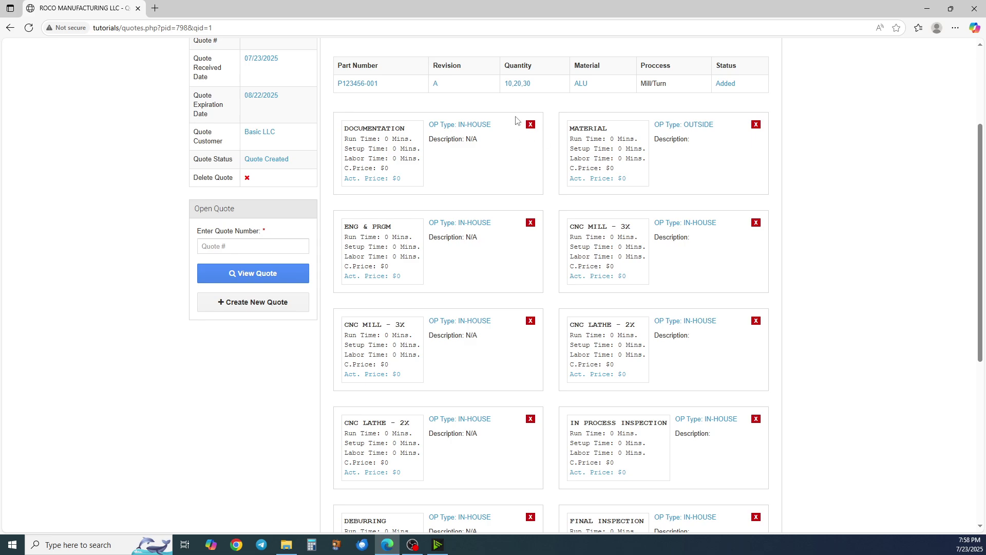
left_click(683, 126)
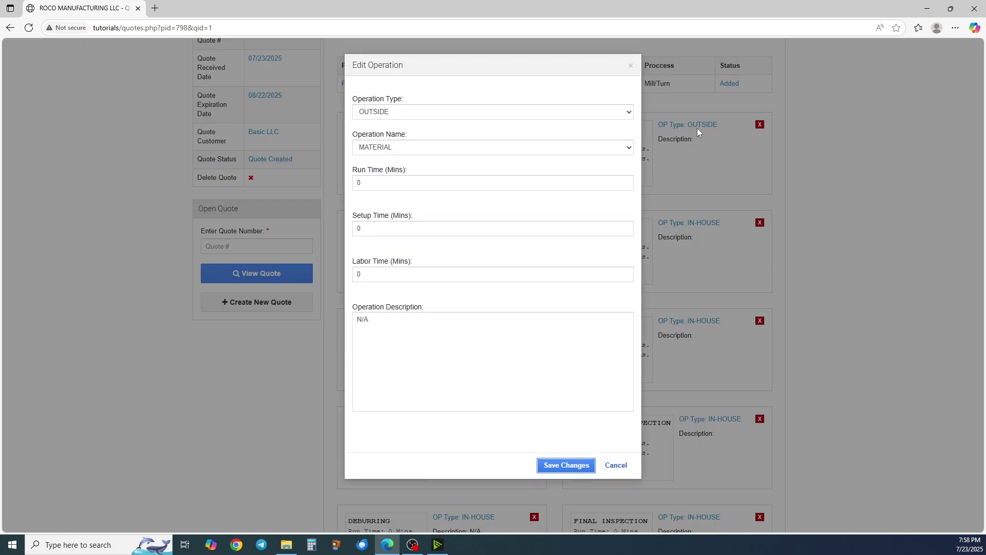
left_click(574, 471)
left_click(622, 111)
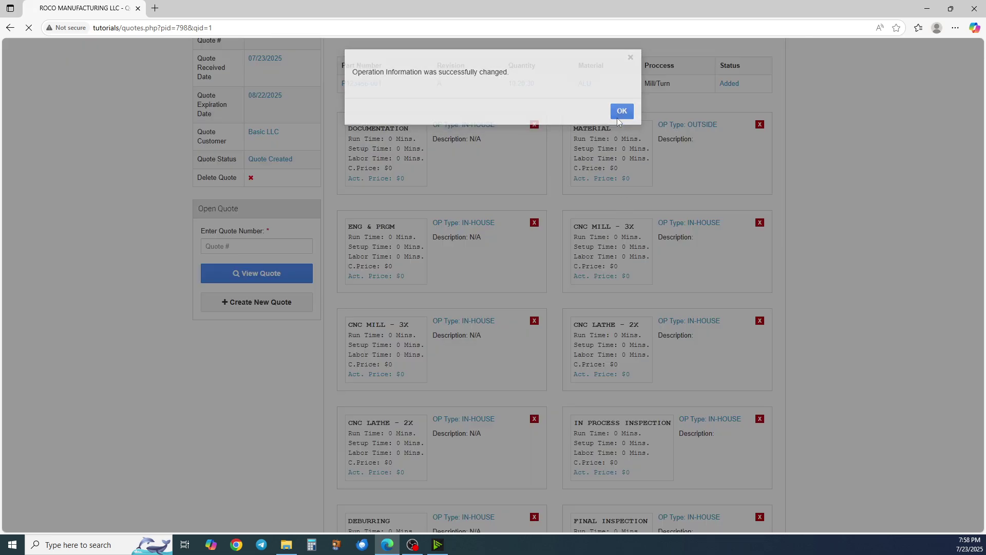
scroll(627, 267, "down", 2)
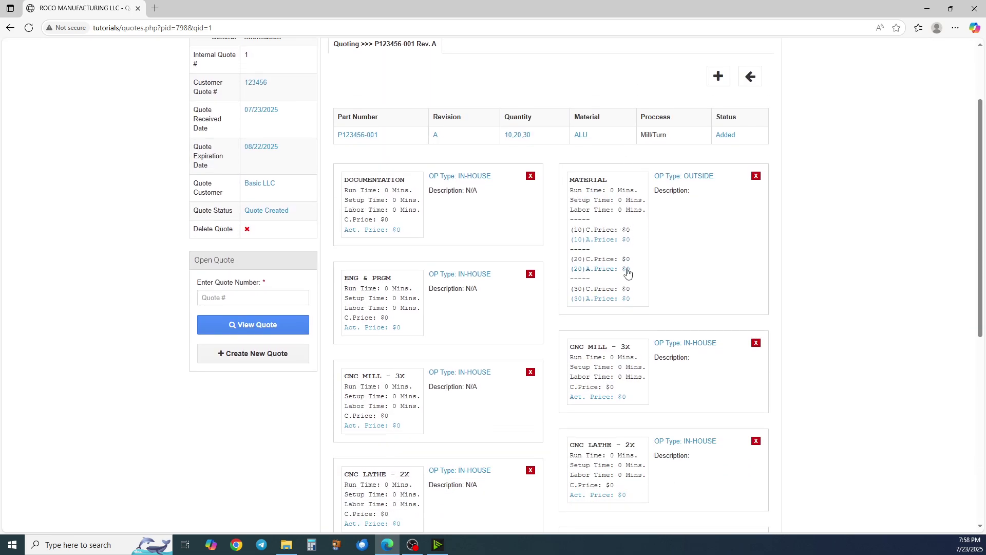
Set the MATERIAL operation's actual price for quantity 10 to $500
scroll(649, 228, "down", 1)
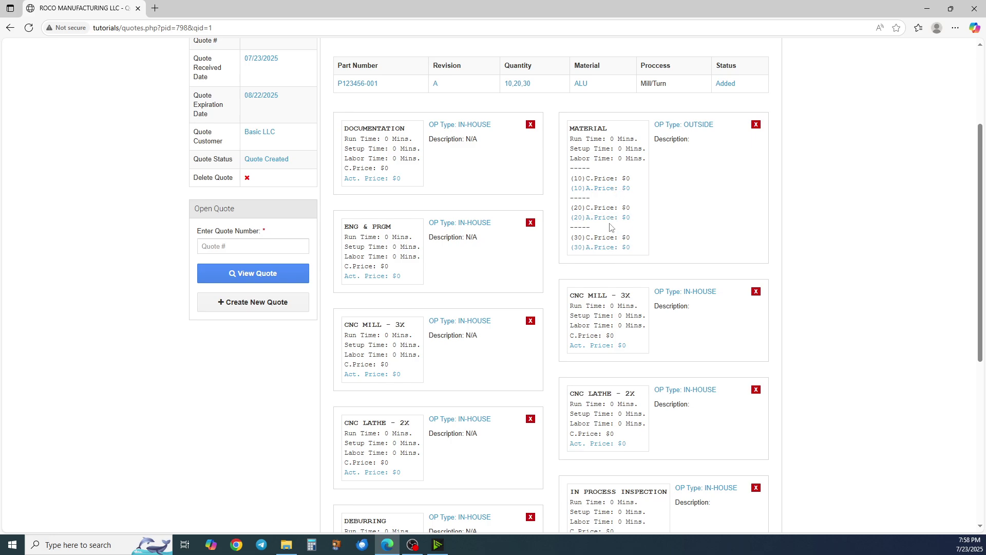
left_click(615, 190)
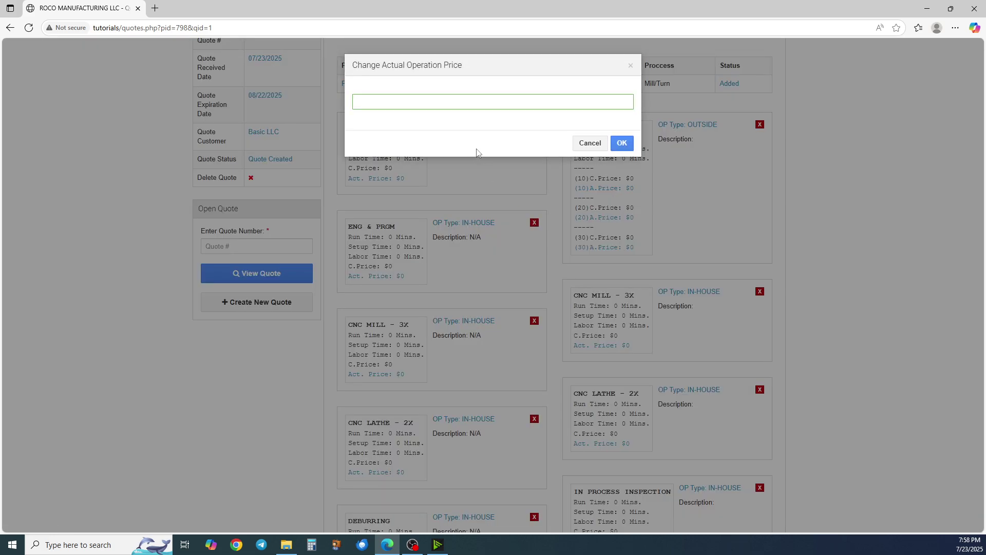
type("500")
key("Return")
Set the MATERIAL operation's actual price for quantity 20 to $750
scroll(623, 224, "down", 2)
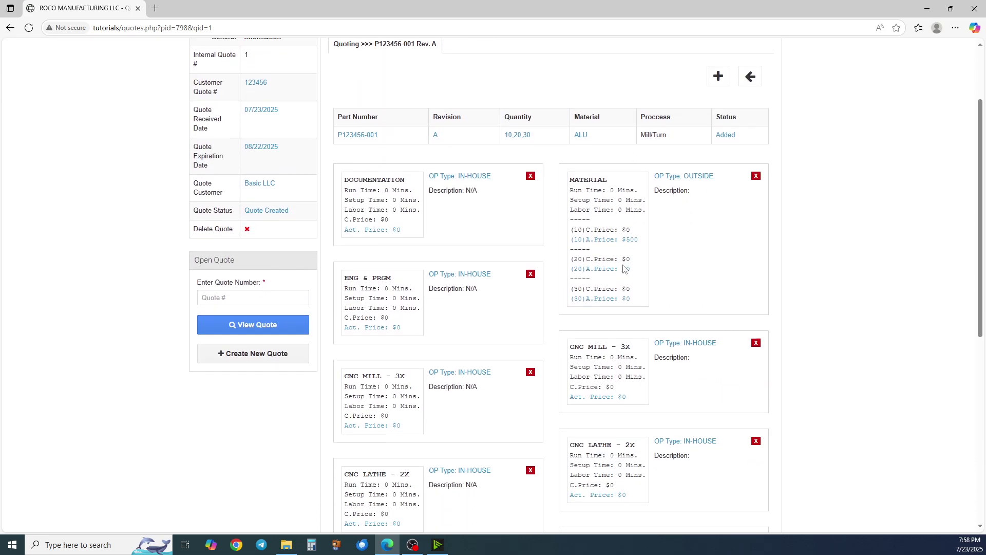
left_click(605, 272)
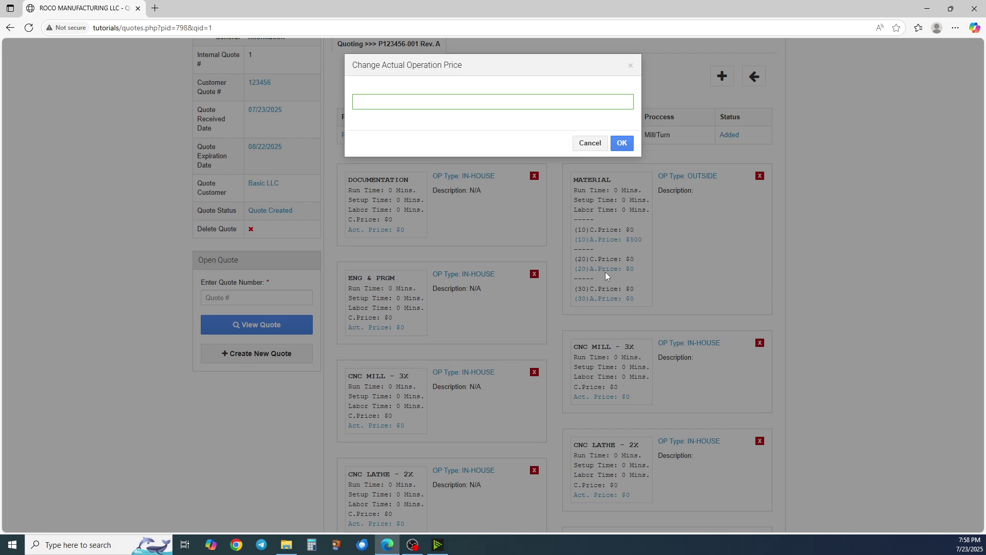
type("750")
key("Return")
Set the MATERIAL operation's actual price for quantity 30 to $1000
scroll(658, 298, "down", 2)
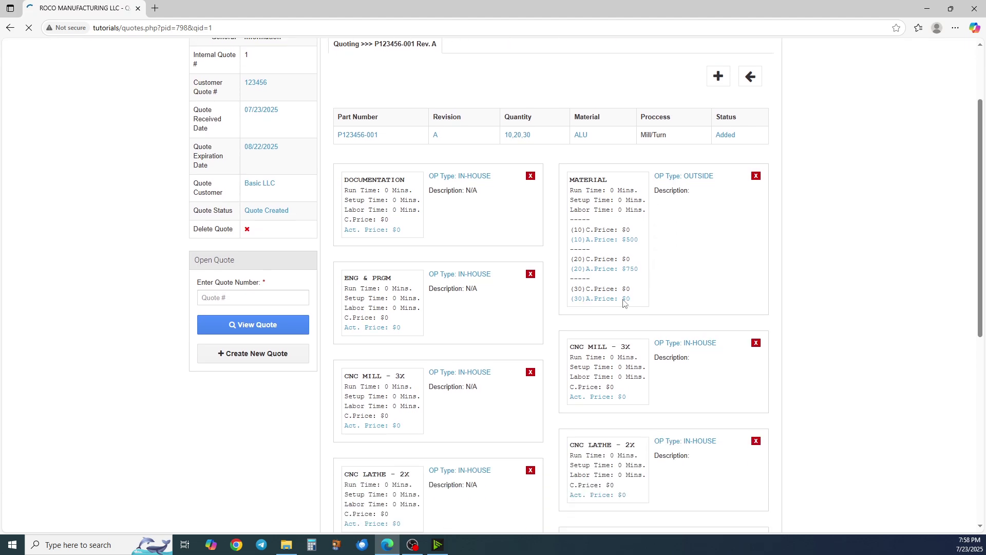
left_click(618, 298)
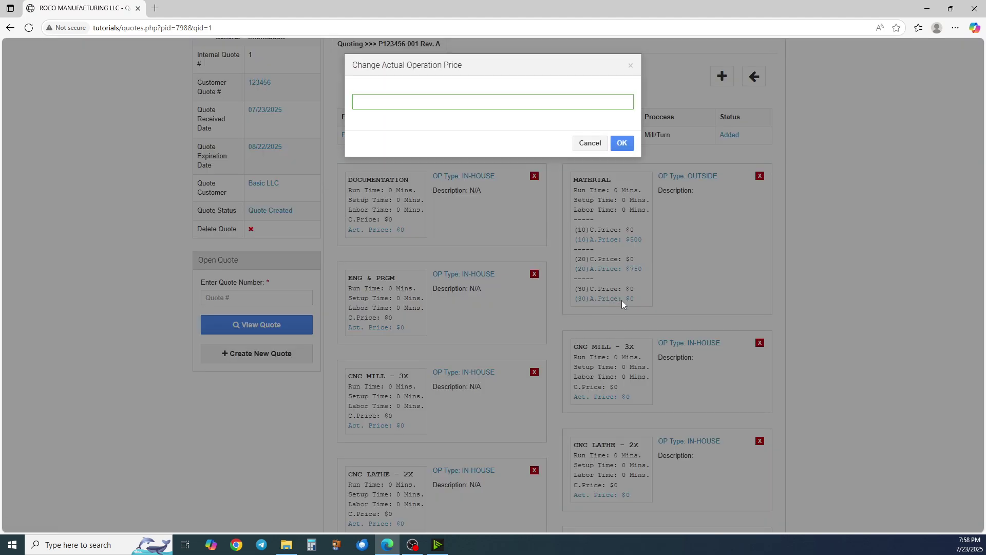
type("1000")
key("Return")
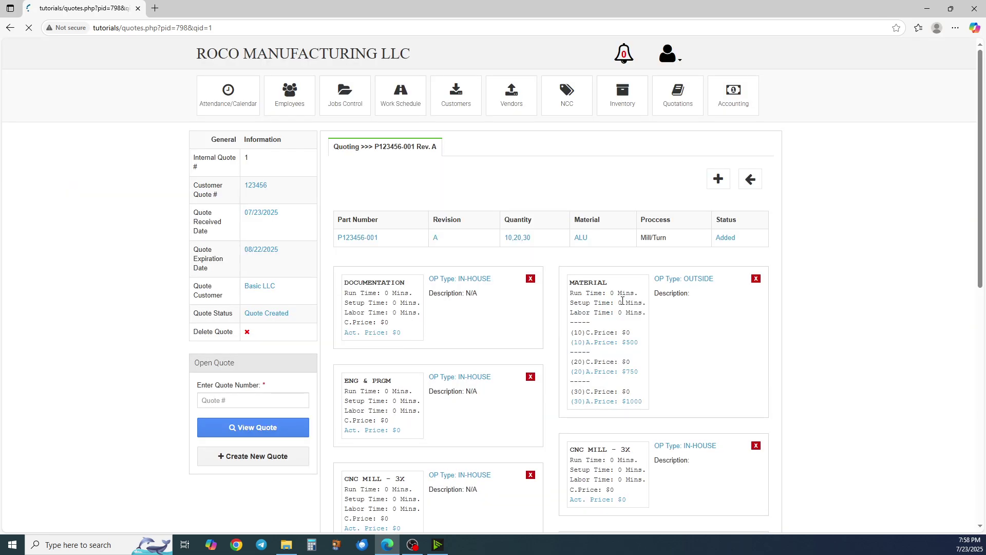
Set the setup time of the ENG & PRGM operation to 480 minutes and save the change
scroll(624, 292, "down", 3)
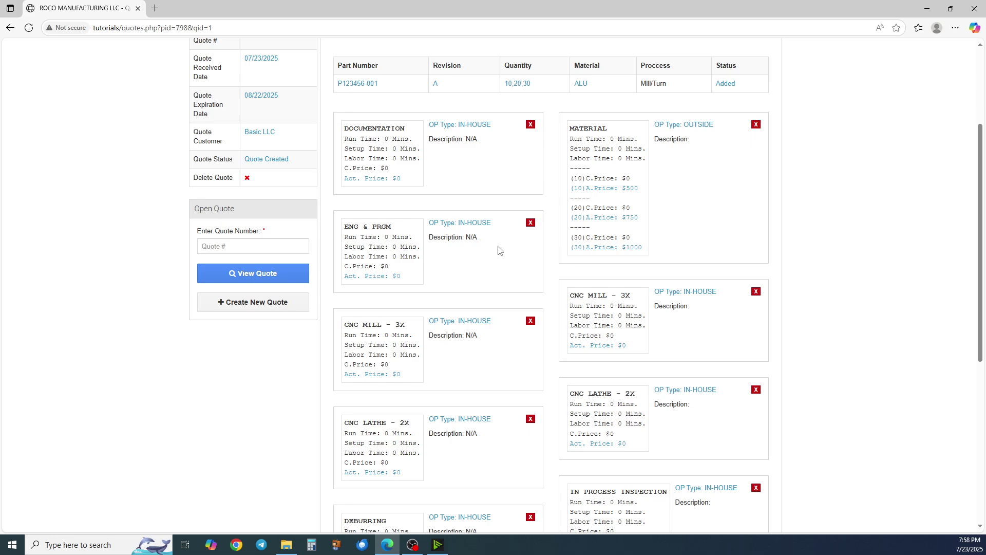
scroll(511, 272, "down", 1)
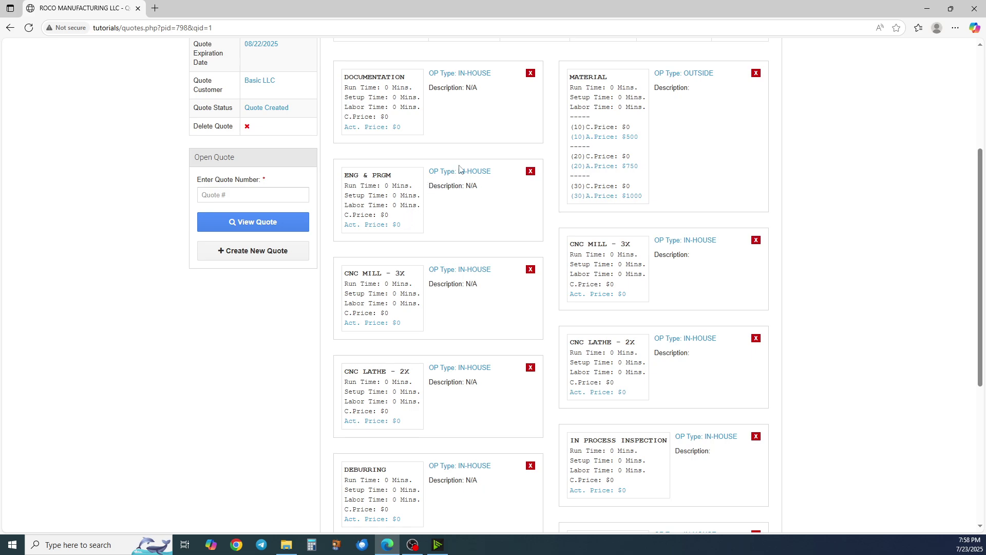
left_click(439, 219)
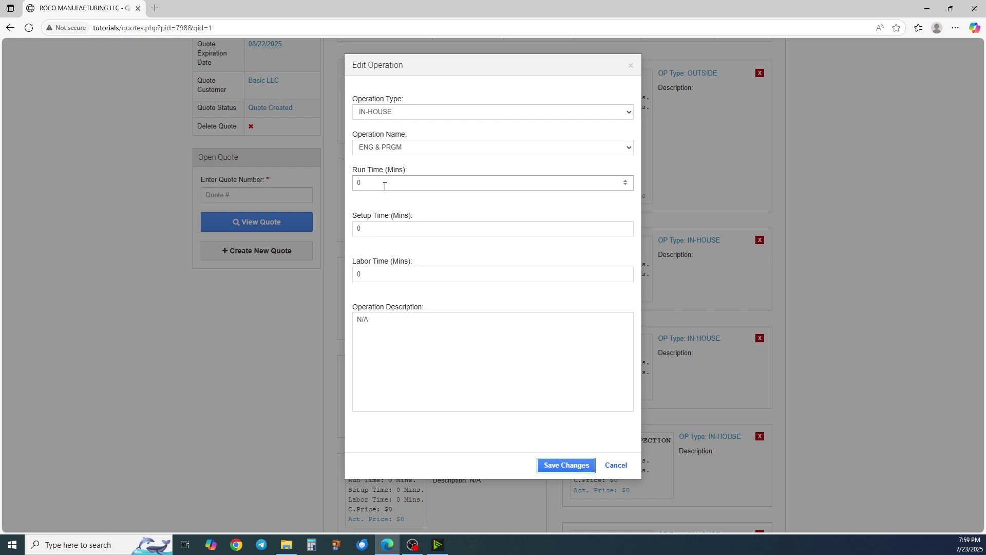
left_click(384, 186)
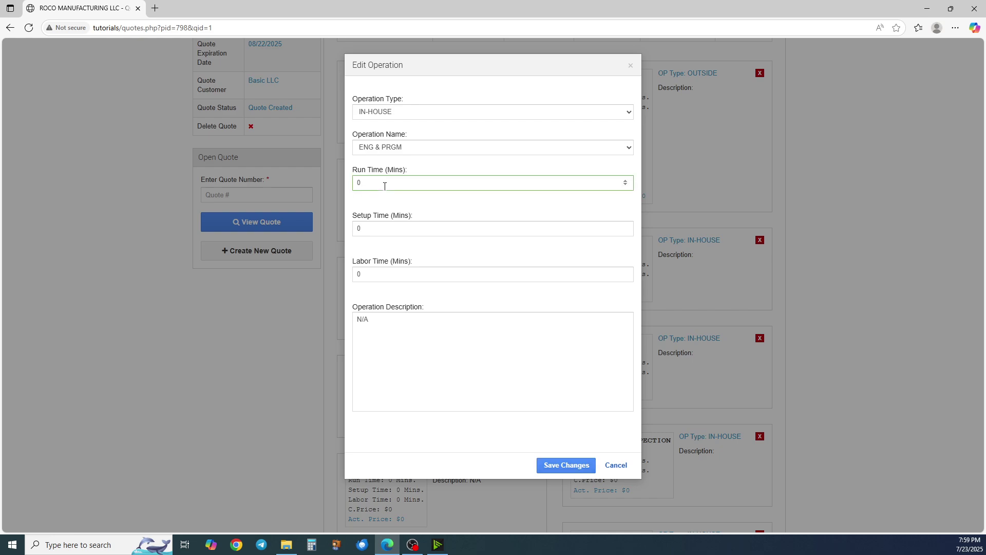
double_click(383, 225)
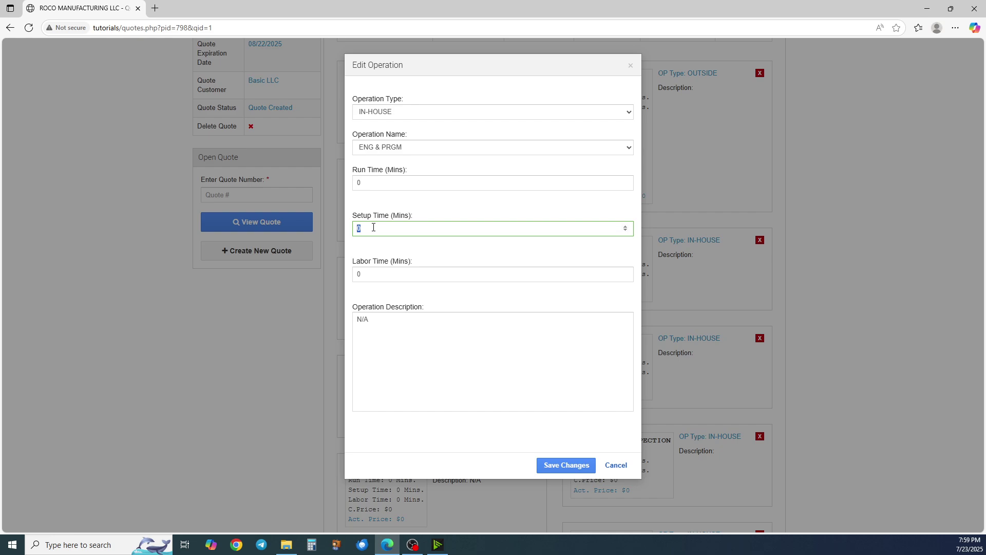
type("480")
left_click(569, 466)
key("Return")
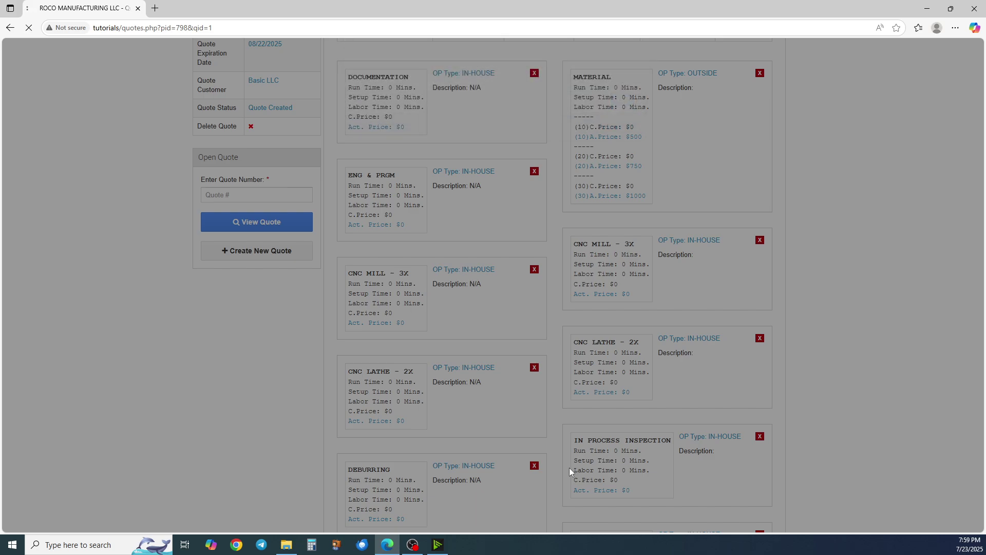
Set the first CNC MILL - 3X operation, below MATERIAL, to 10 minutes run time and 120 minutes setup time, and save it
scroll(590, 352, "down", 3)
scroll(590, 352, "down", 1)
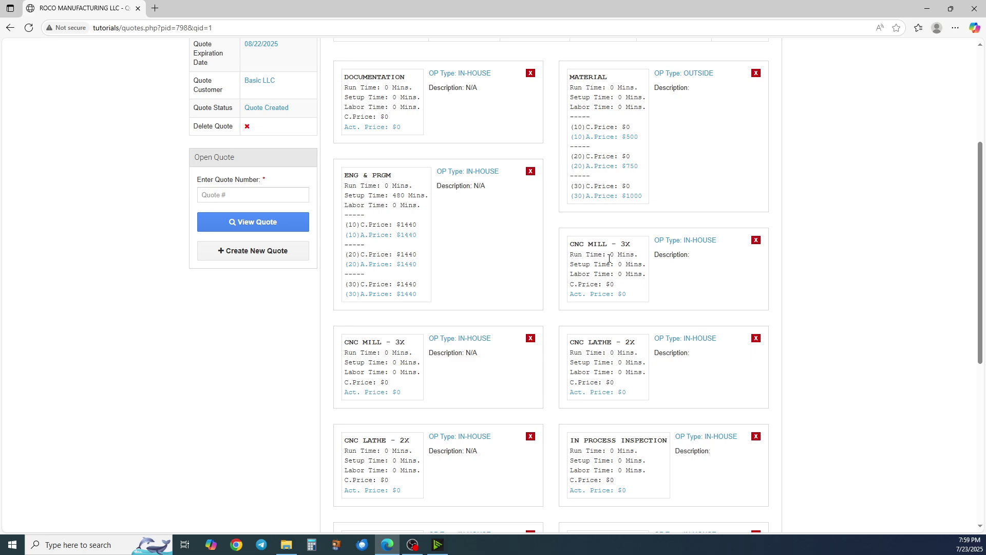
scroll(610, 259, "down", 1)
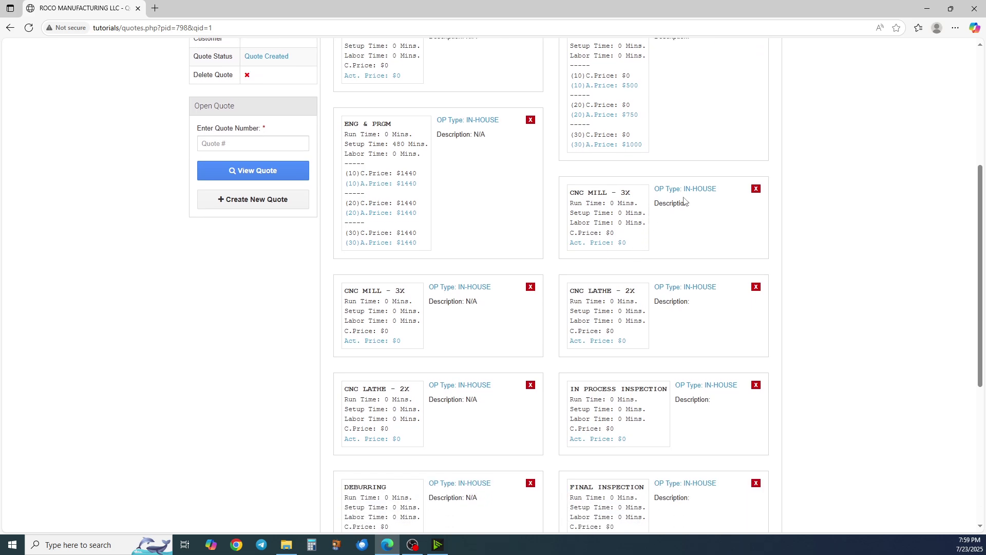
left_click(659, 252)
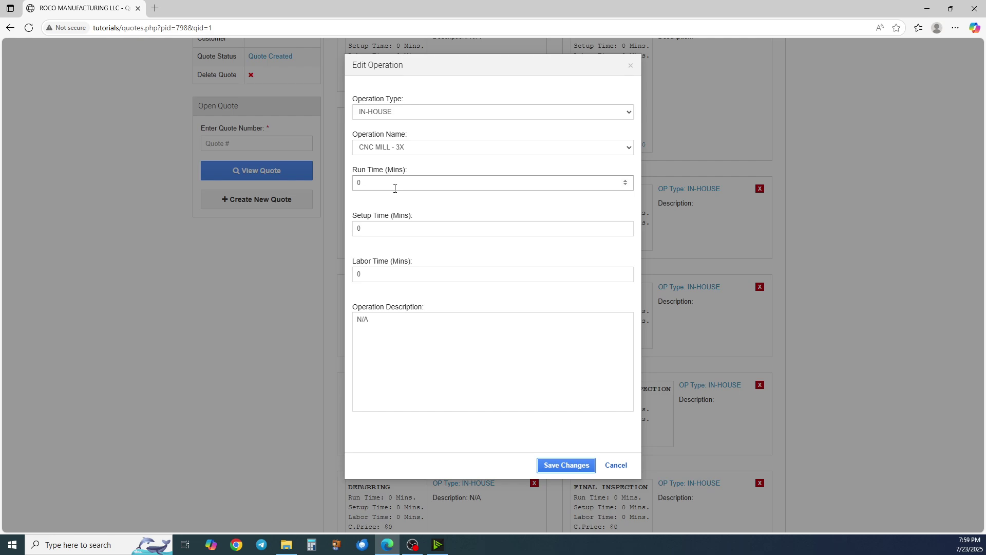
double_click(395, 189)
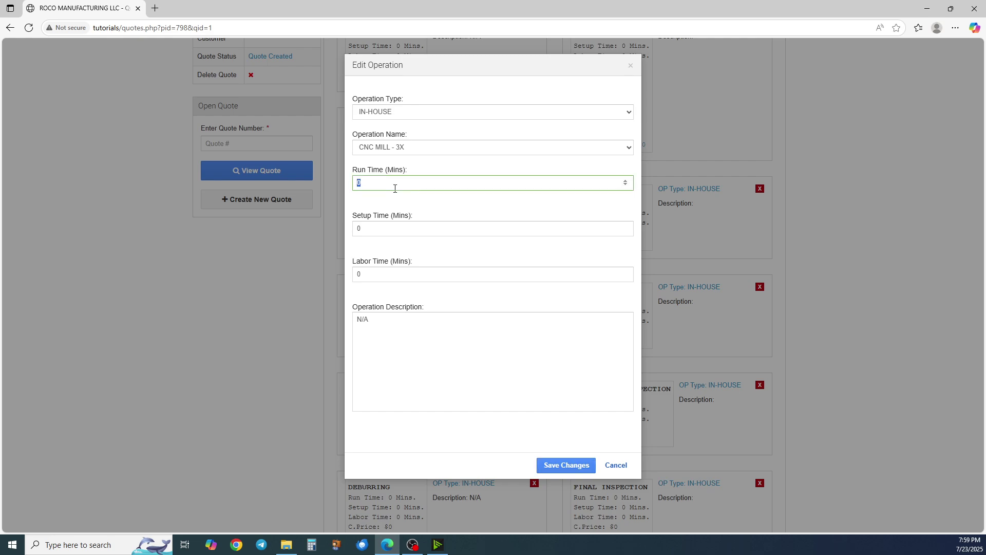
key("Tab")
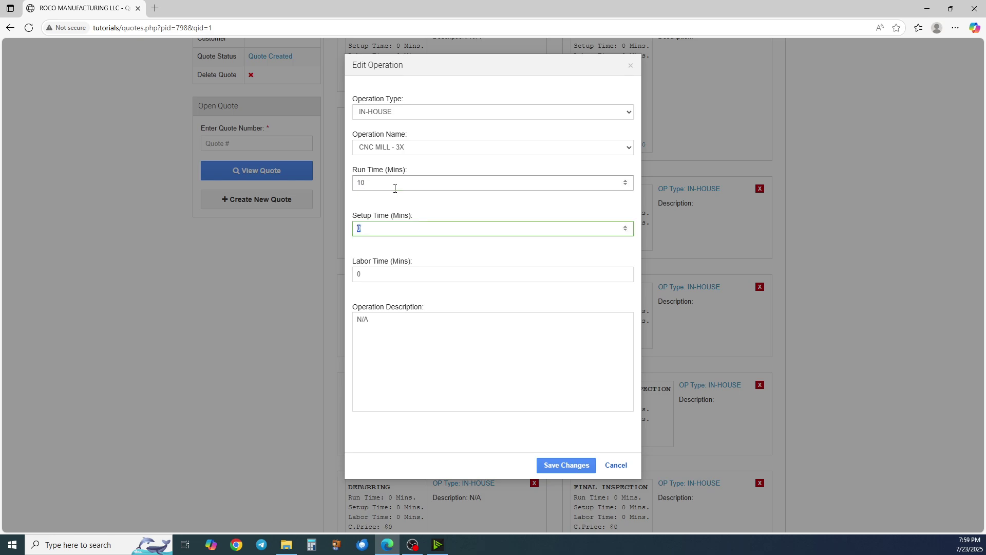
left_click(563, 464)
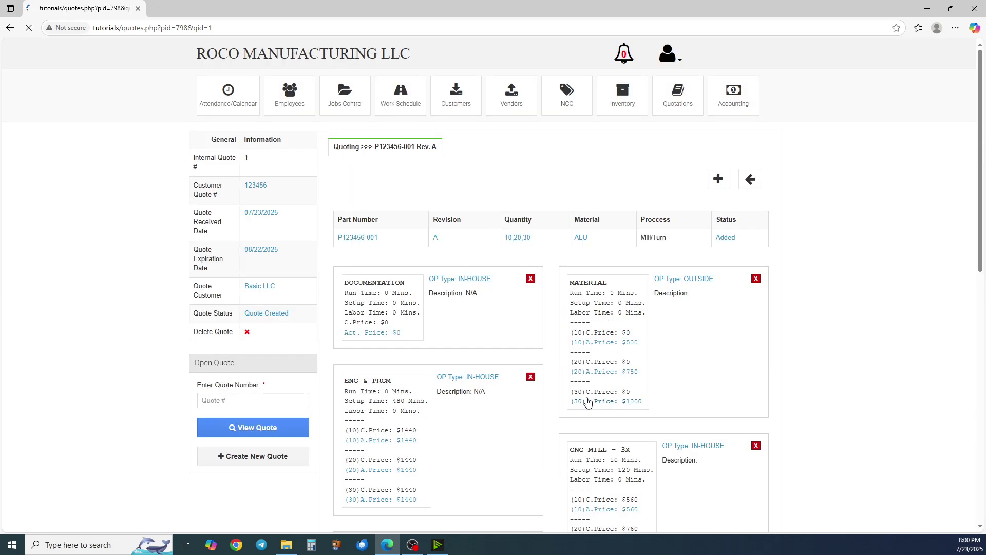
Set the second CNC MILL - 3X operation, below ENG & PRGM, to 15 minutes run time and 200 minutes setup time, and save it
scroll(578, 329, "down", 6)
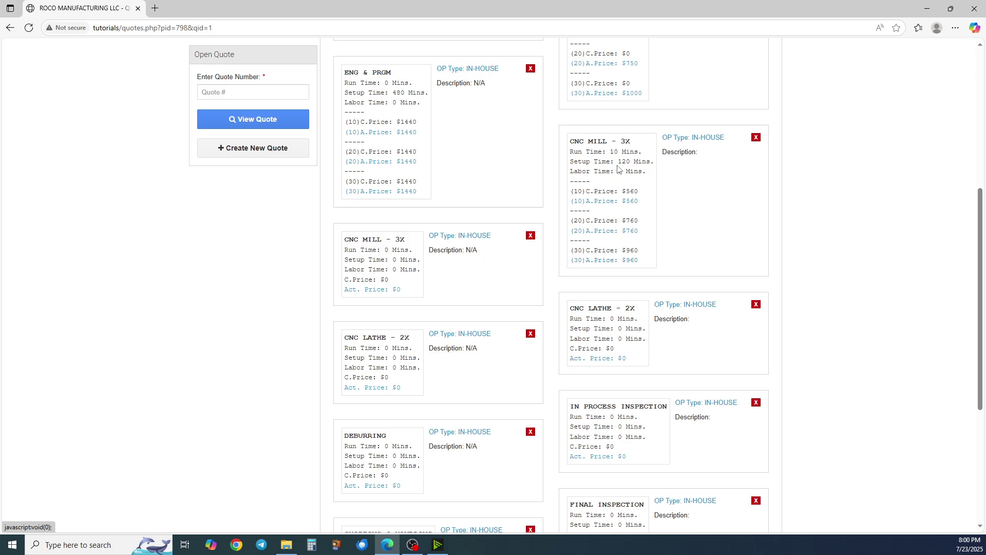
scroll(613, 191, "down", 1)
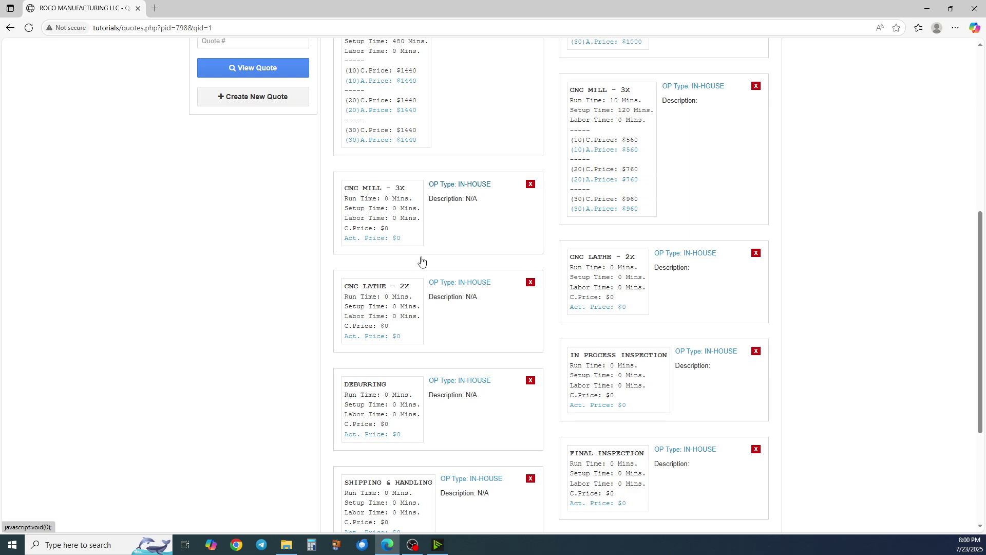
left_click(348, 238)
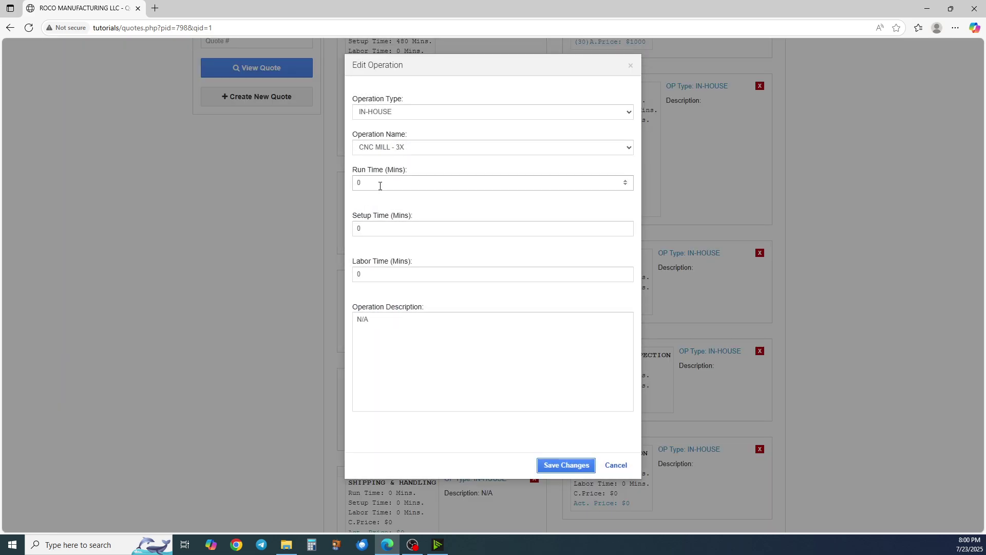
double_click(379, 186)
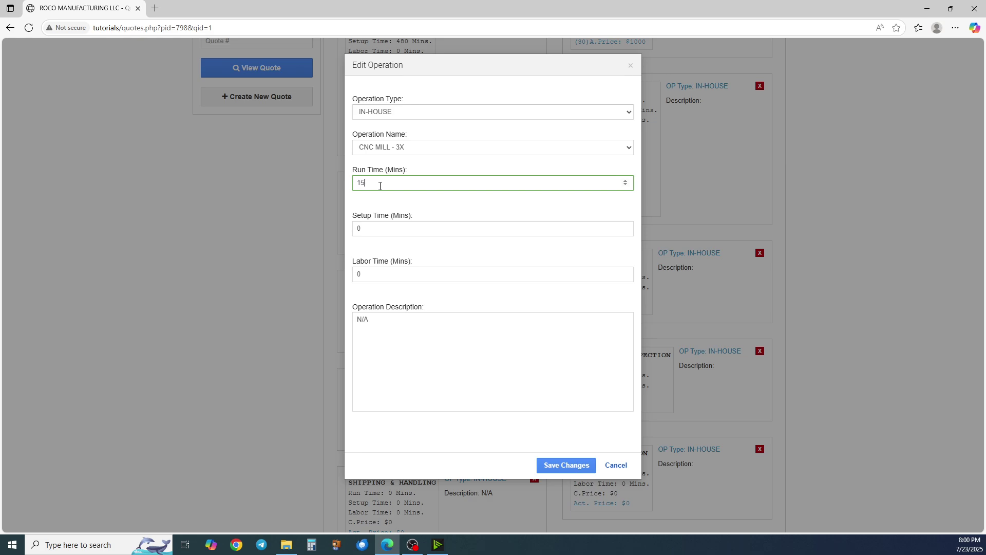
key("Tab")
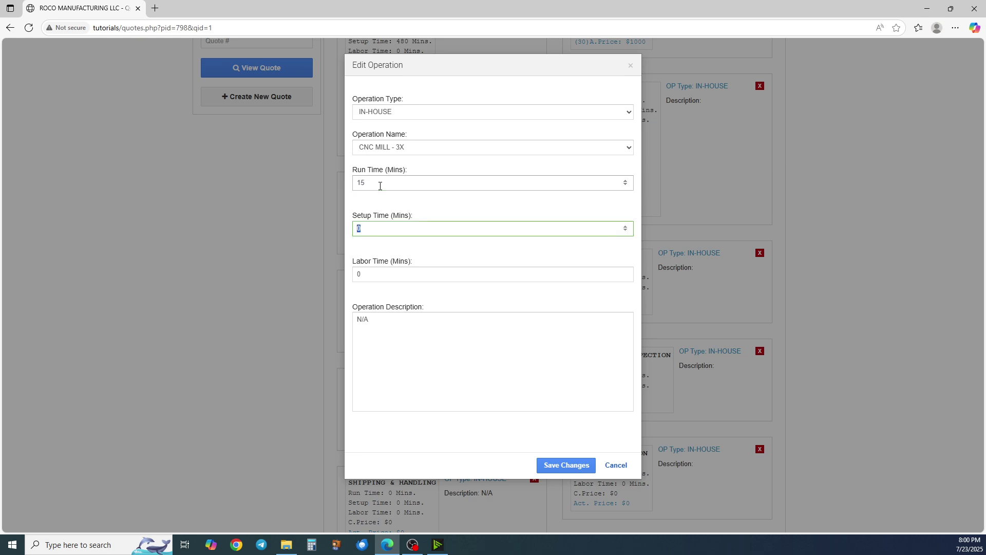
left_click(560, 468)
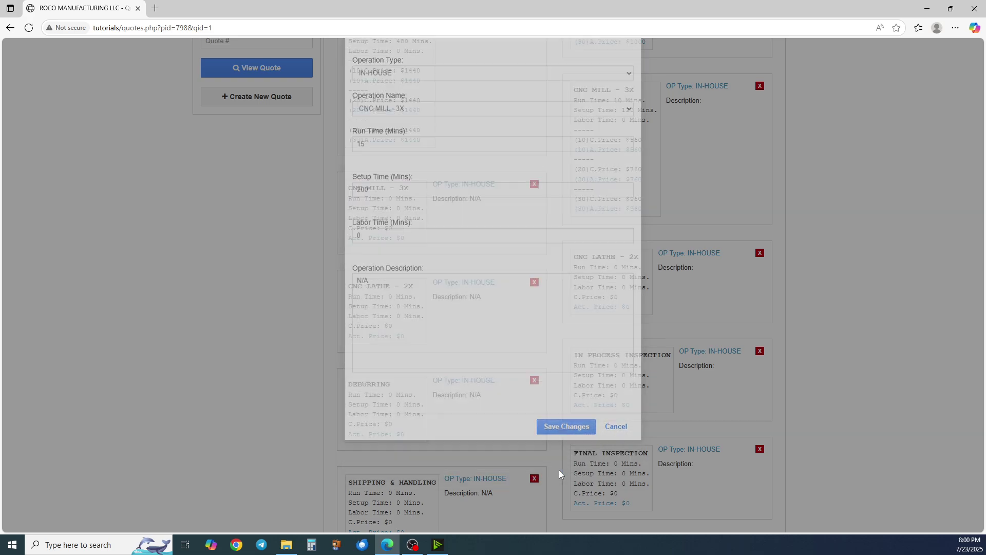
key("Return")
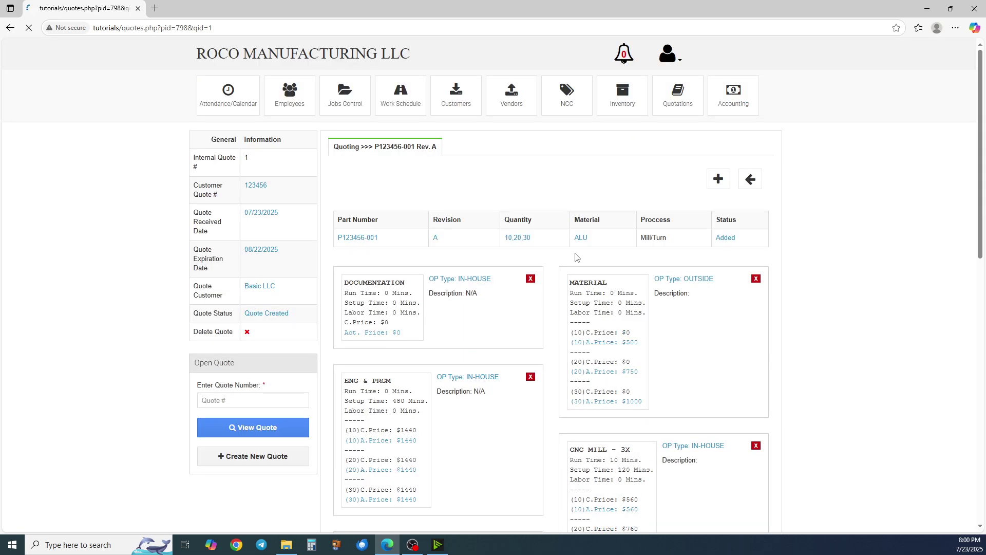
Examine the times and prices of all operations of part P123456-001 and the totals below them
scroll(586, 262, "down", 5)
scroll(586, 262, "down", 1)
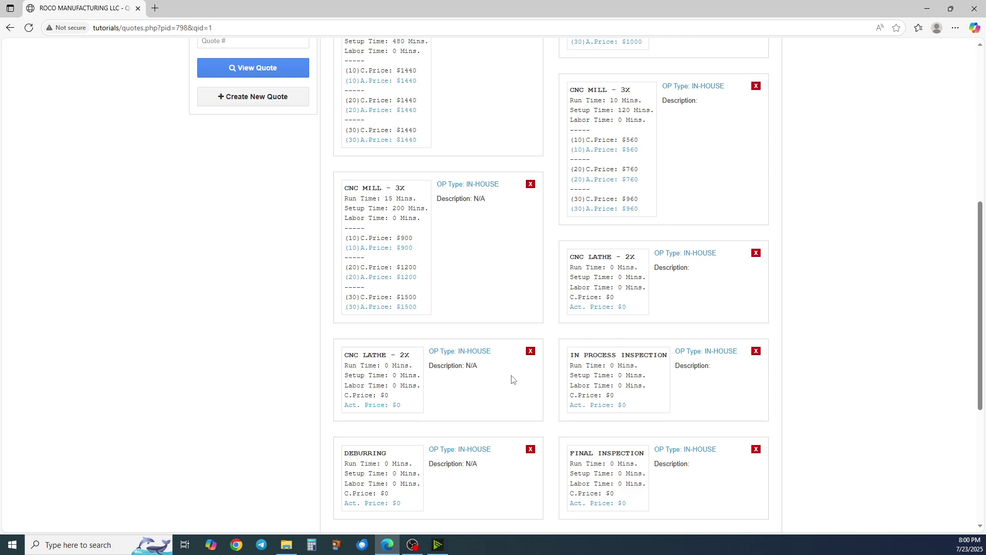
scroll(522, 290, "down", 1)
scroll(546, 249, "up", 4)
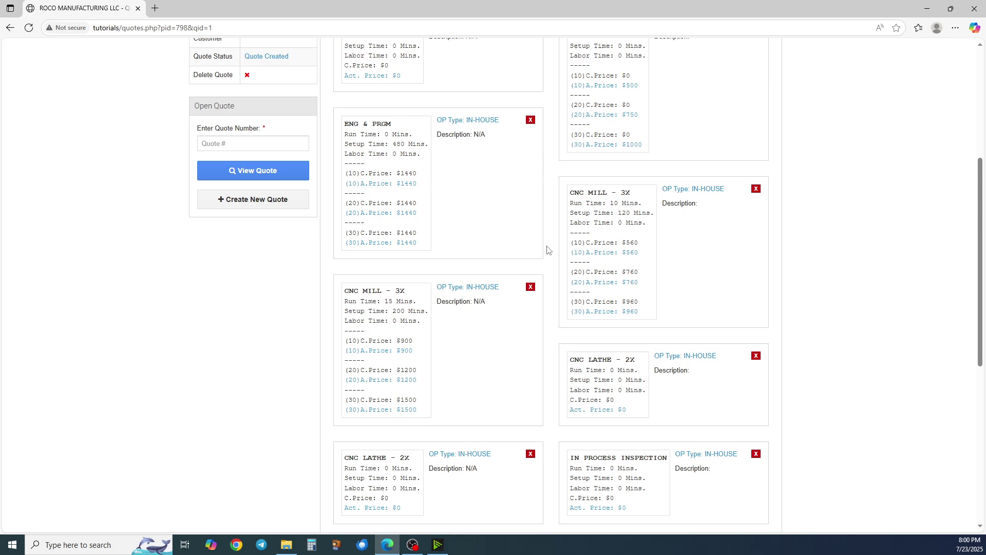
scroll(547, 250, "up", 1)
scroll(547, 250, "down", 1)
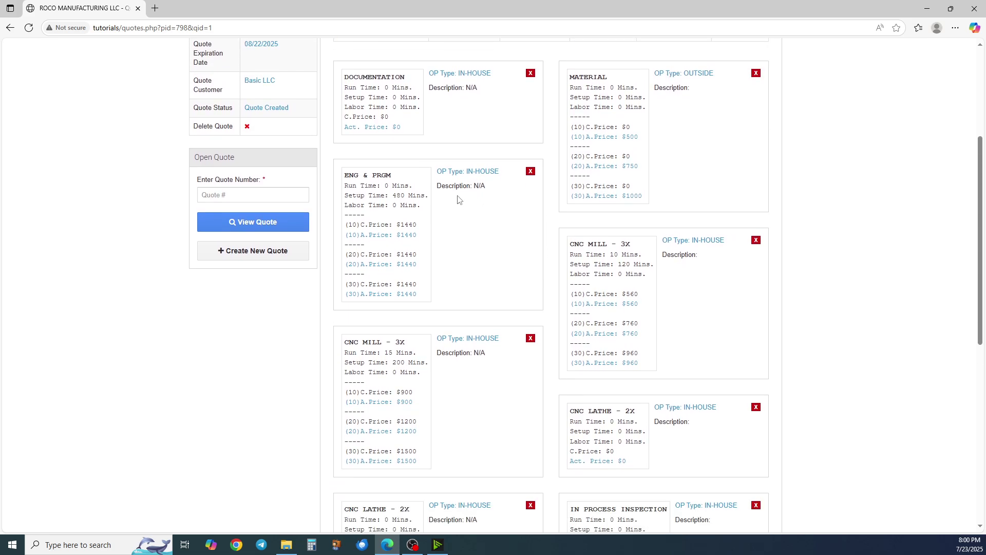
scroll(454, 222, "down", 2)
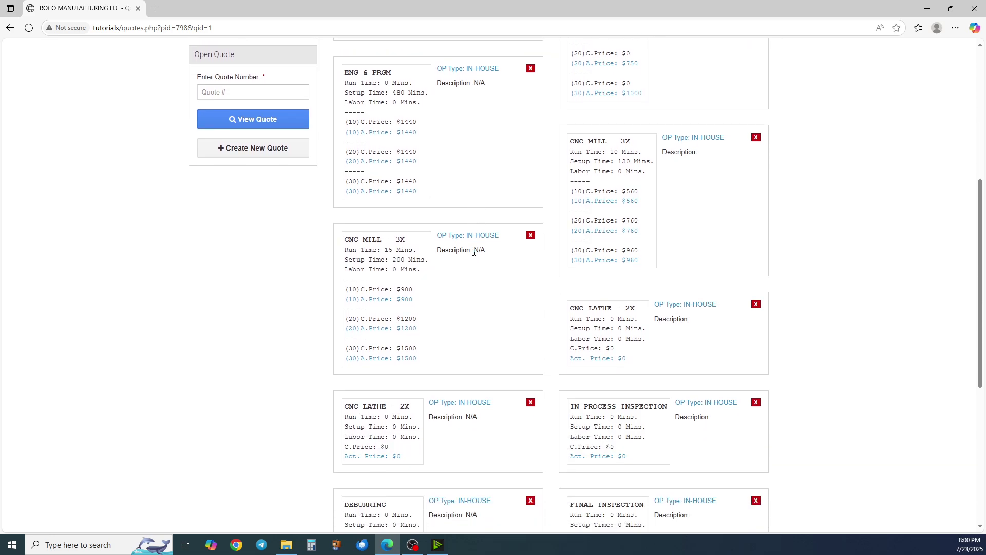
scroll(473, 251, "up", 3)
scroll(474, 250, "down", 1)
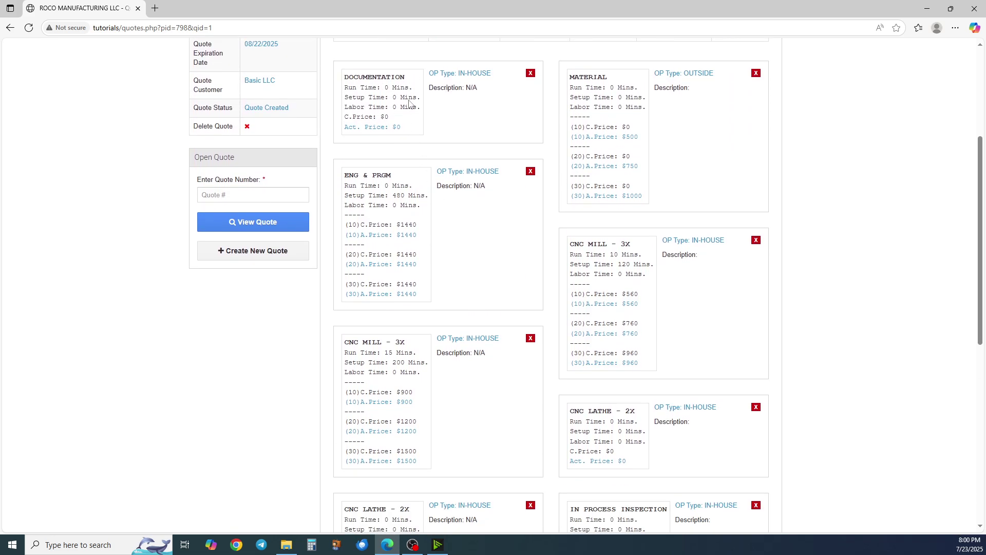
scroll(616, 133, "down", 3)
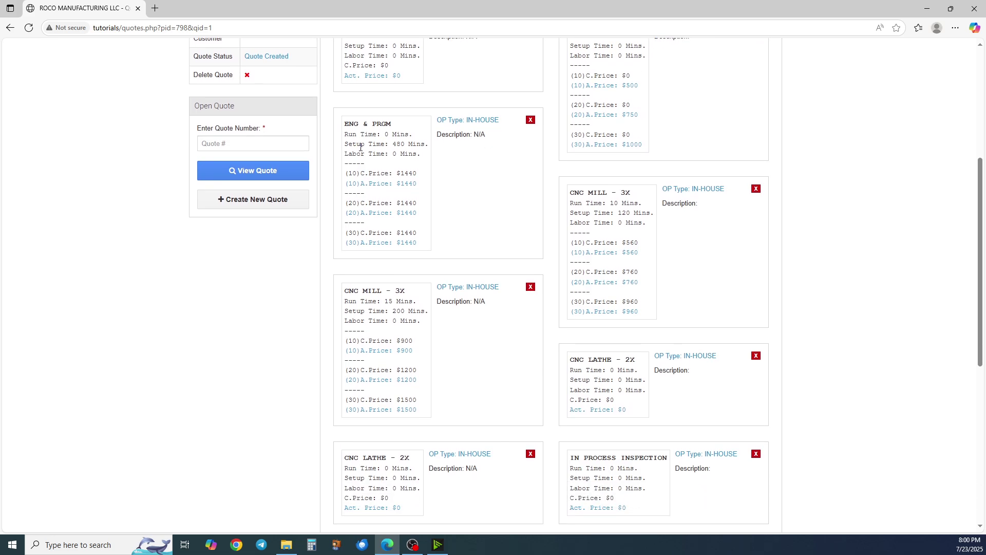
scroll(636, 196, "down", 1)
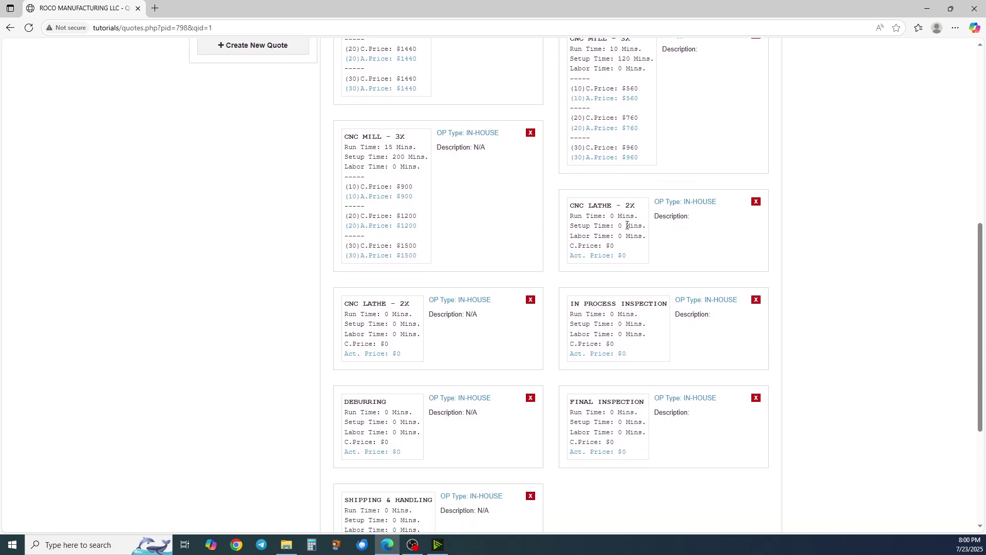
scroll(460, 314, "down", 1)
scroll(537, 315, "down", 1)
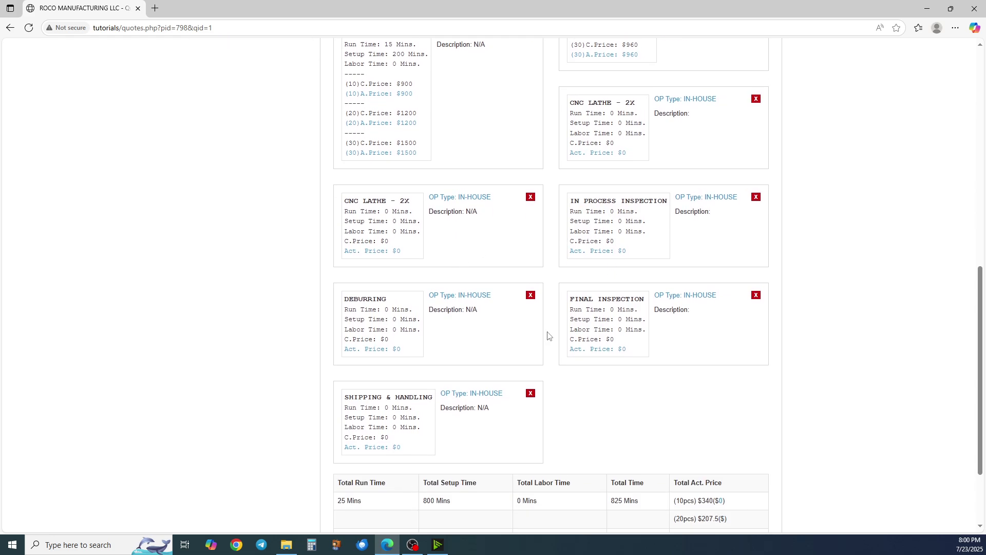
scroll(489, 404, "up", 3)
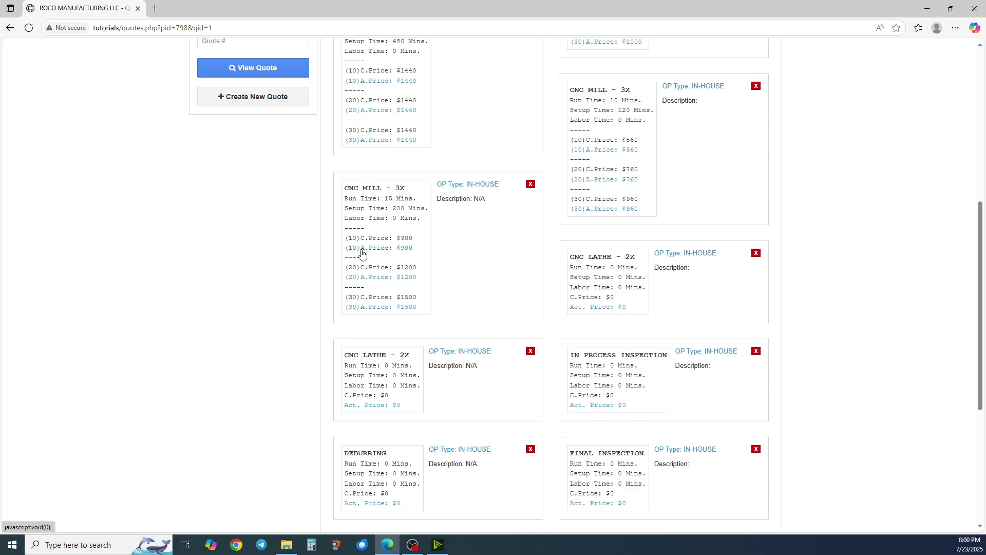
Add a new operation of type OUTSIDE to part P123456-001
scroll(363, 258, "down", 2)
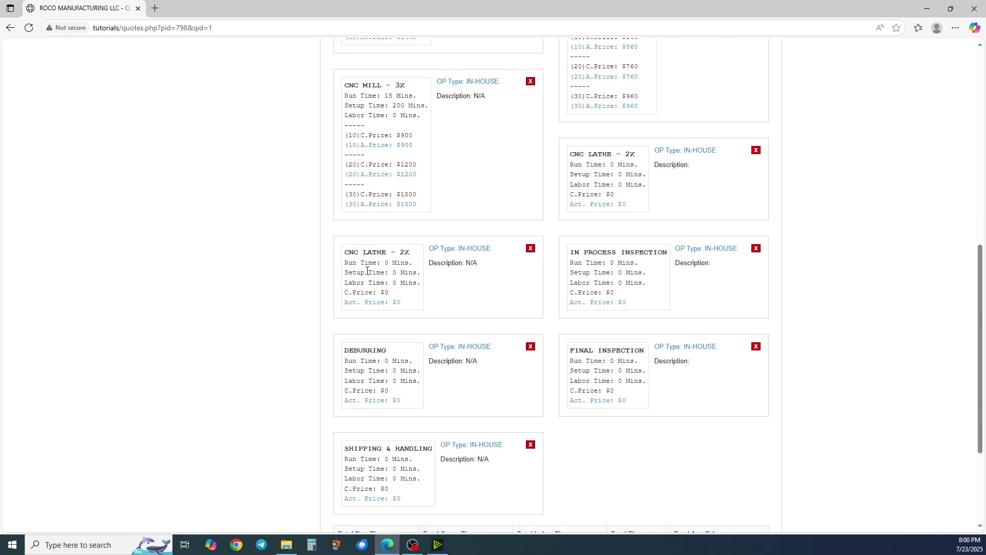
scroll(406, 264, "down", 1)
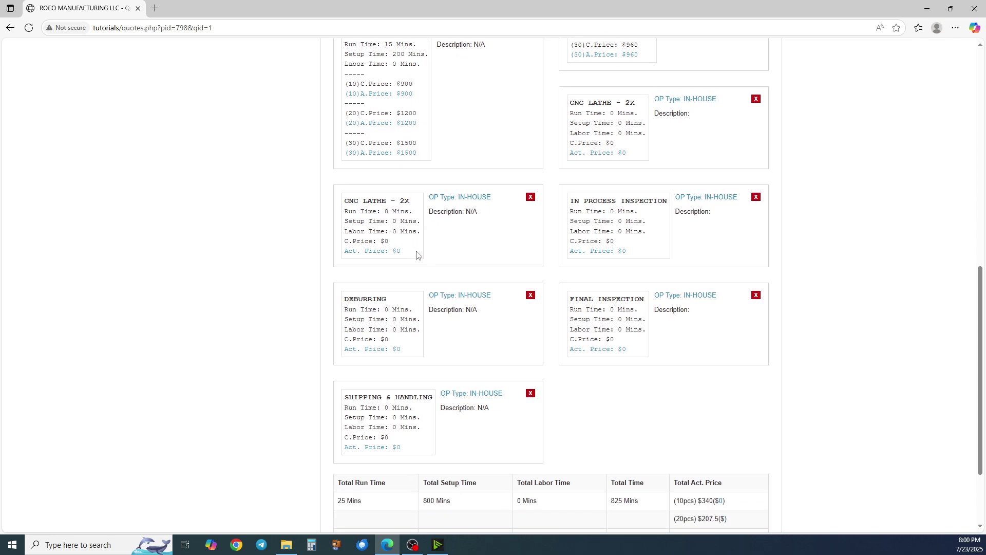
scroll(450, 264, "up", 8)
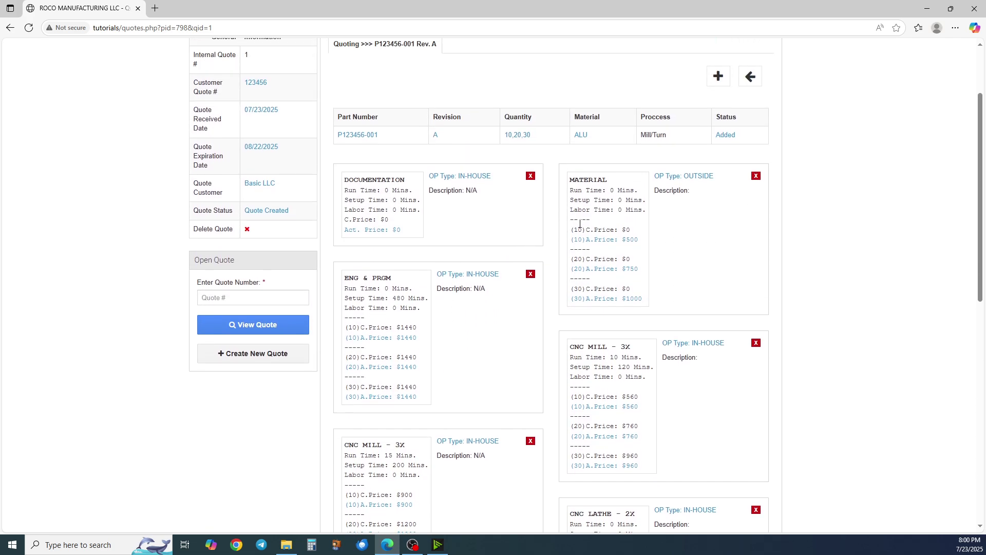
scroll(579, 224, "up", 1)
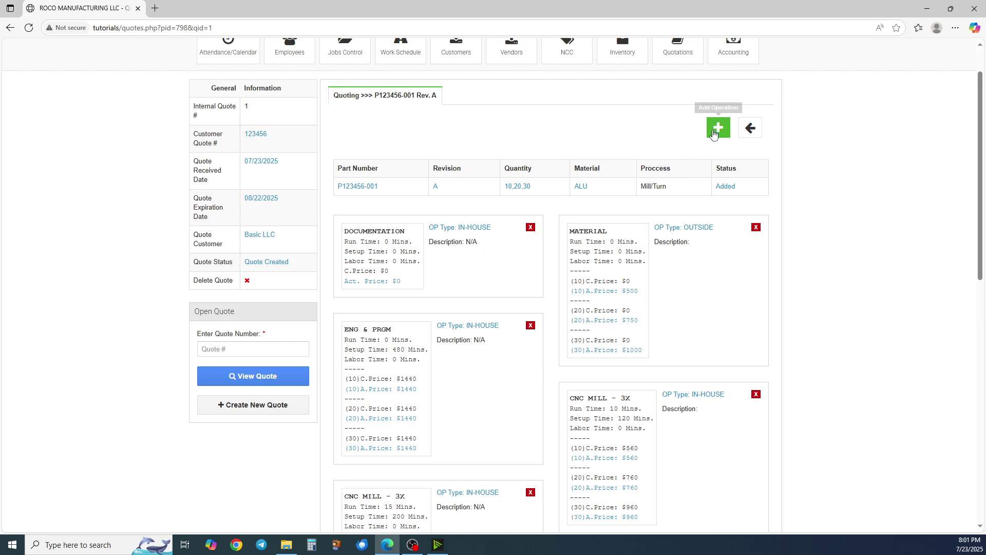
scroll(709, 144, "down", 3)
scroll(688, 194, "up", 5)
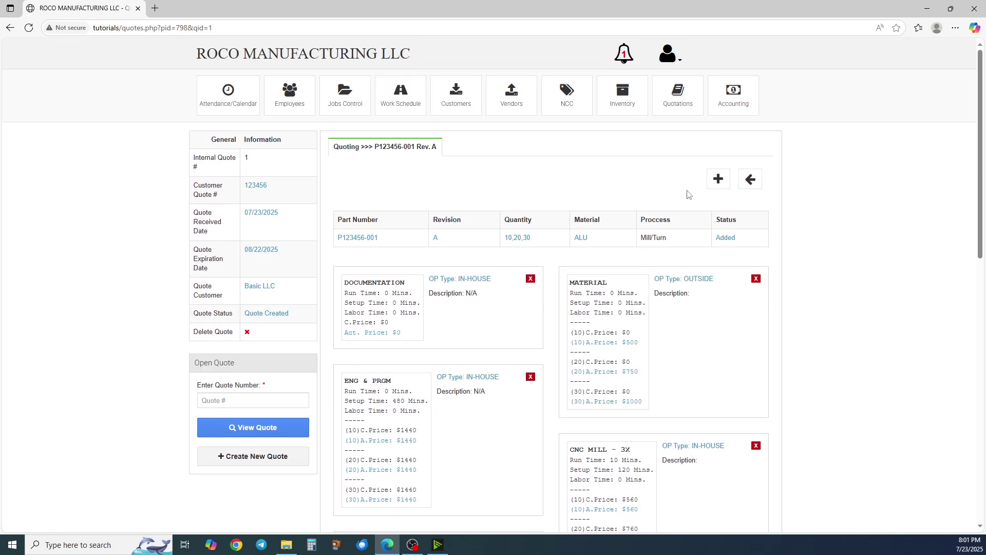
left_click(715, 187)
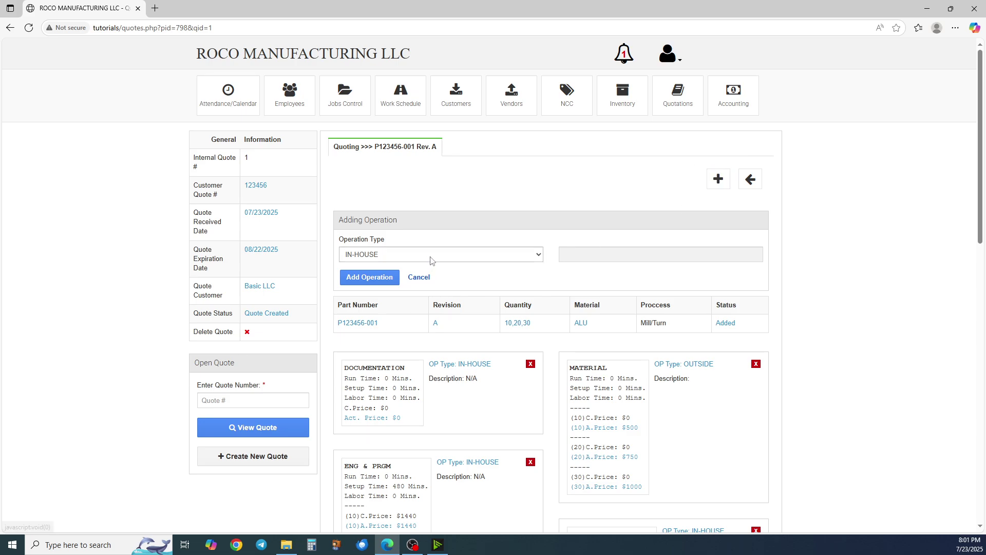
scroll(468, 256, "down", 1)
left_click(488, 204)
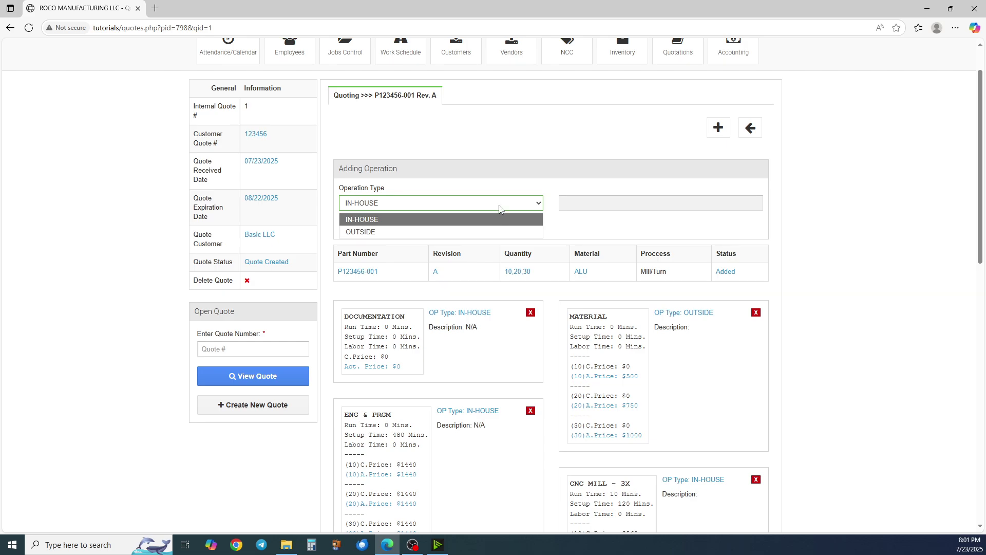
left_click(494, 217)
left_click(491, 203)
left_click(485, 231)
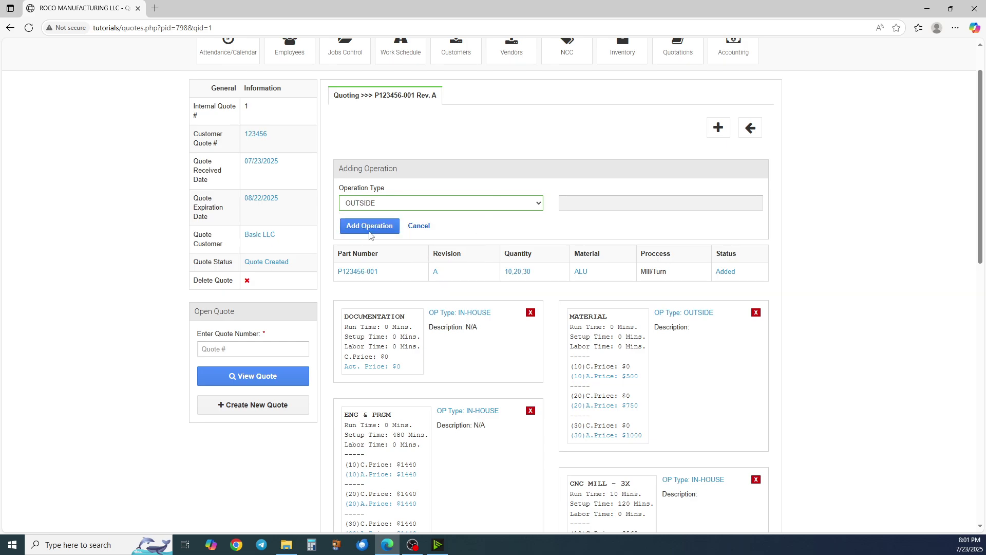
left_click(373, 226)
key("Return")
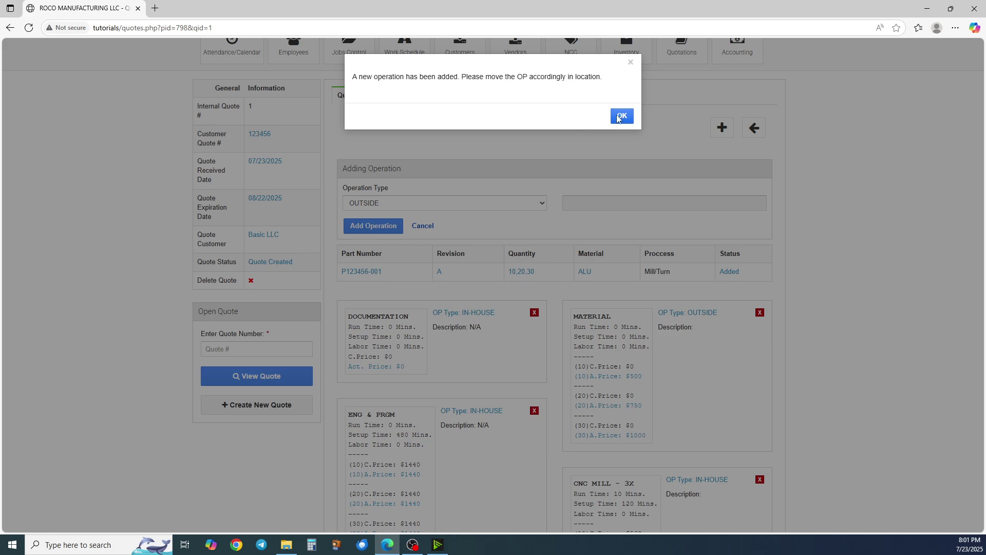
Set the name of the newly added OUTSIDE operation to ANODIZING and save the change
scroll(537, 270, "down", 10)
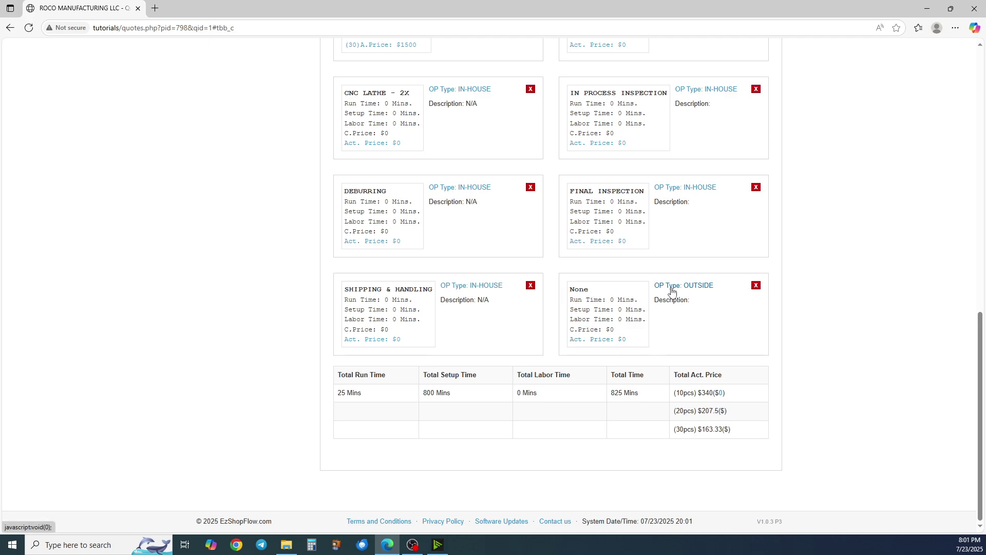
left_click(644, 331)
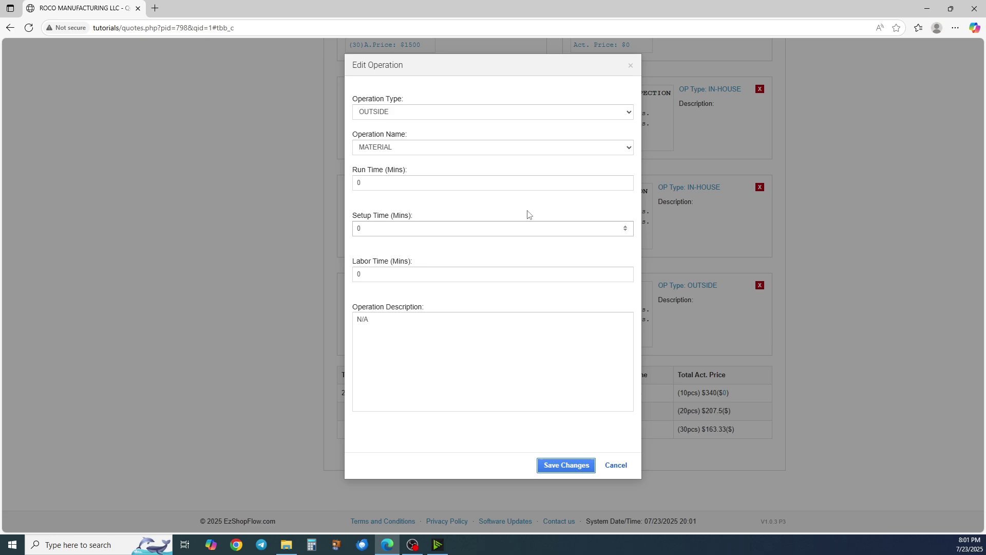
left_click(406, 148)
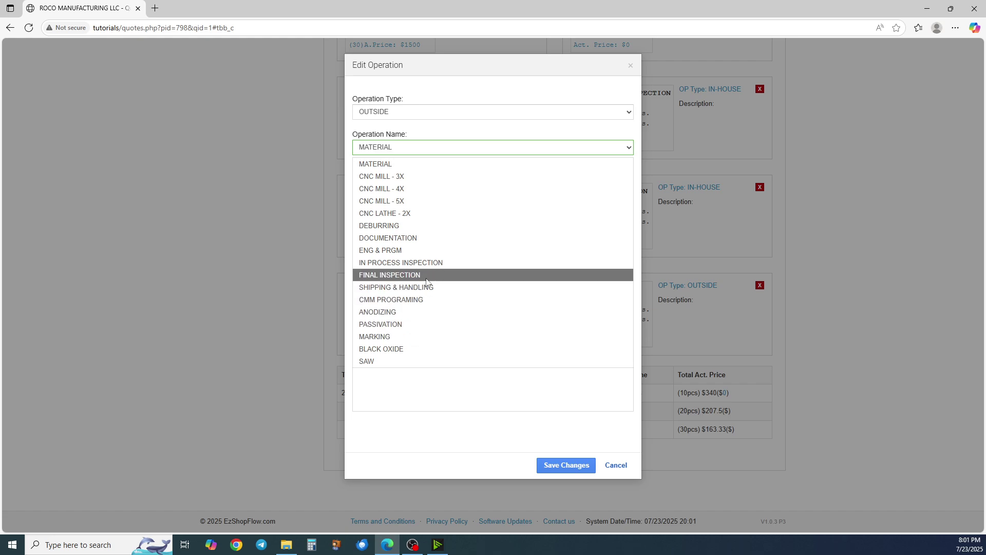
left_click(426, 313)
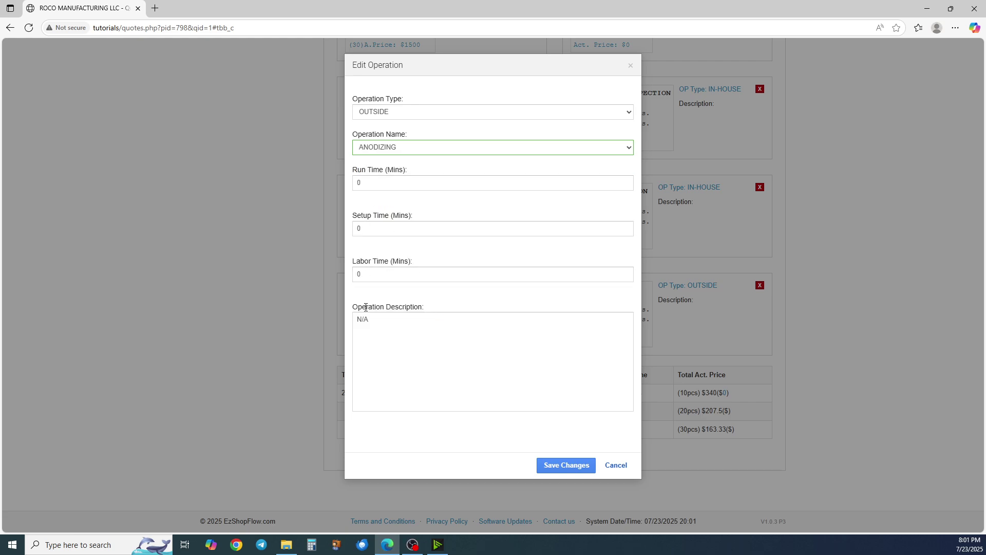
left_click(567, 465)
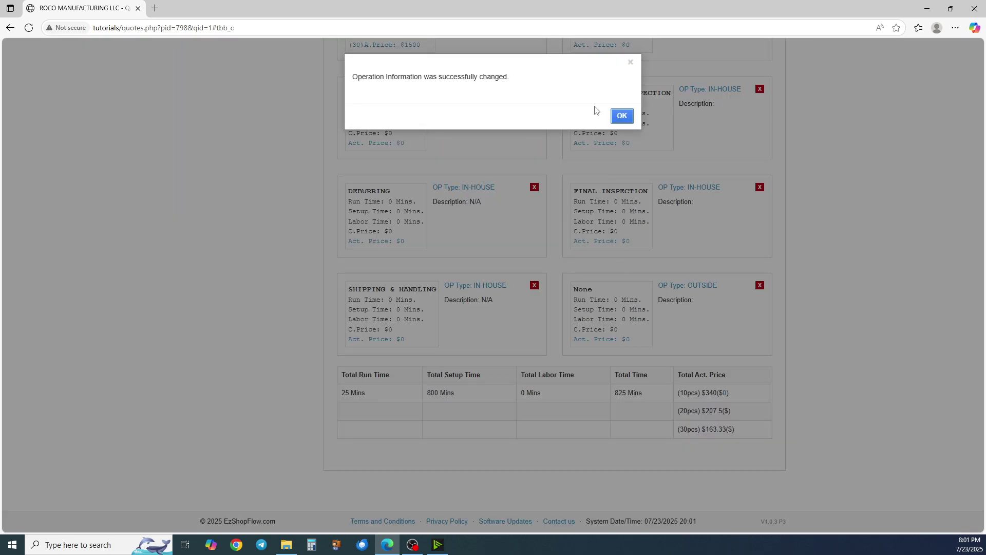
left_click(621, 114)
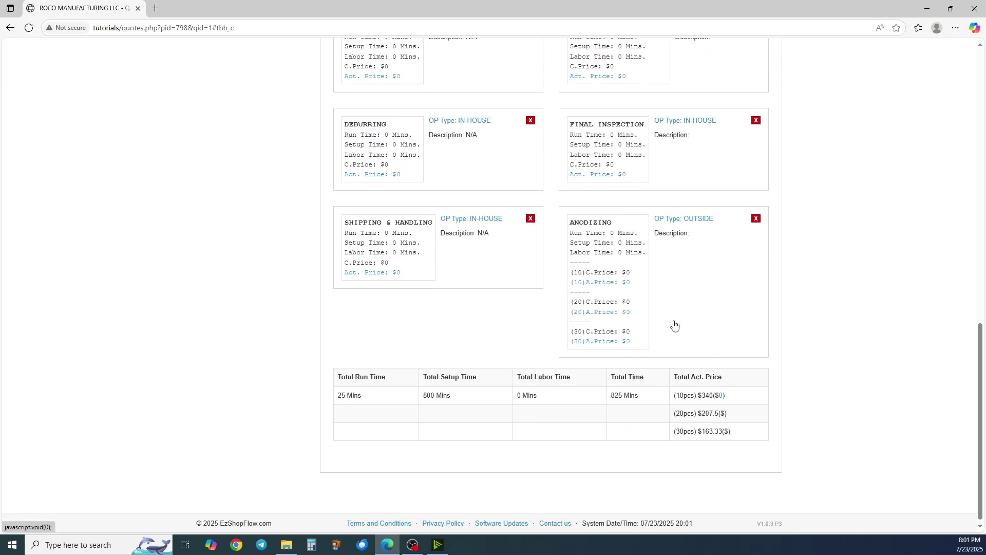
Set the actual price of the ANODIZING operation to $150 for each of the quantities 10, 20 and 30
left_click(613, 282)
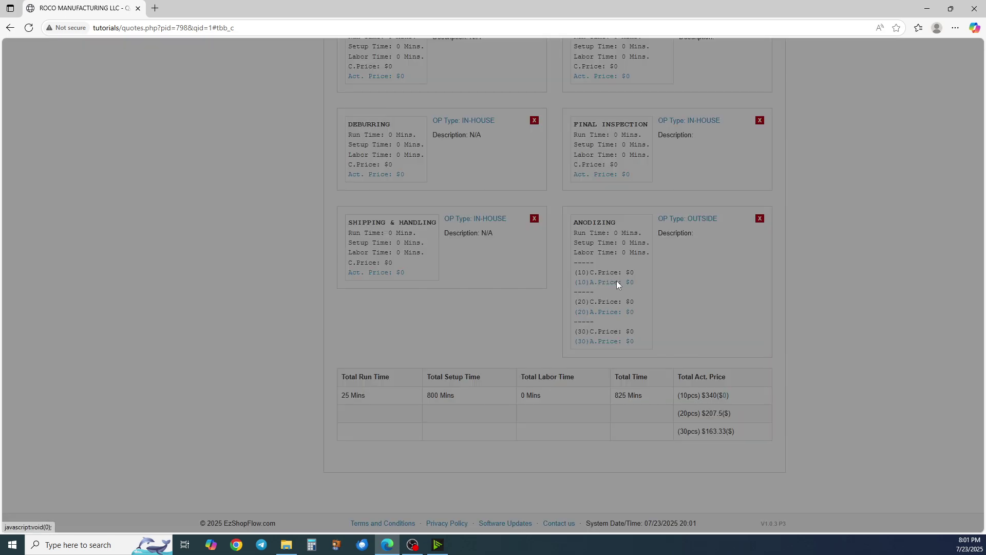
type("50")
key("Return")
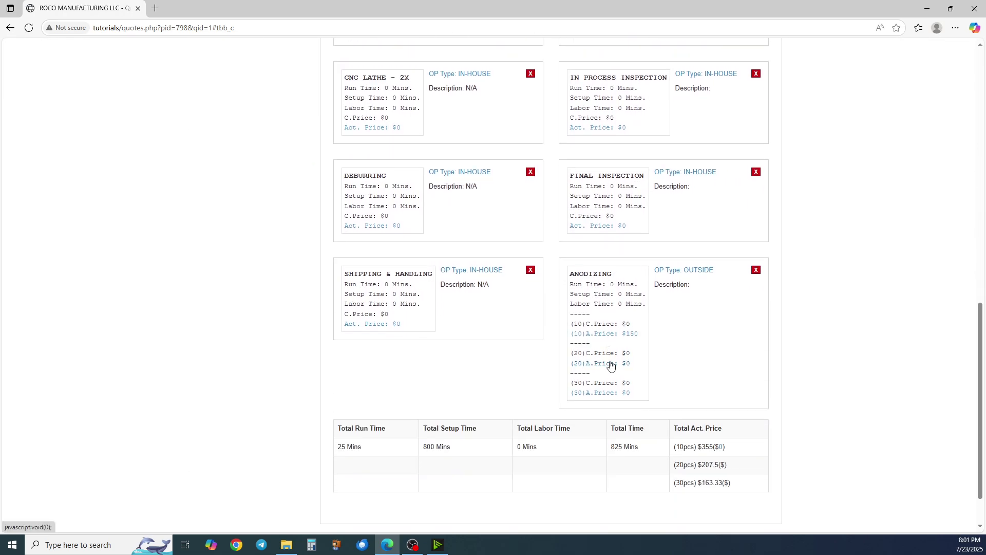
left_click(610, 364)
type("200")
key("Return")
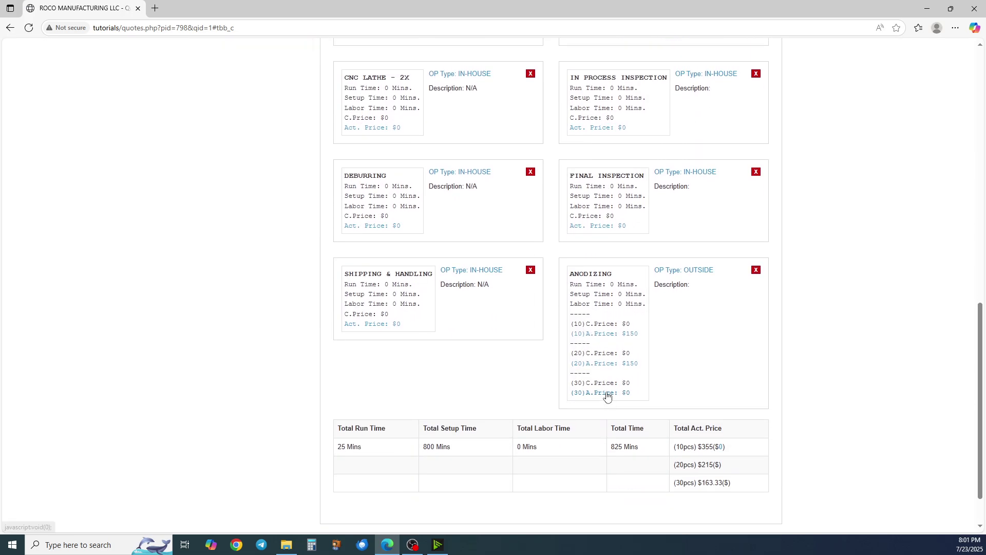
left_click(606, 393)
type("150")
key("Return")
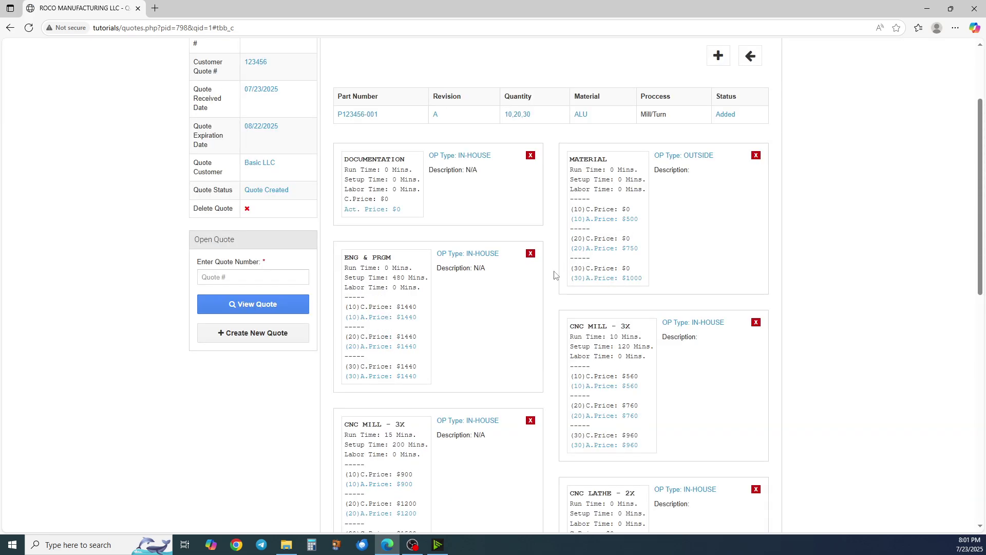
Open the Defaults section of the settings and check the list of existing operation classes
scroll(571, 255, "up", 5)
scroll(575, 218, "down", 4)
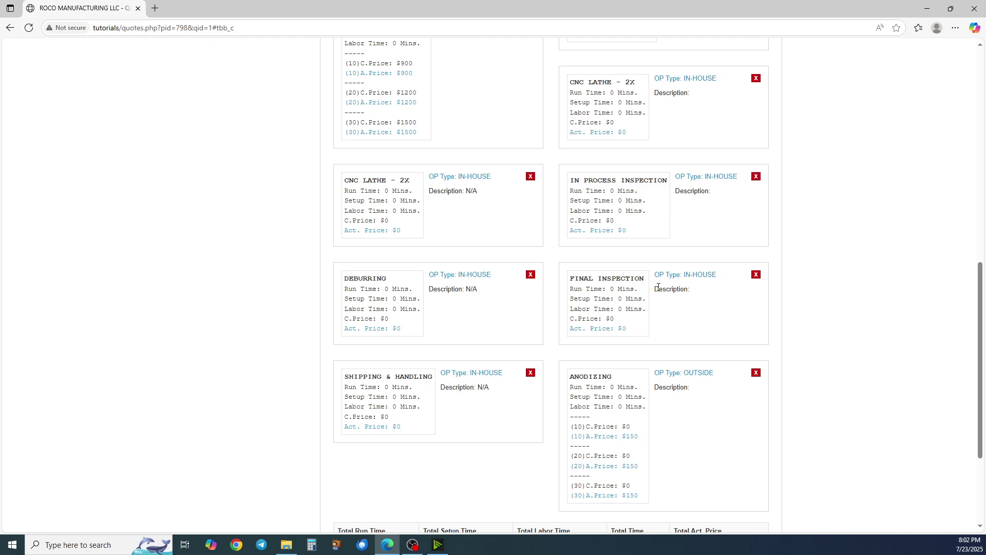
scroll(558, 372, "up", 7)
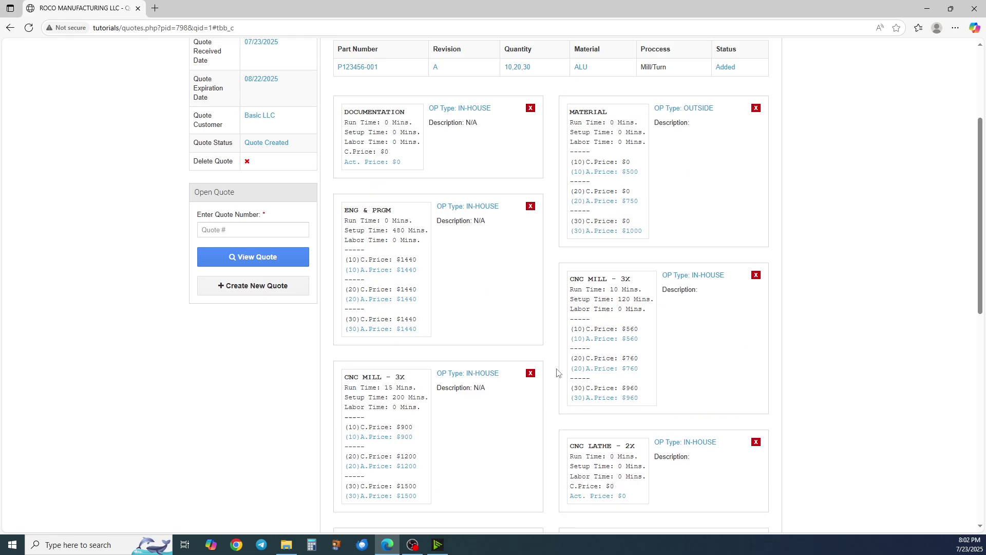
scroll(557, 373, "up", 2)
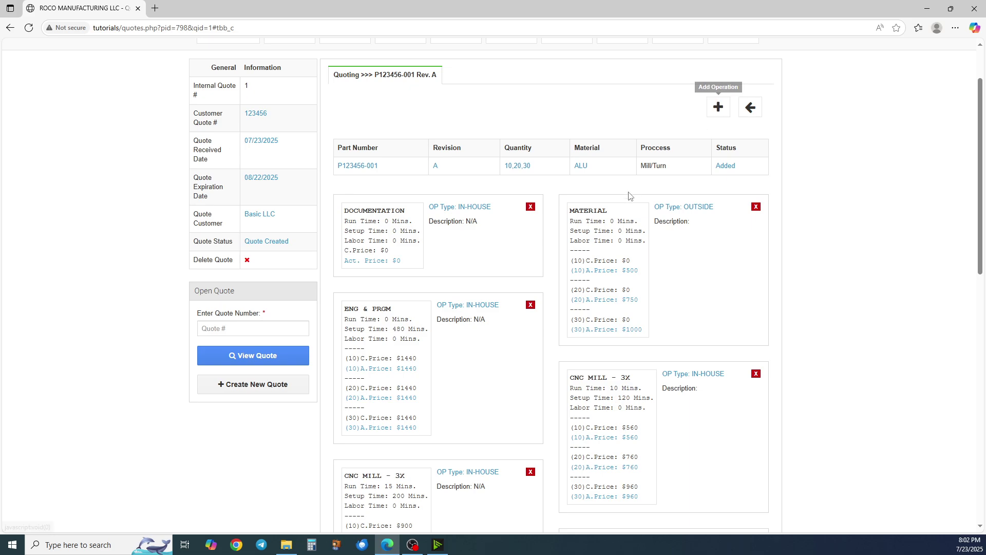
scroll(709, 118, "up", 2)
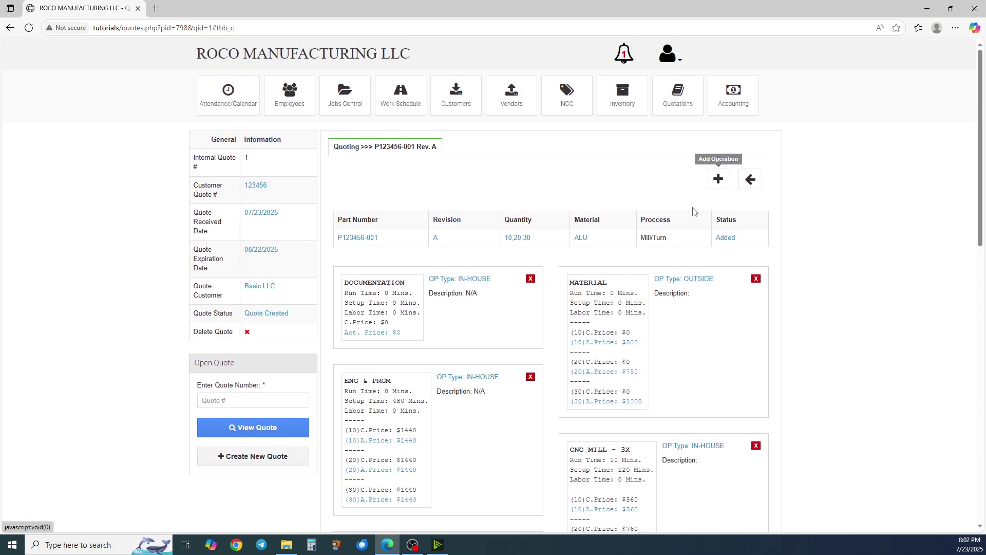
left_click(669, 60)
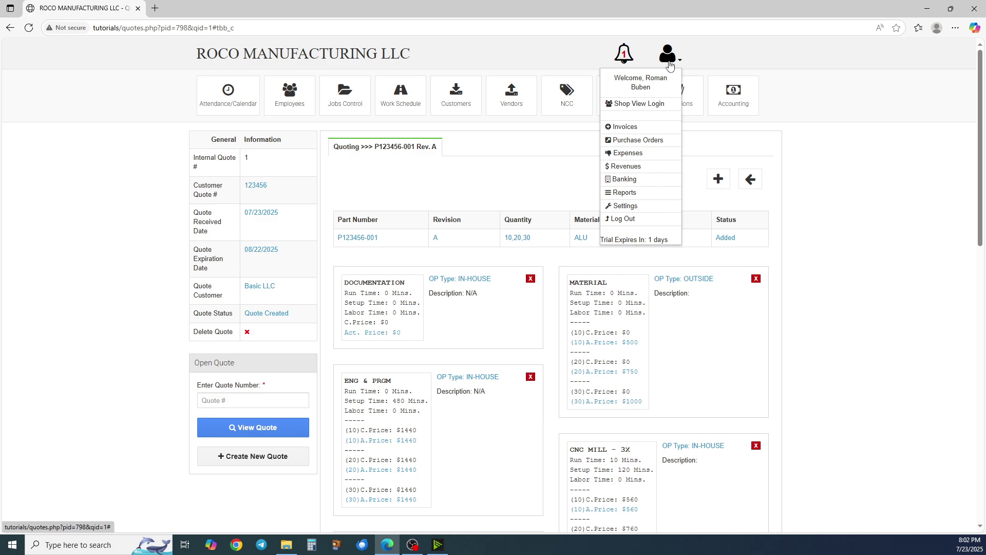
left_click(643, 211)
left_click(418, 167)
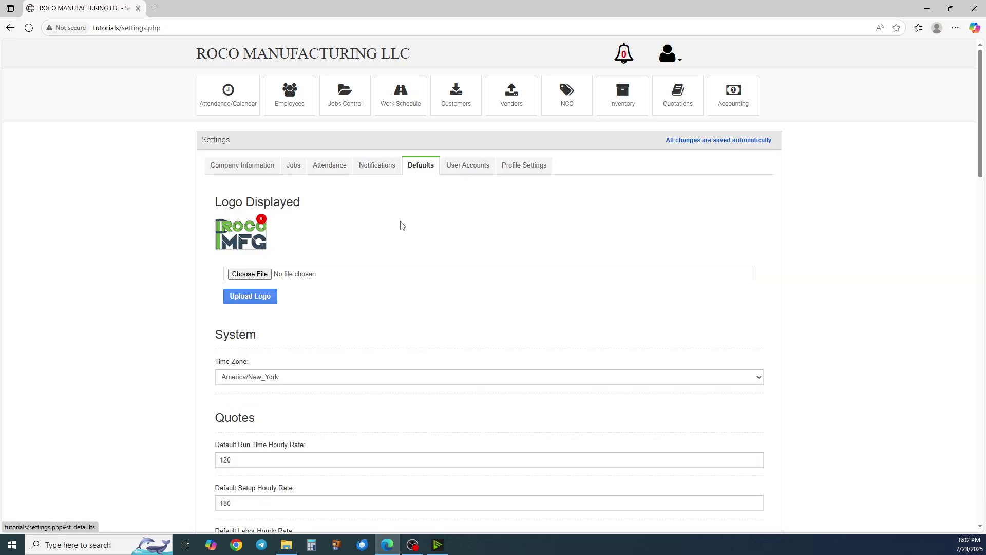
scroll(396, 241, "down", 10)
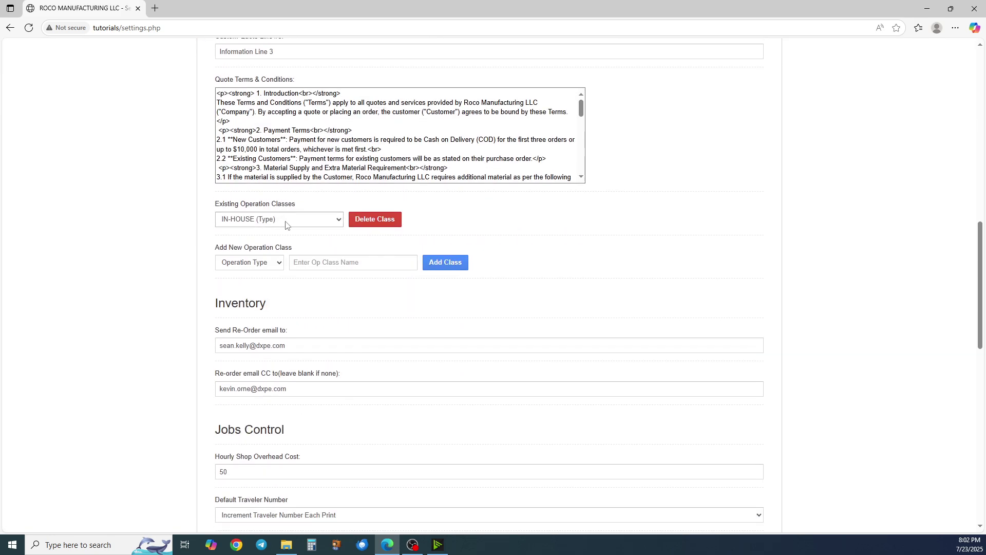
left_click(286, 222)
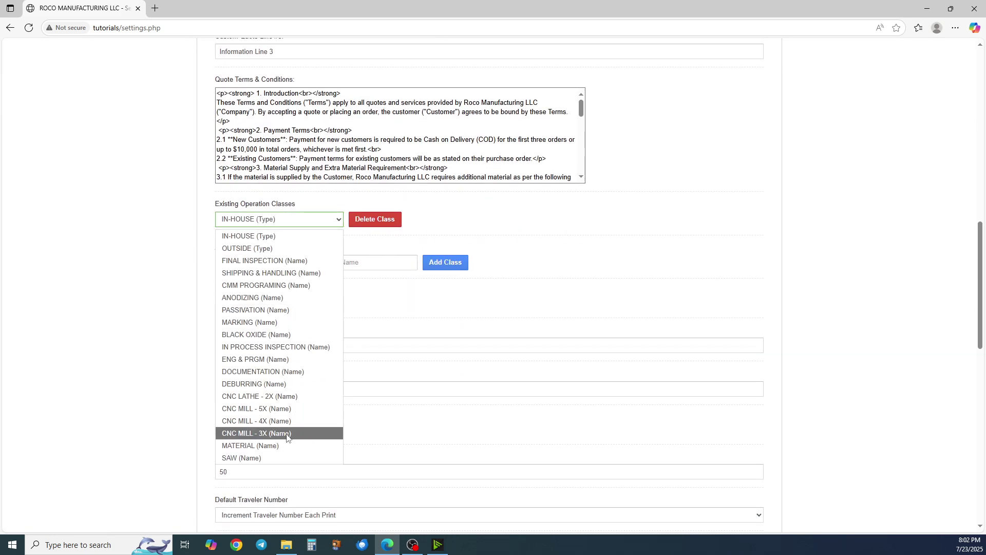
left_click(285, 227)
Add an operation class of kind Operation Name called NEW OPERATION and check for it among the existing classes
scroll(265, 244, "down", 1)
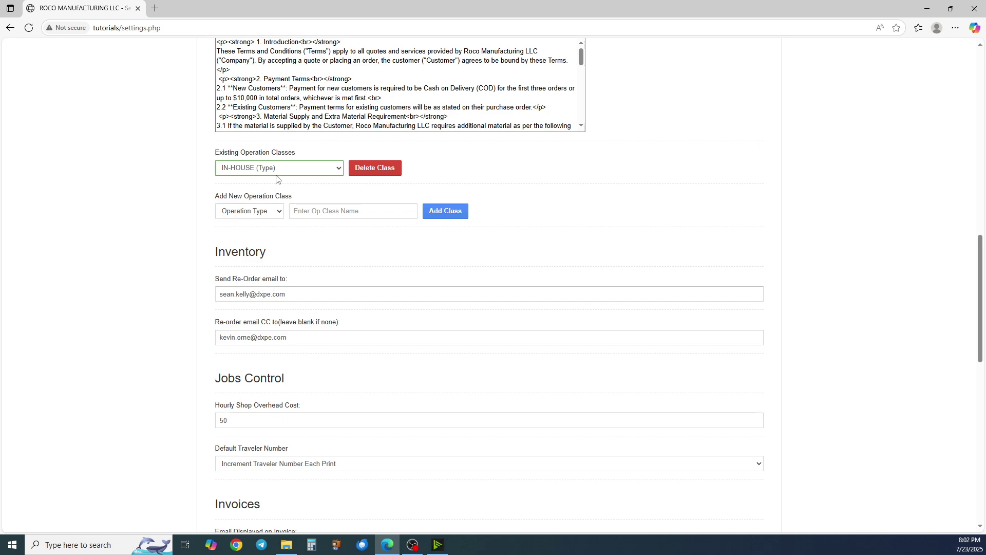
left_click(267, 211)
left_click(262, 240)
left_click(305, 207)
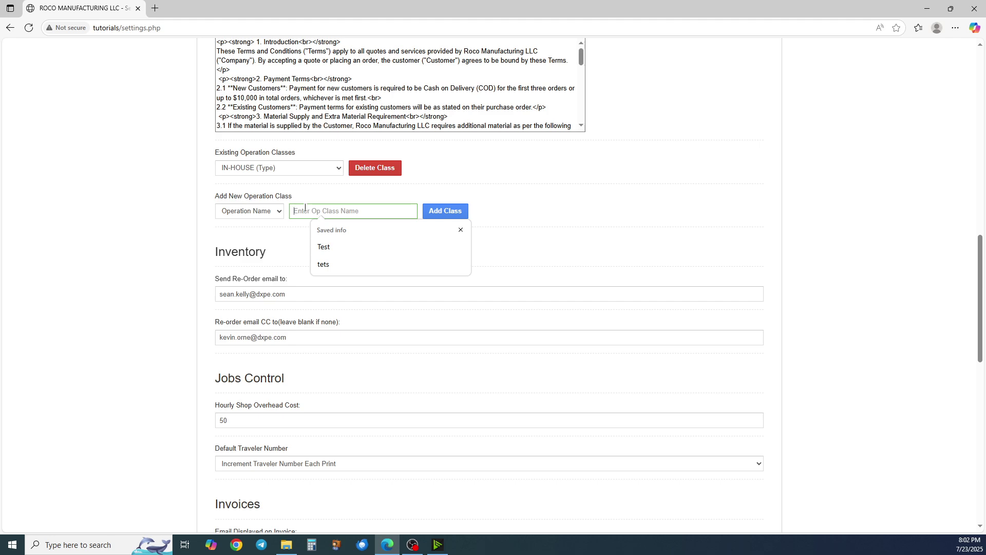
type("nEW")
key("BackSpace")
key("BackSpace")
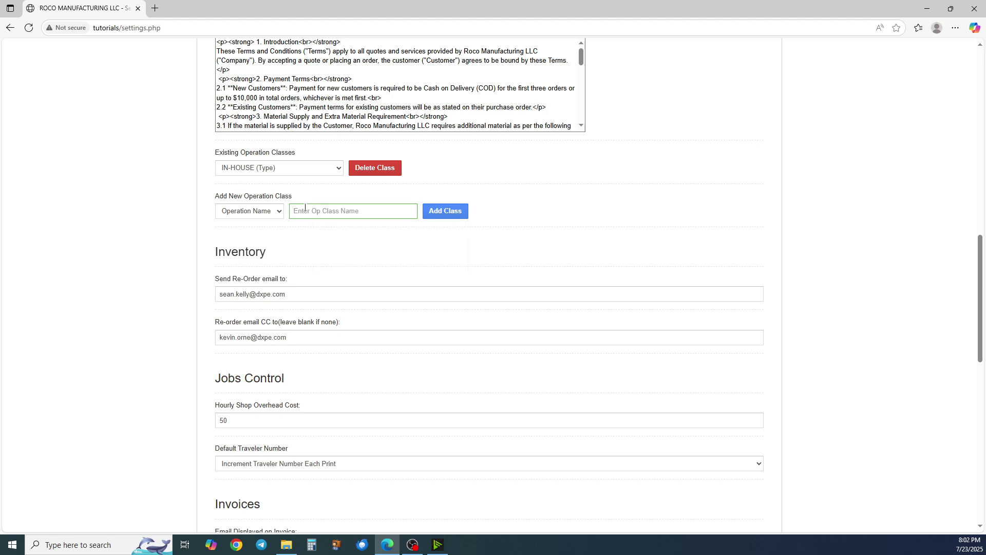
type("NEW P")
left_click(450, 209)
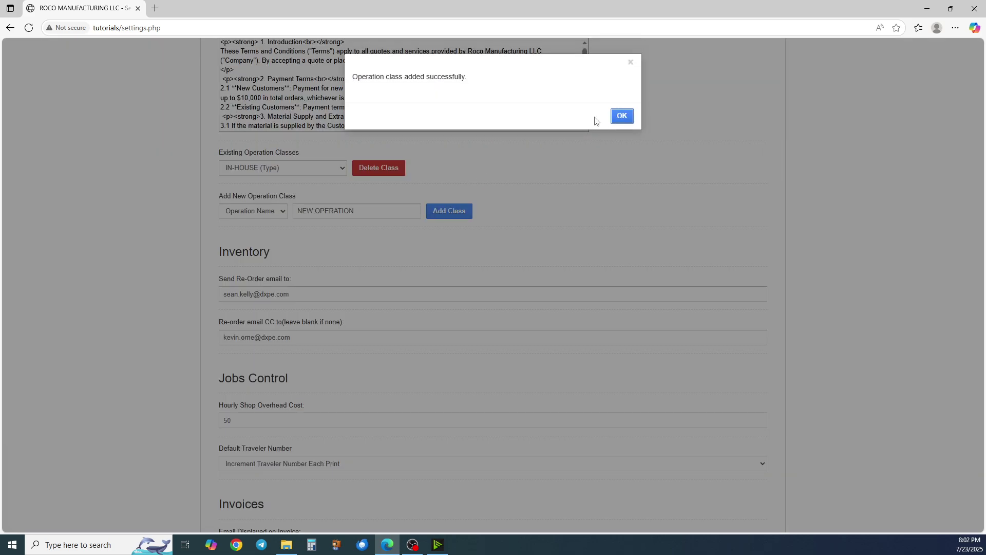
left_click(621, 117)
left_click(297, 196)
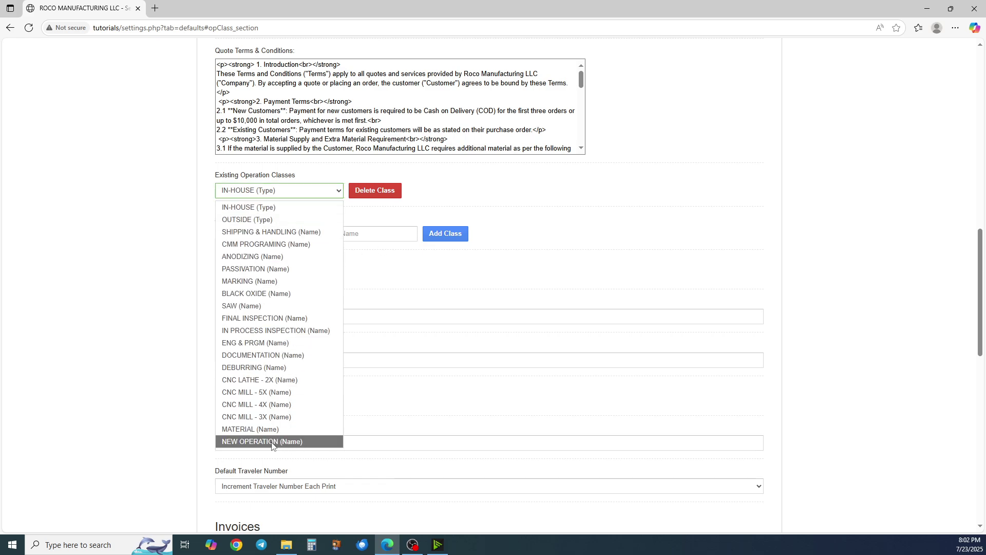
left_click(309, 199)
Add an operation class of kind Operation Type called OPERATION TYPE
left_click(307, 232)
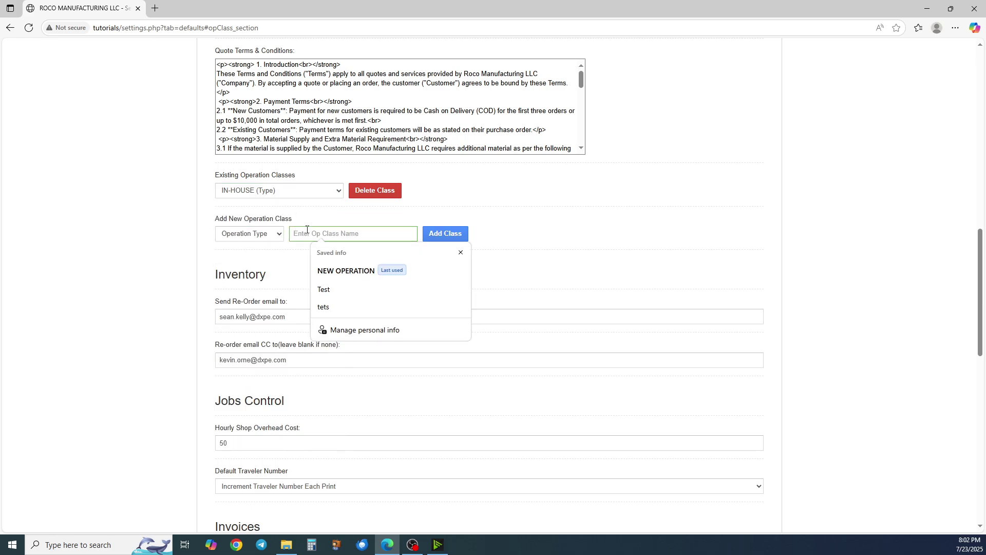
type("OPERATION")
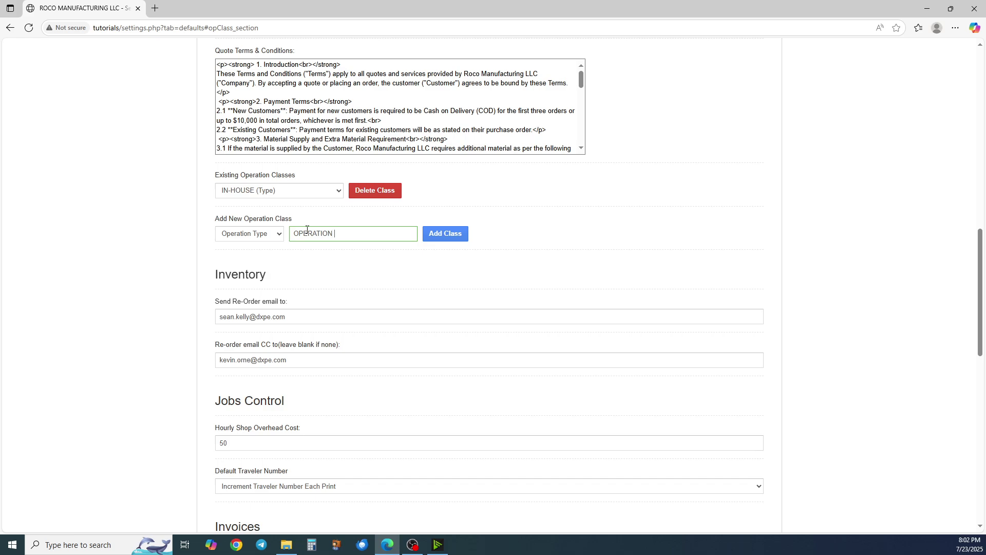
type(" TYPE")
left_click(438, 235)
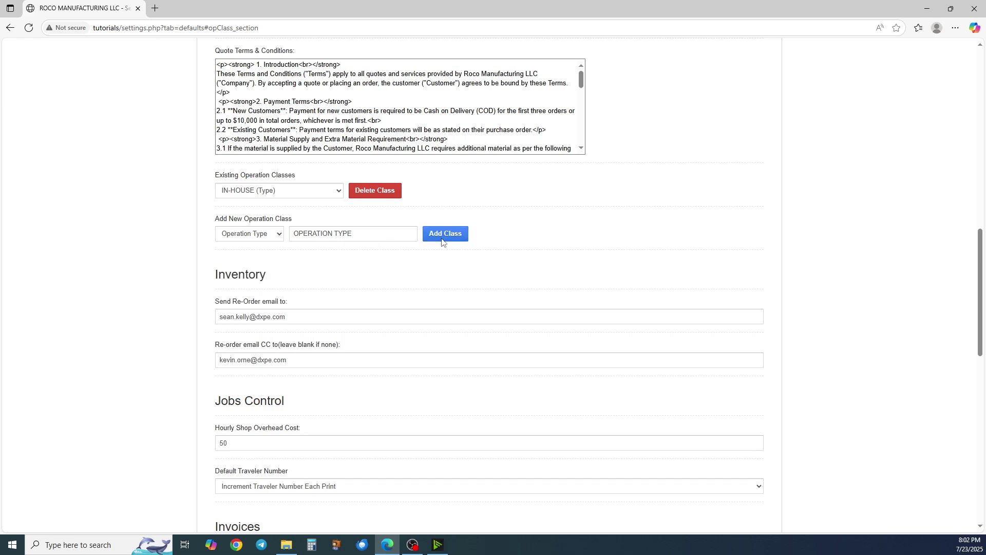
Open quote number 1 from the quotations and open its part P123456-001
left_click(629, 121)
scroll(484, 269, "up", 13)
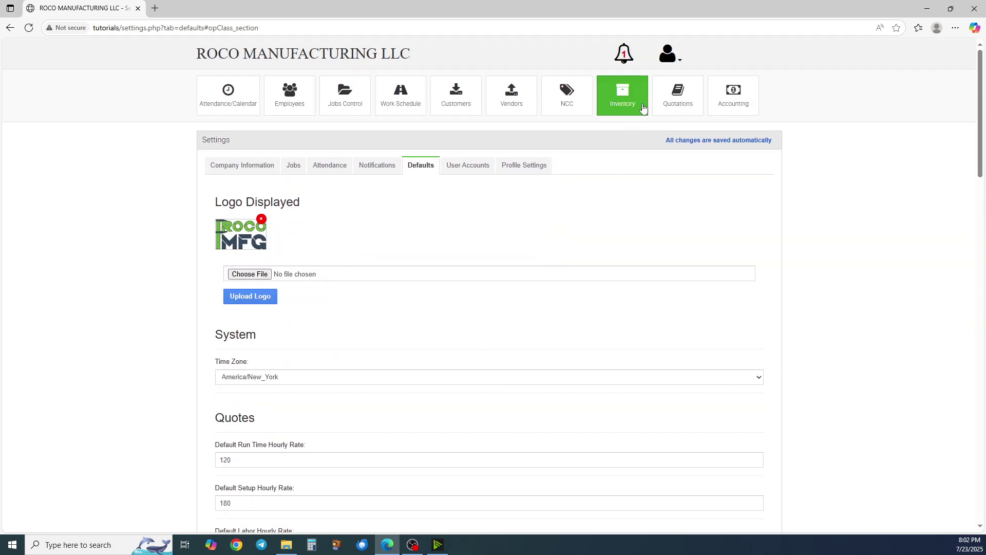
left_click(684, 104)
left_click(255, 179)
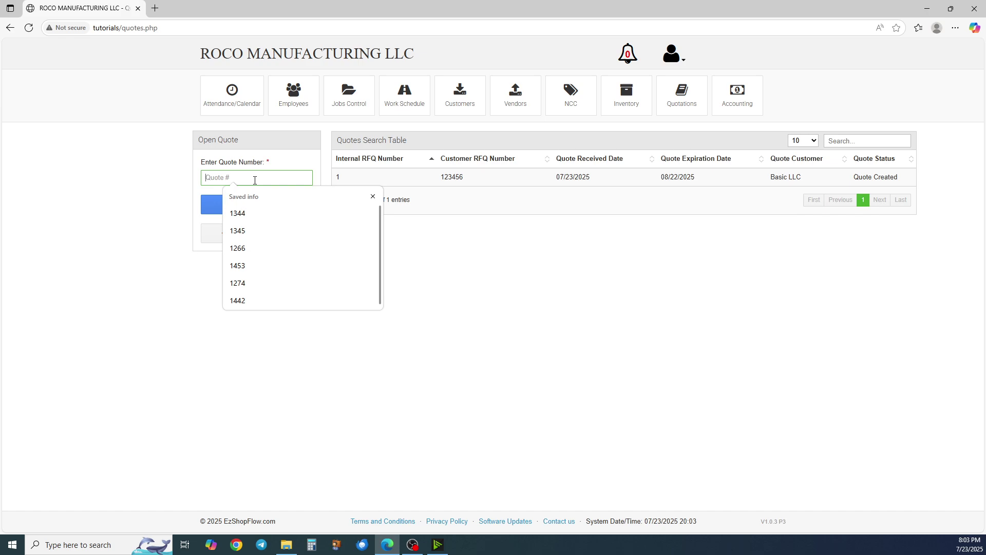
type("1")
key("Return")
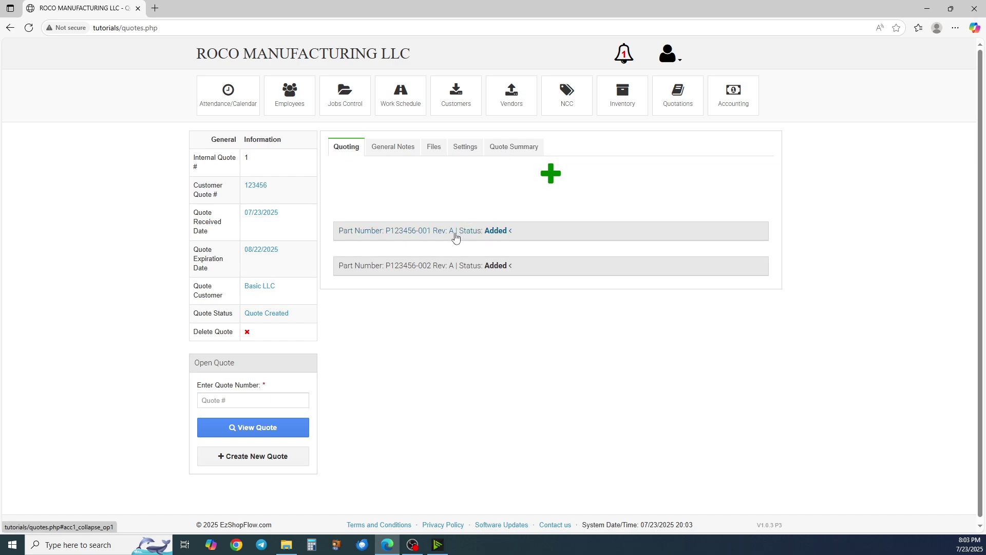
left_click(439, 230)
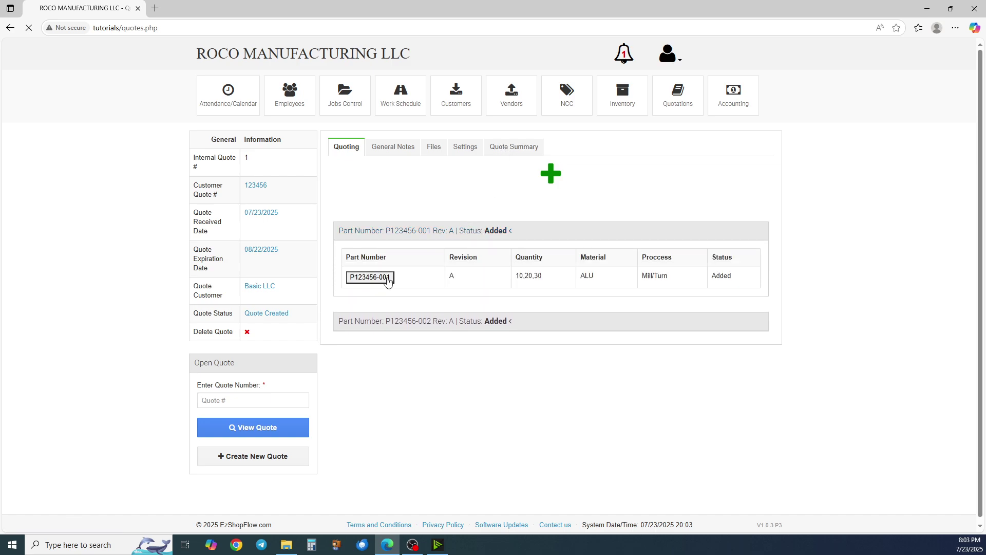
scroll(705, 158, "down", 1)
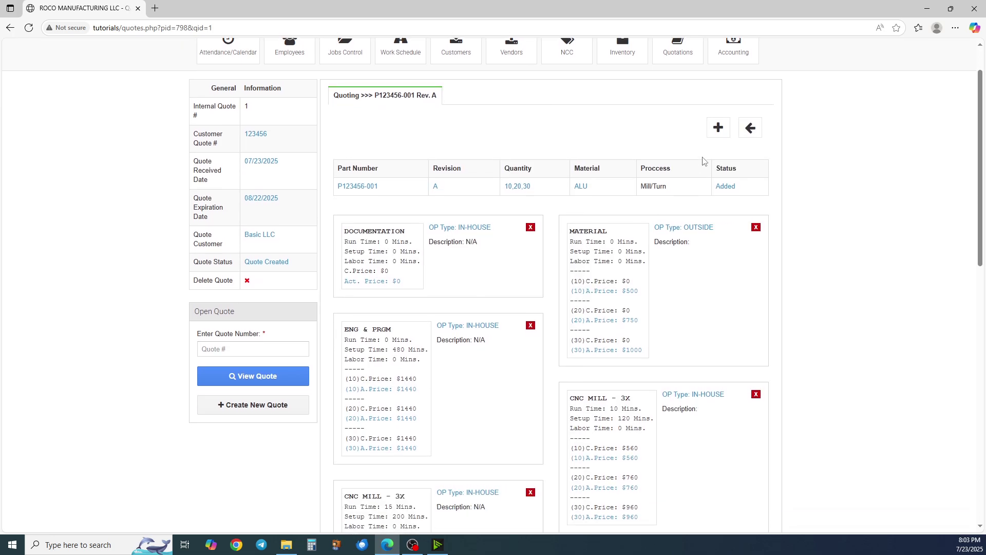
Check that OPERATION TYPE is offered among the operation types when adding an operation to part P123456-001
left_click(717, 128)
left_click(434, 203)
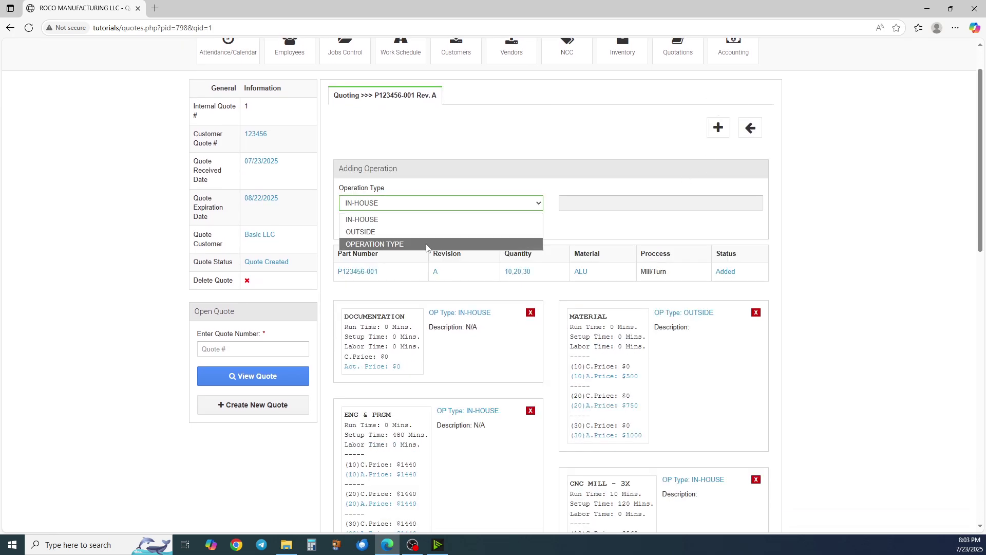
left_click(435, 218)
left_click(424, 230)
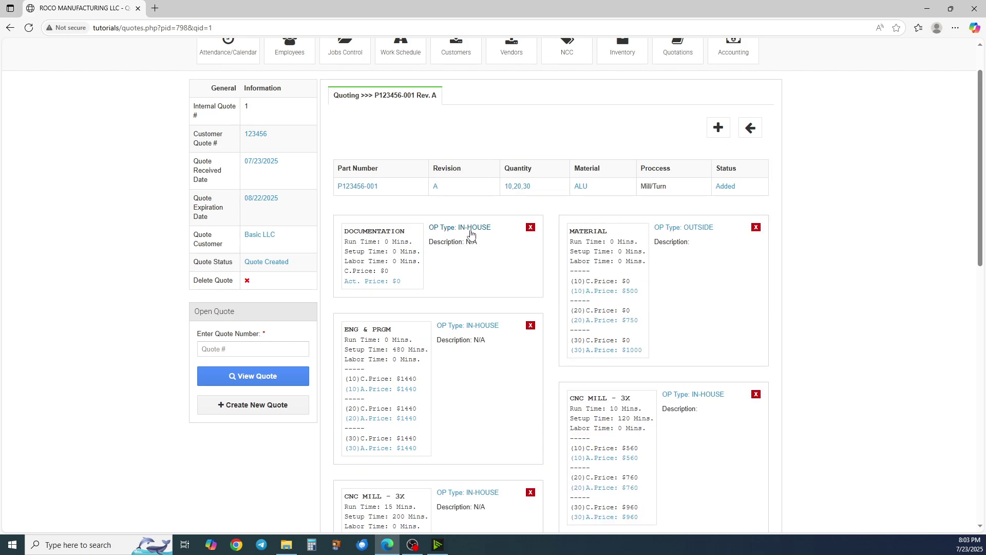
Change the operation name of the part's ANODIZING operation to NEW OPERATION, keep its type OUTSIDE, and save
scroll(568, 282, "down", 15)
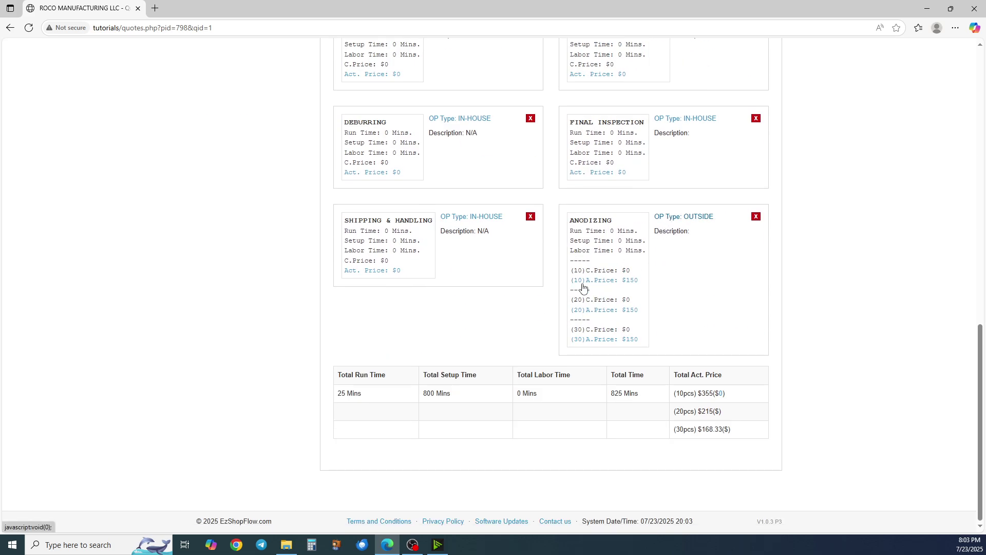
left_click(582, 285)
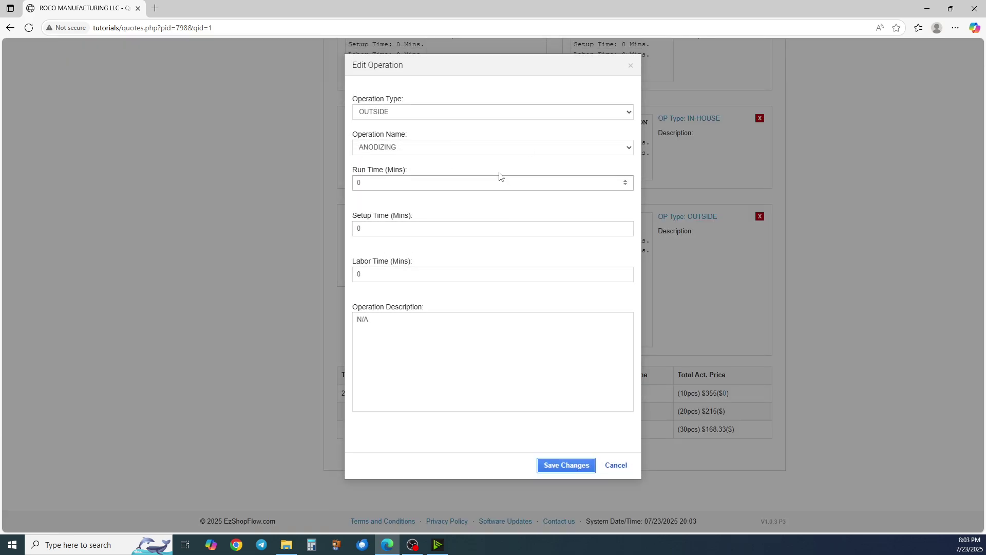
left_click(420, 115)
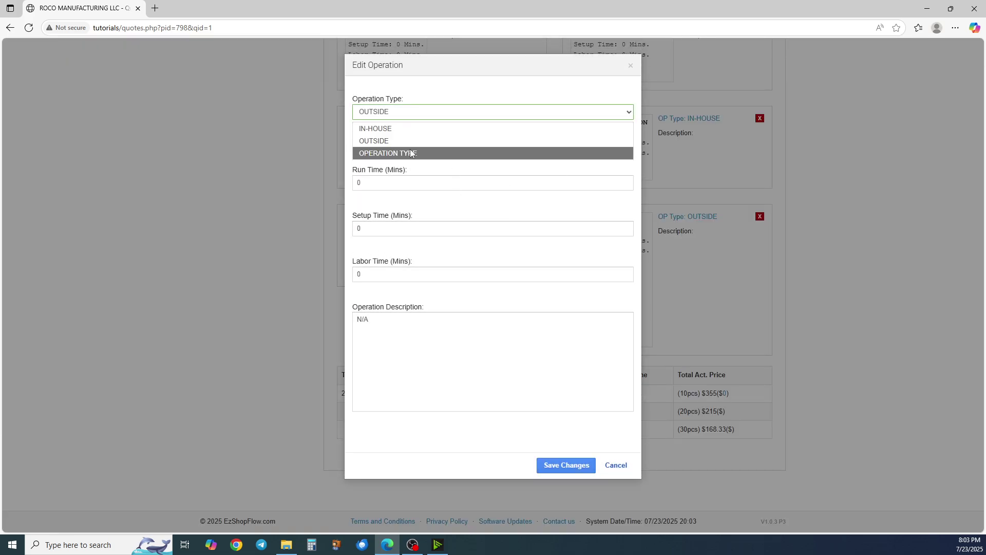
left_click(411, 138)
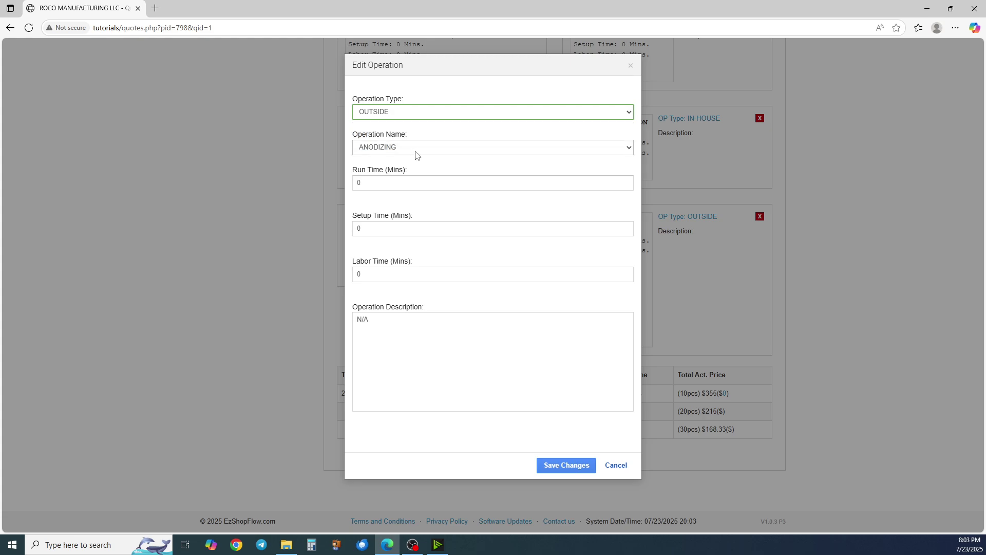
left_click(416, 152)
left_click(407, 378)
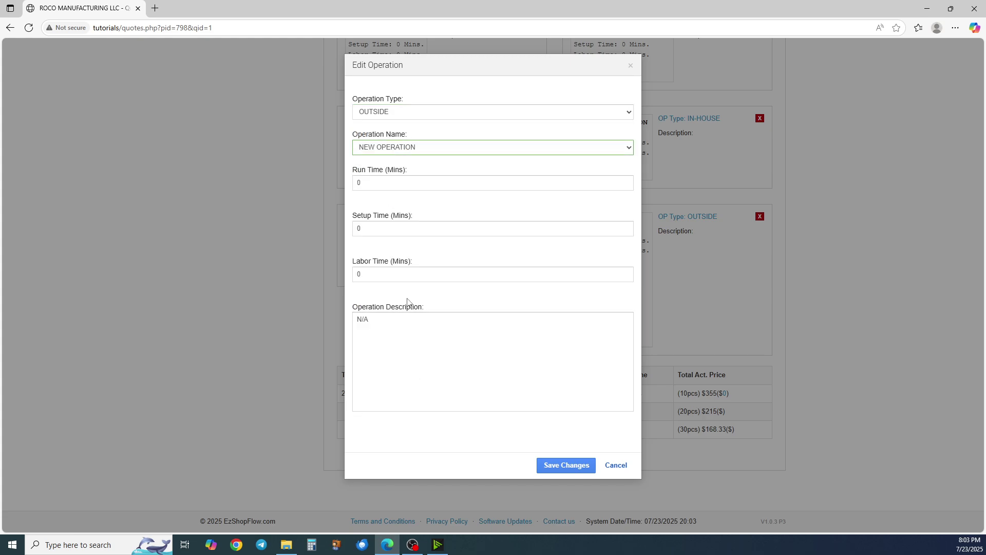
left_click(583, 467)
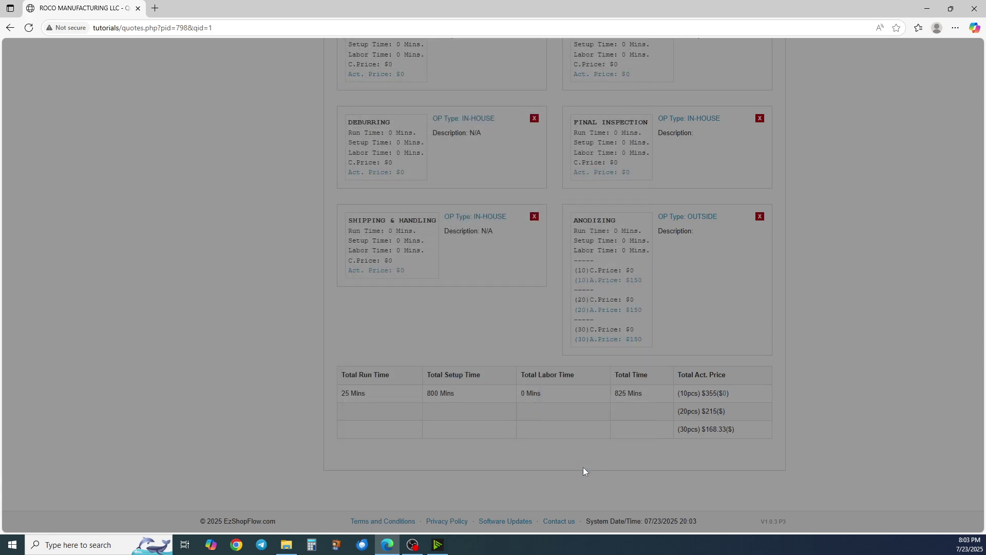
key("Return")
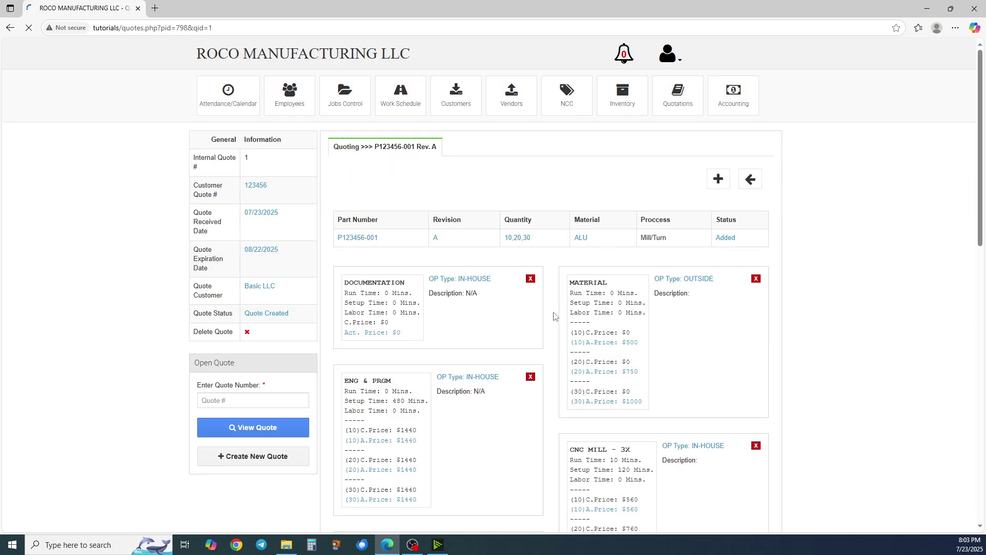
Review the edited operation among the part's operations and the total actual price for each quantity
scroll(659, 369, "down", 7)
scroll(652, 360, "down", 5)
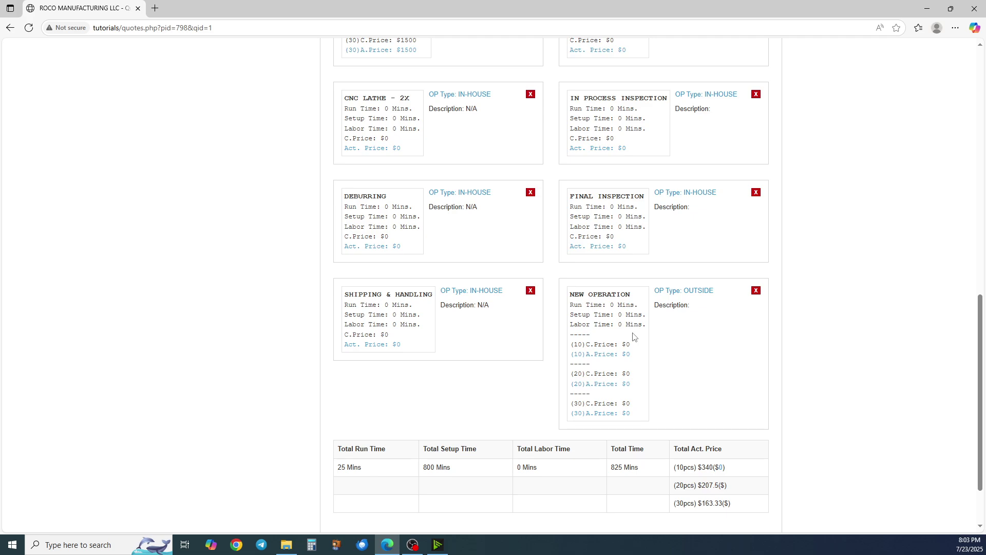
scroll(637, 319, "down", 3)
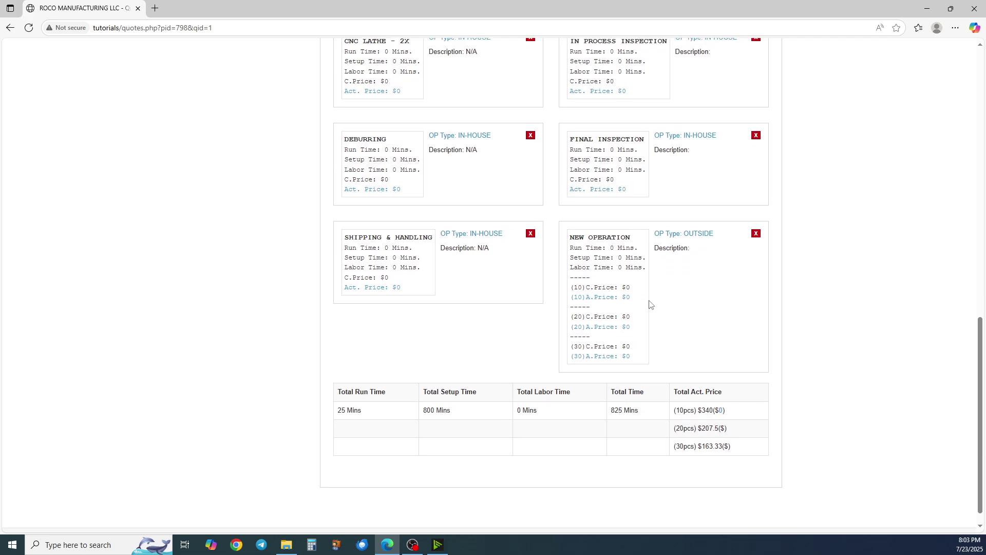
scroll(473, 321, "up", 15)
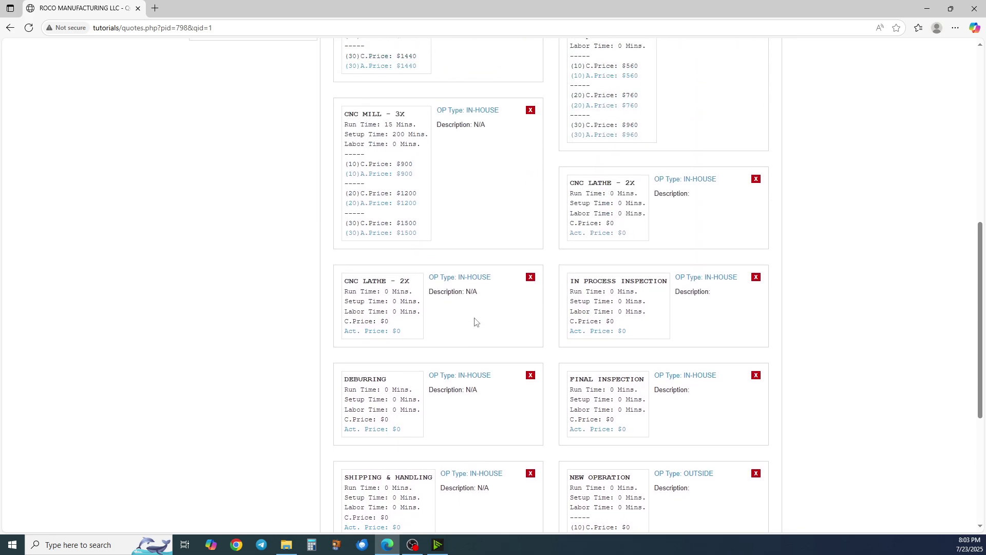
scroll(565, 267, "down", 15)
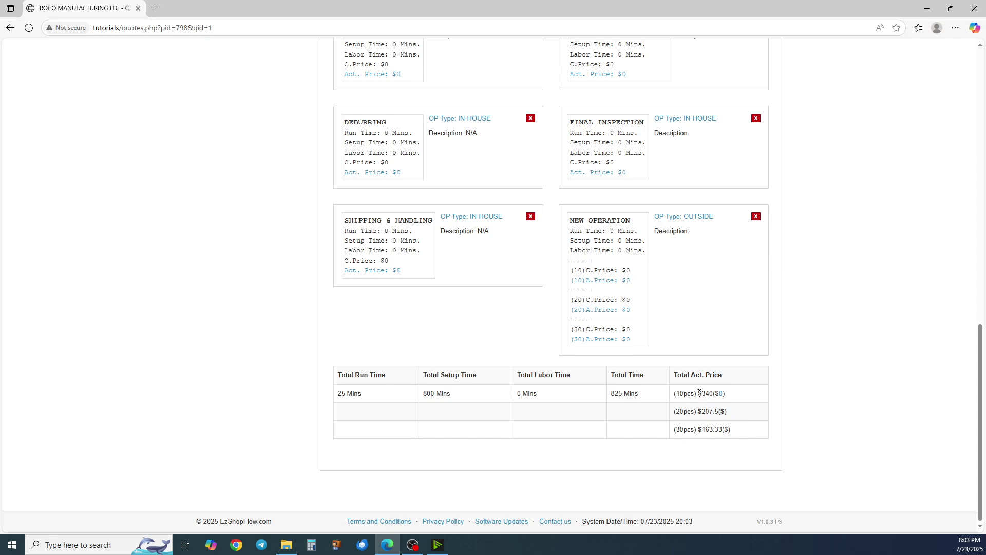
left_click_drag(699, 397, 724, 435)
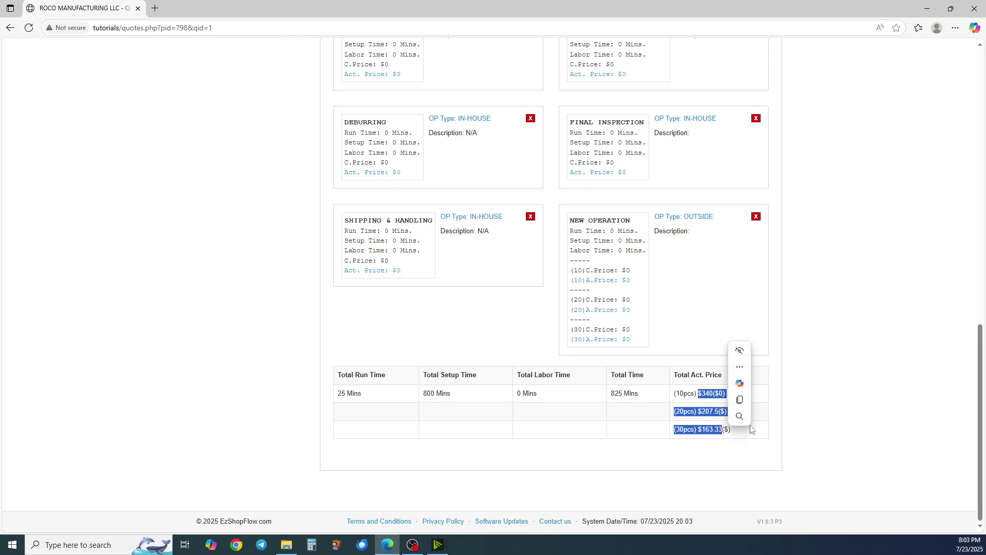
left_click(805, 422)
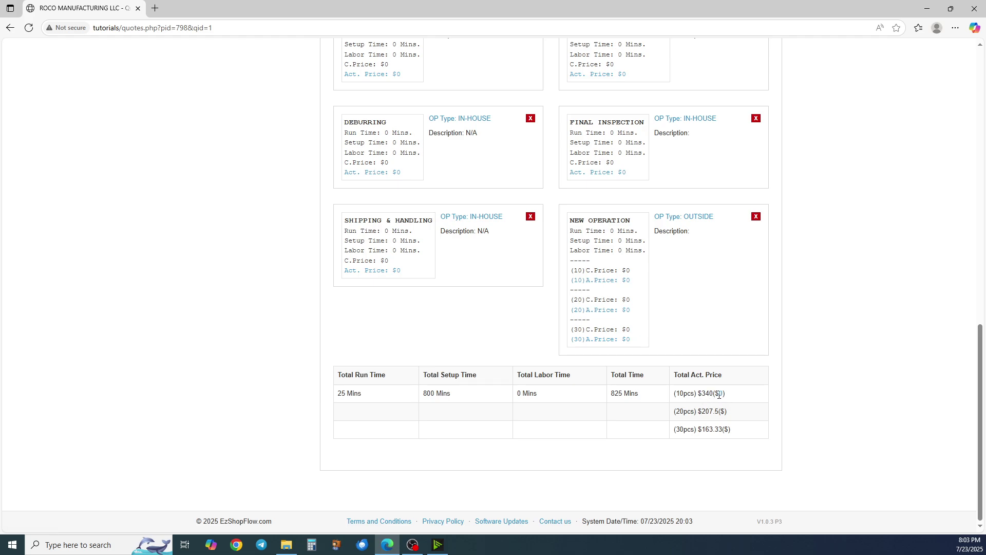
Set the part's total actual price to $340 for 10 pieces, $207.50 for 20 and $163.33 for 30
left_click(719, 393)
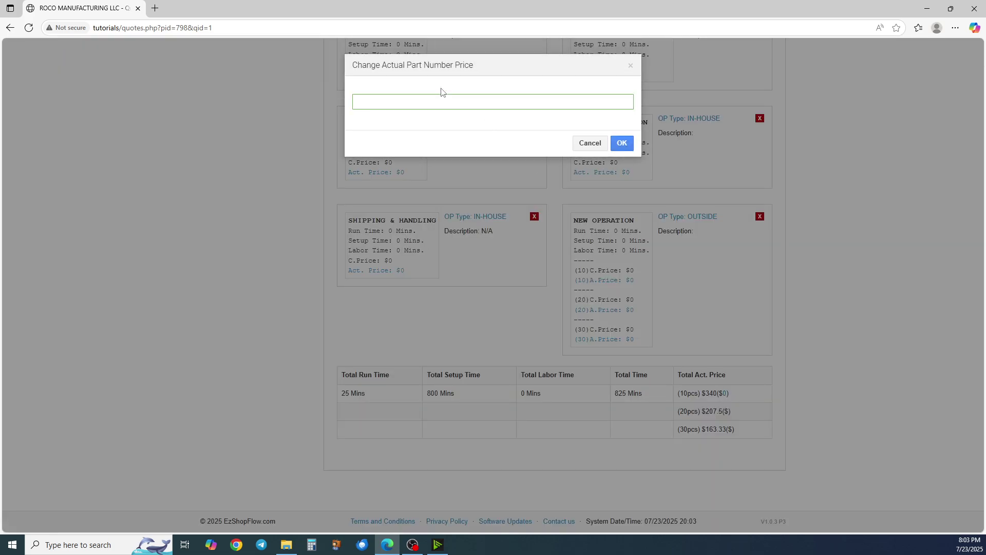
key("Return")
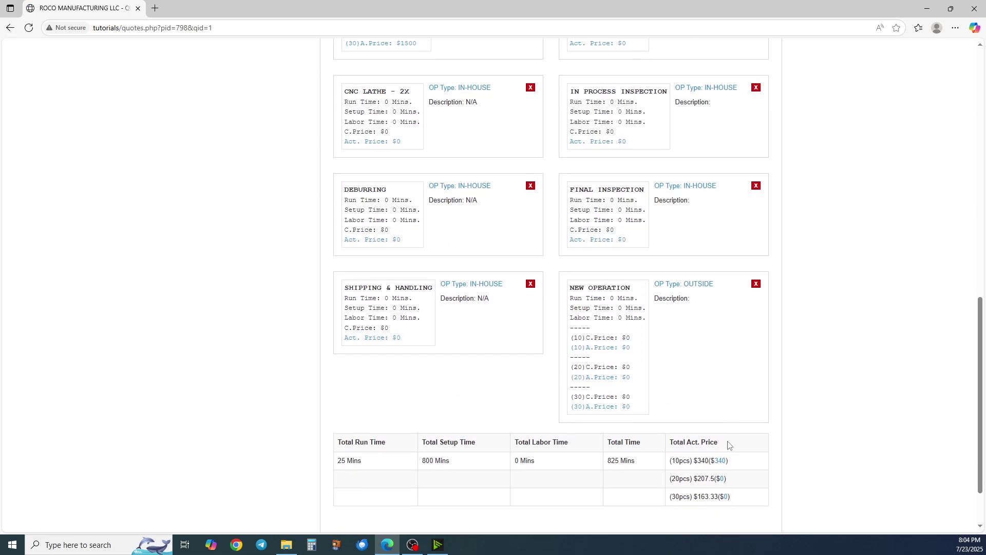
left_click(721, 434)
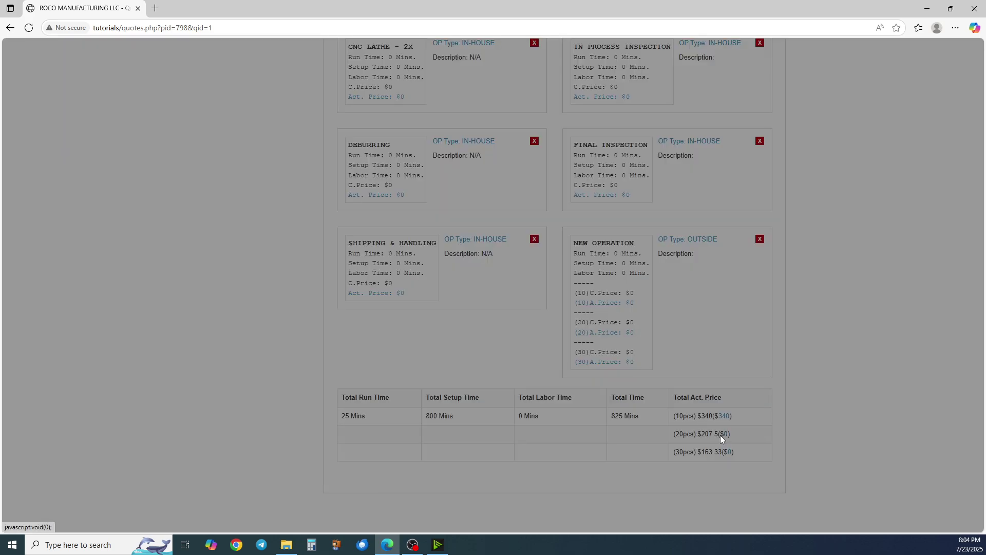
key("Return")
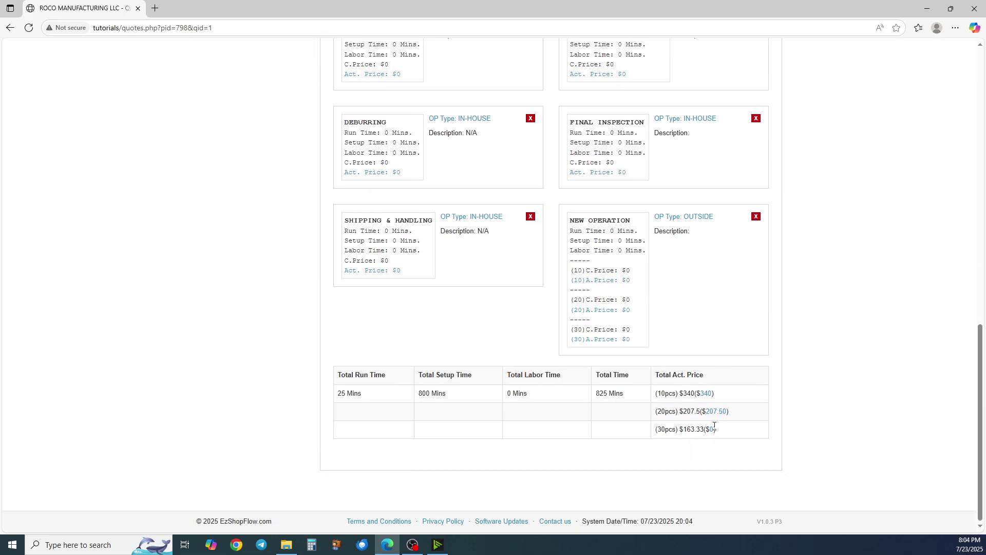
left_click(713, 429)
type("163.")
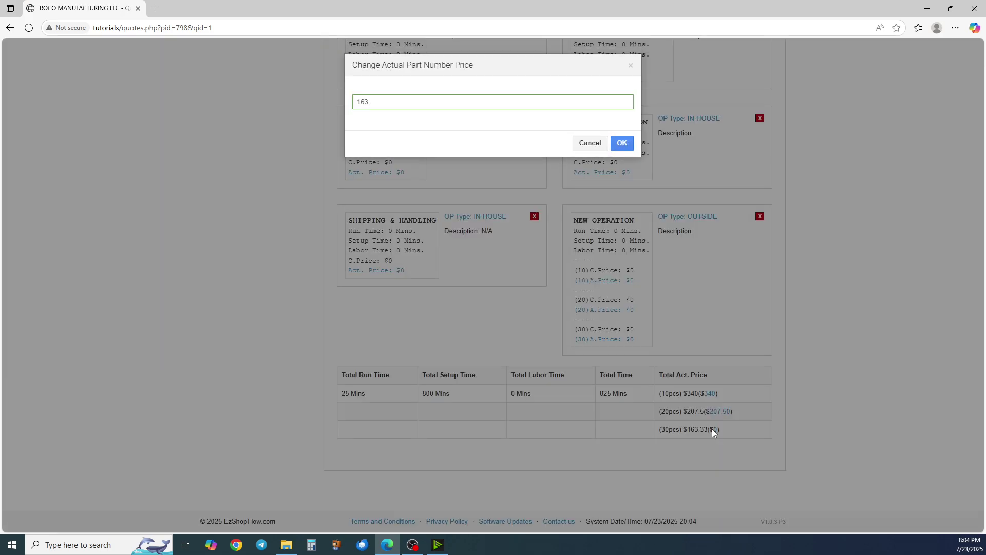
type("33")
key("Return")
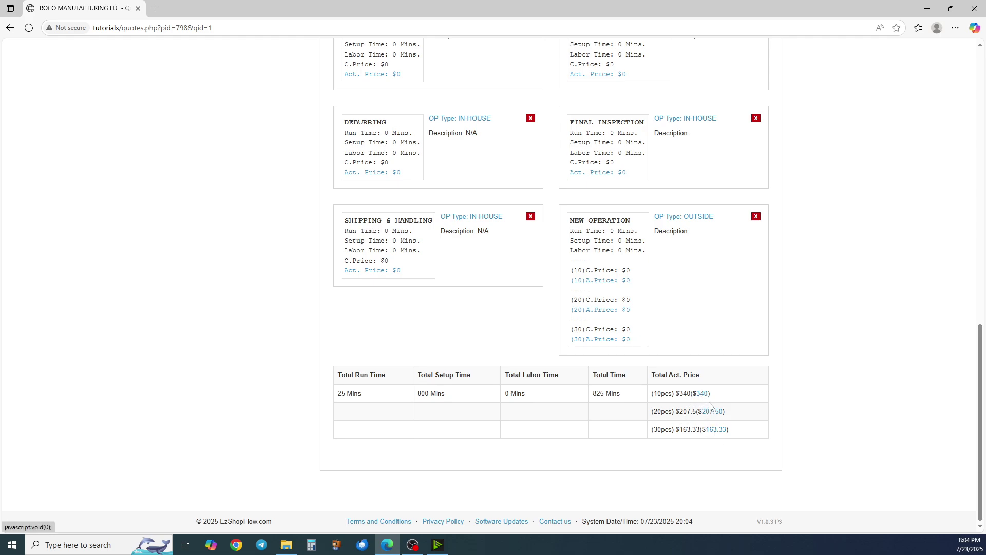
In the quote's settings, set the hourly run rate to 90 and setup rate to 120, save, and return to the quoted parts
scroll(654, 350, "up", 8)
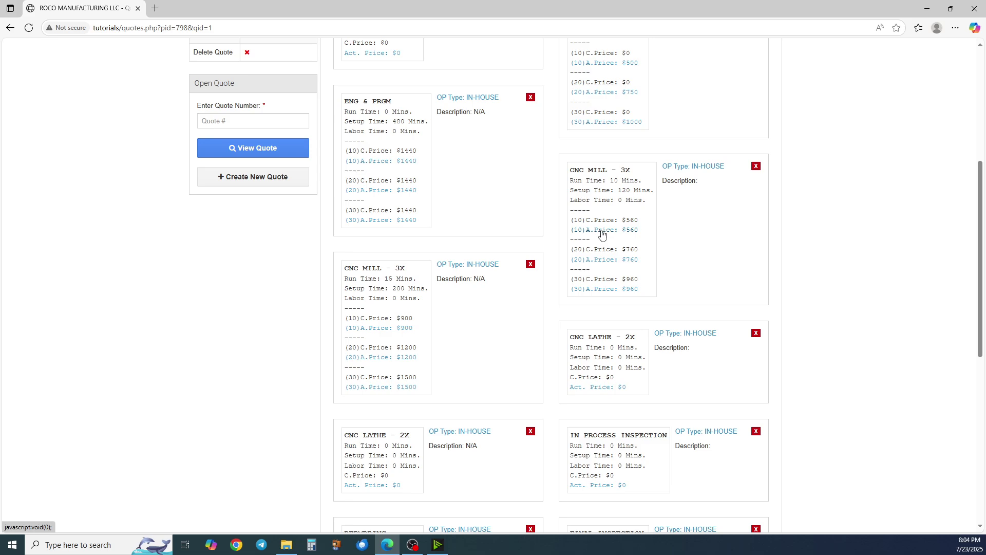
scroll(608, 231, "up", 6)
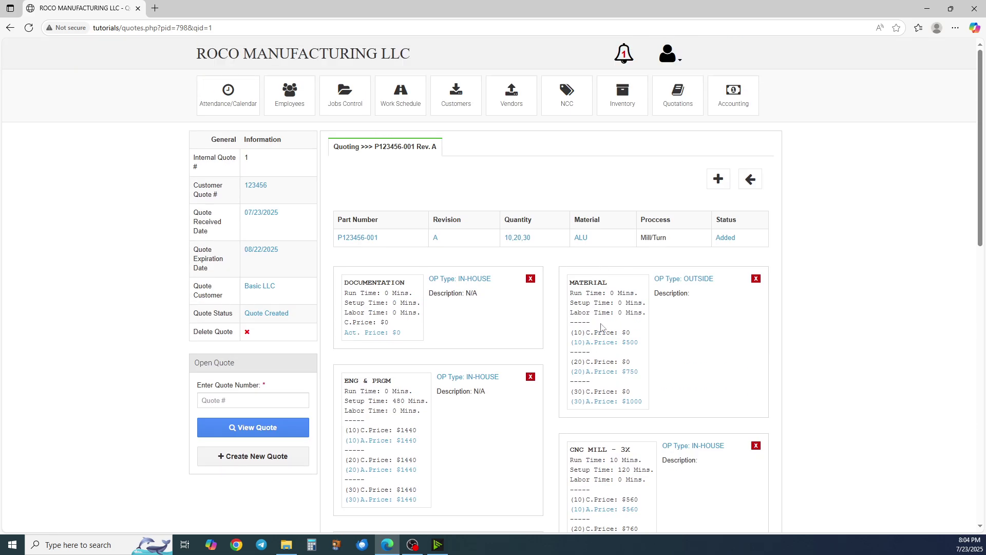
scroll(596, 287, "down", 5)
scroll(641, 208, "up", 4)
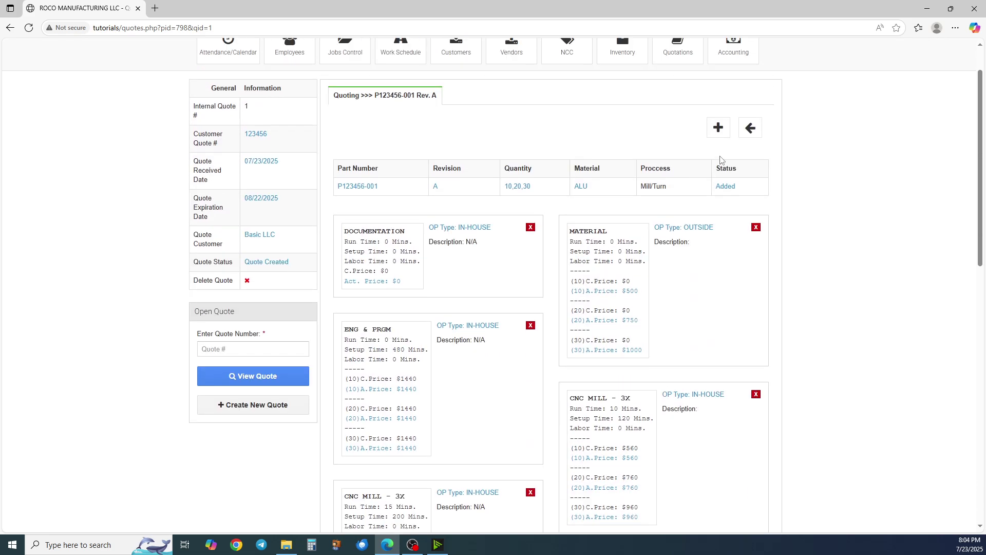
left_click(751, 128)
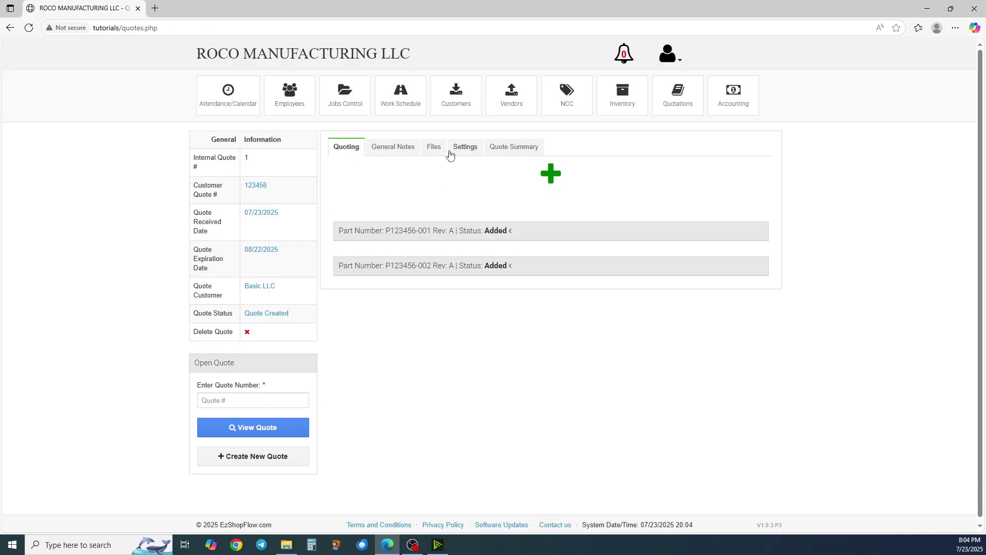
left_click(451, 152)
left_click(388, 201)
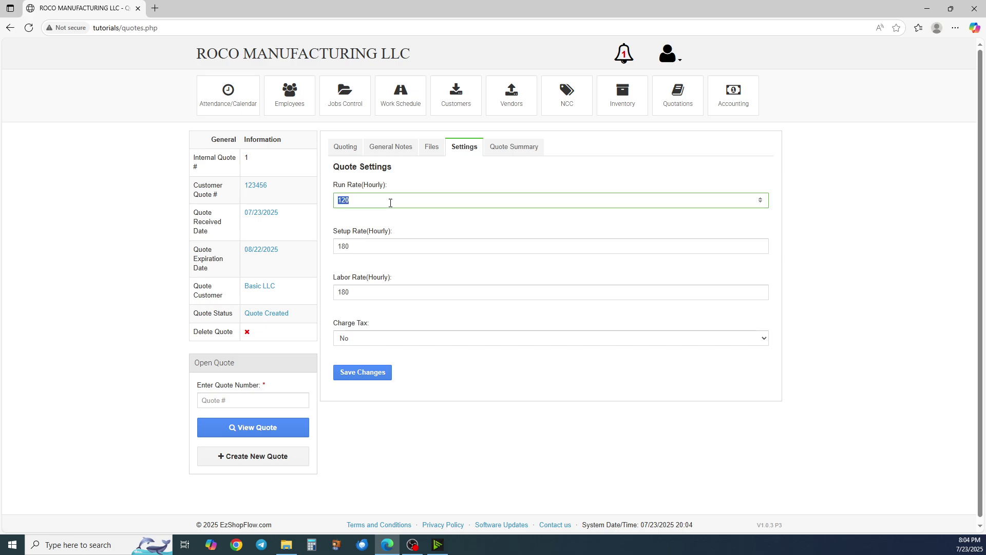
type("90")
left_click(375, 250)
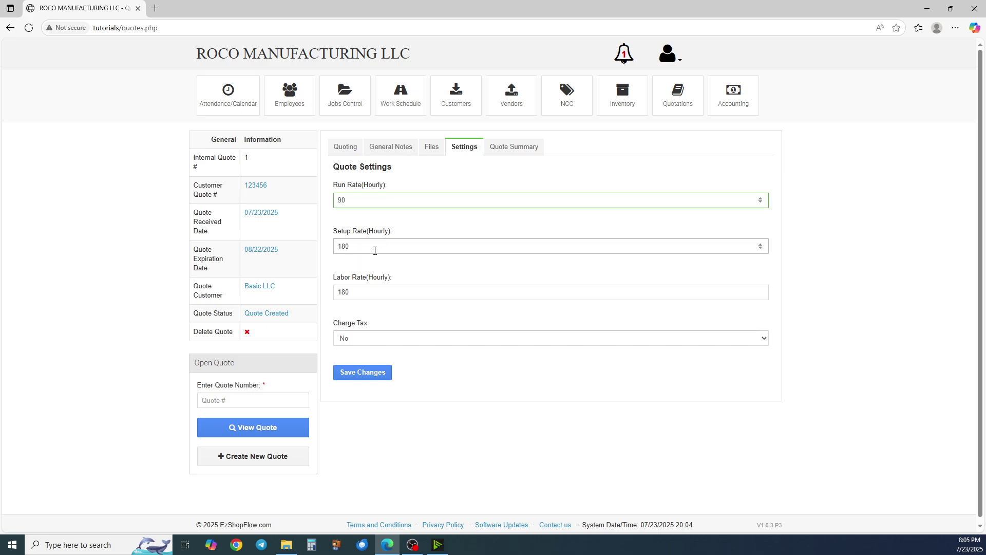
double_click(375, 250)
type("1")
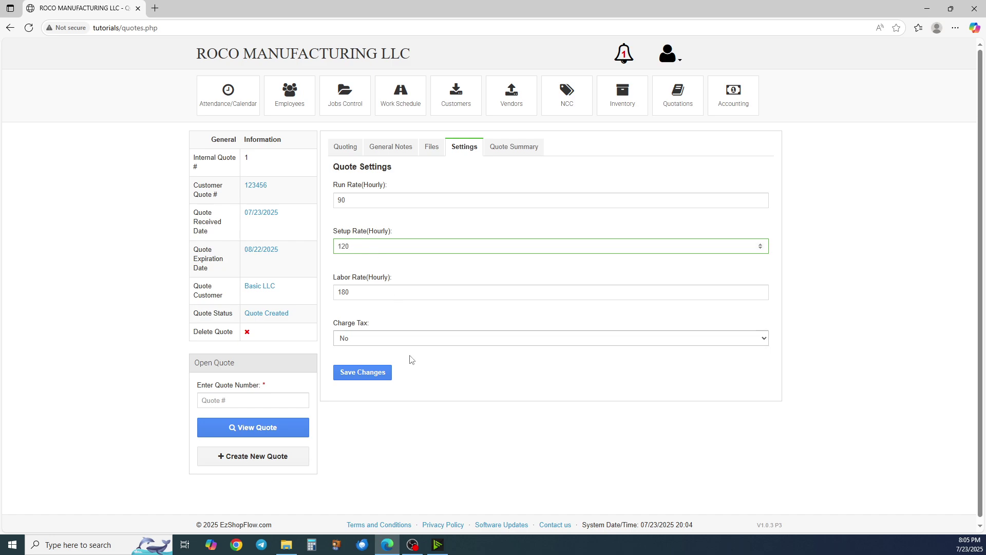
left_click(362, 372)
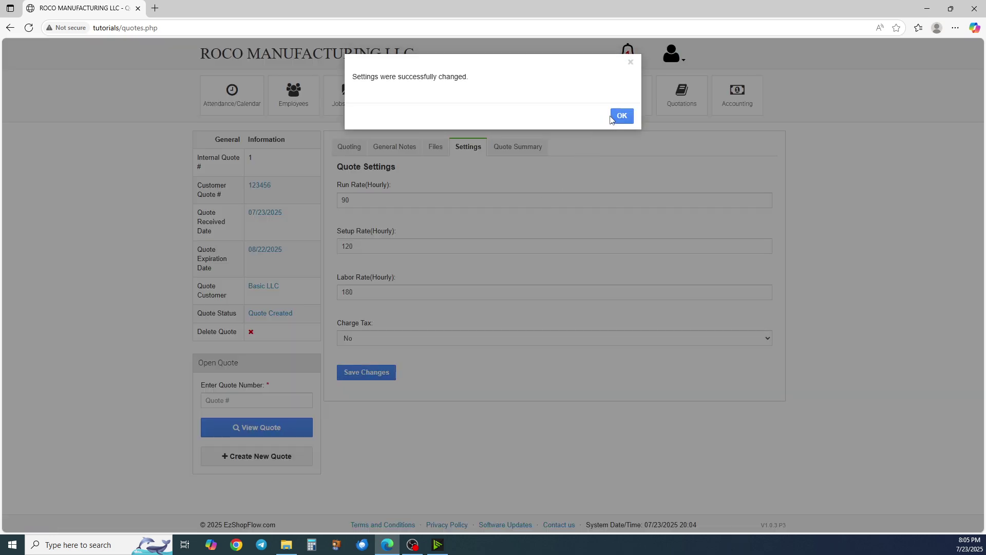
left_click(619, 119)
left_click(347, 144)
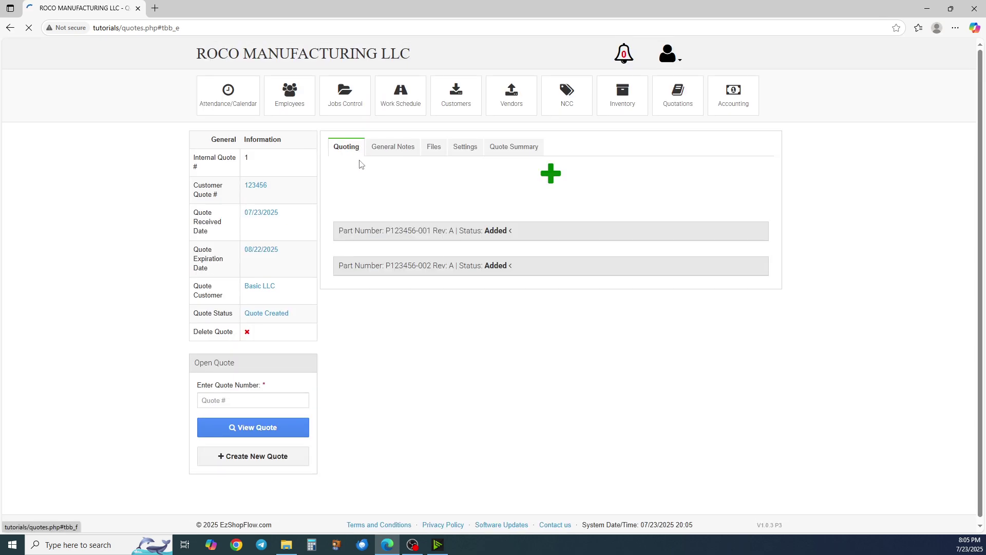
Open part P123456-001 and re-save its CNC MILL - 3X operation with the 120-minute setup time to apply the quote's new hourly rates
left_click(349, 145)
left_click(363, 226)
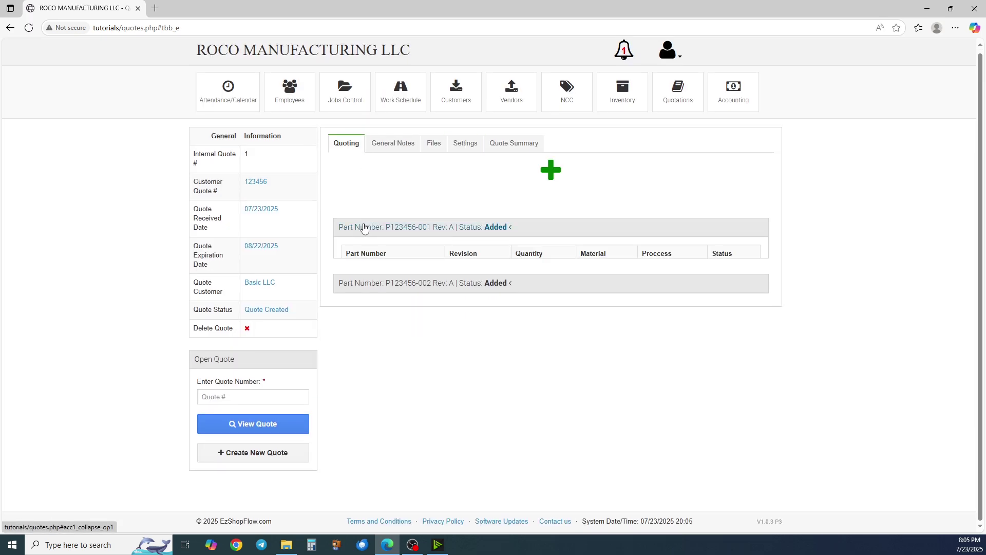
left_click(369, 279)
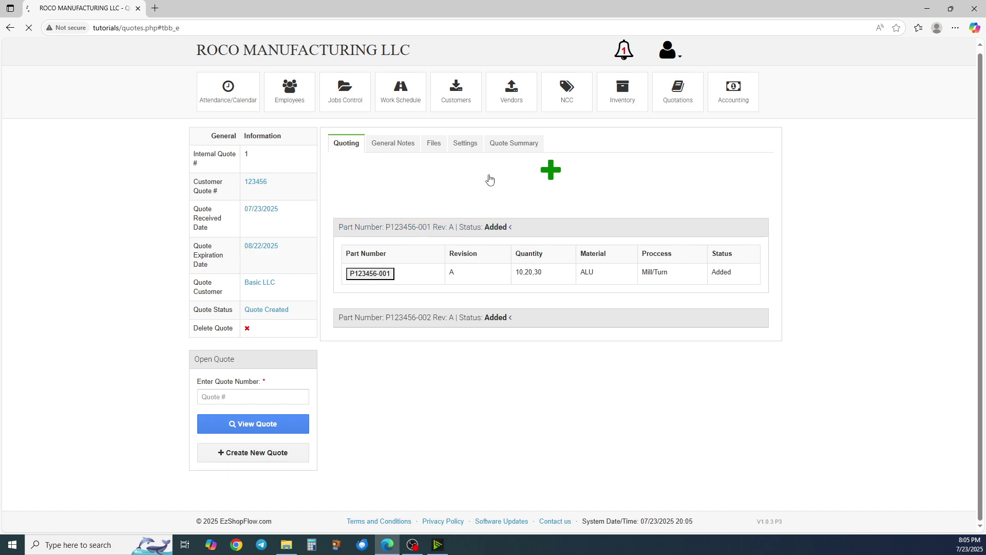
scroll(678, 272, "down", 4)
scroll(666, 284, "up", 1)
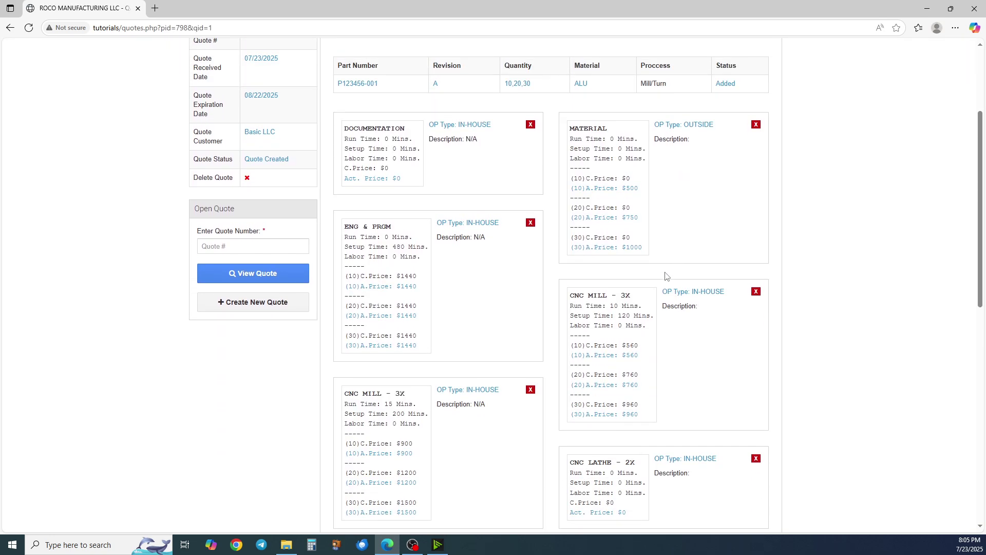
scroll(666, 284, "down", 1)
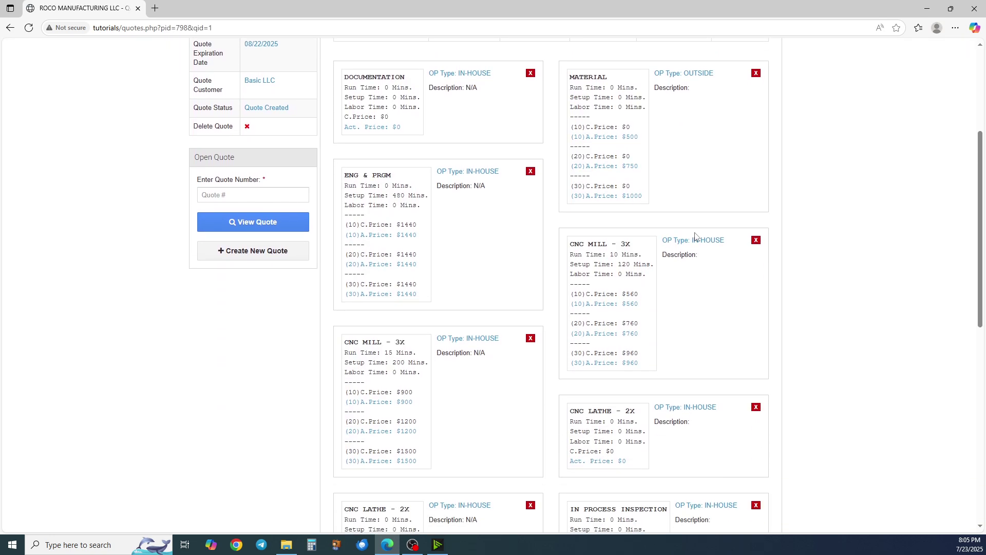
left_click(634, 276)
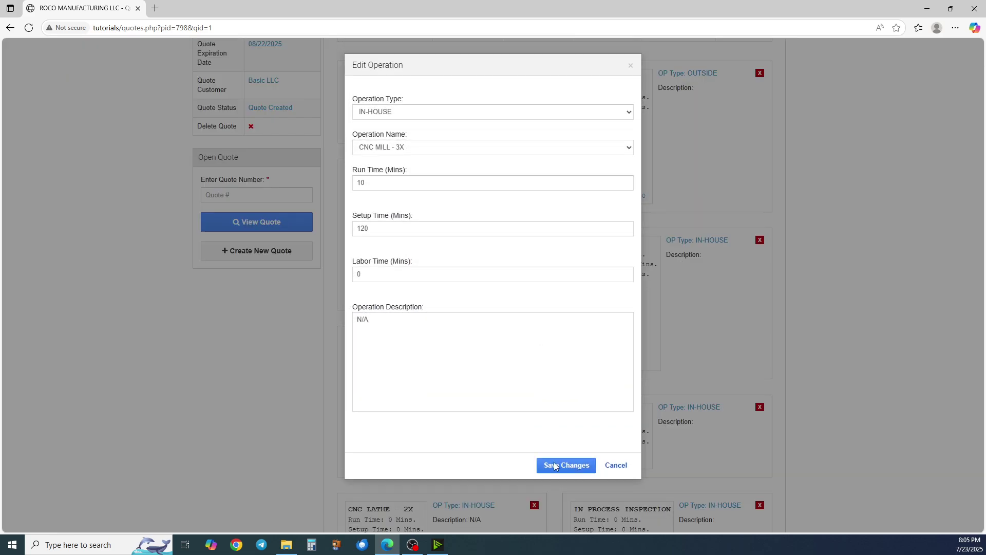
left_click(554, 464)
left_click(622, 119)
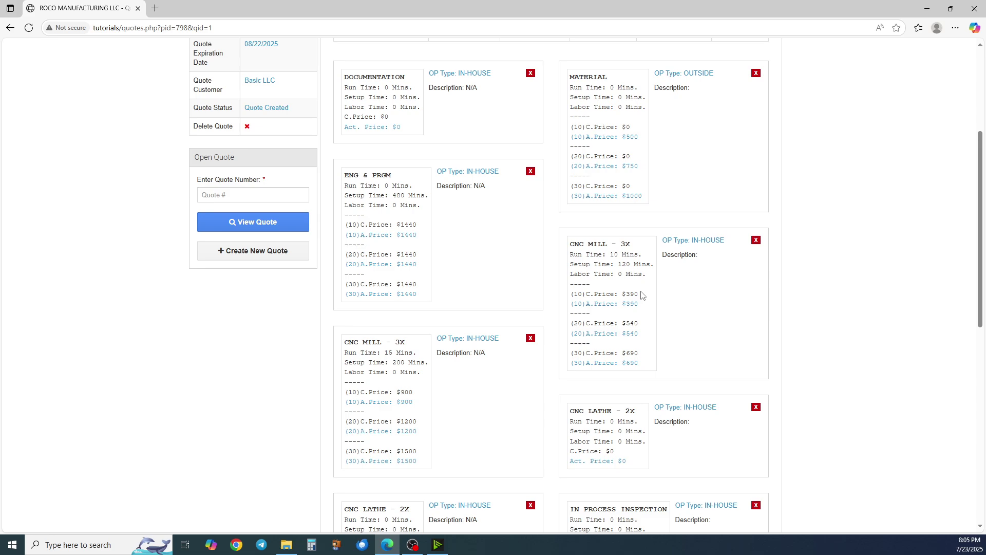
Re-save the ENG & PRGM operation of part P123456-001 without edits to recalculate its prices at the new rates
scroll(639, 306, "down", 1)
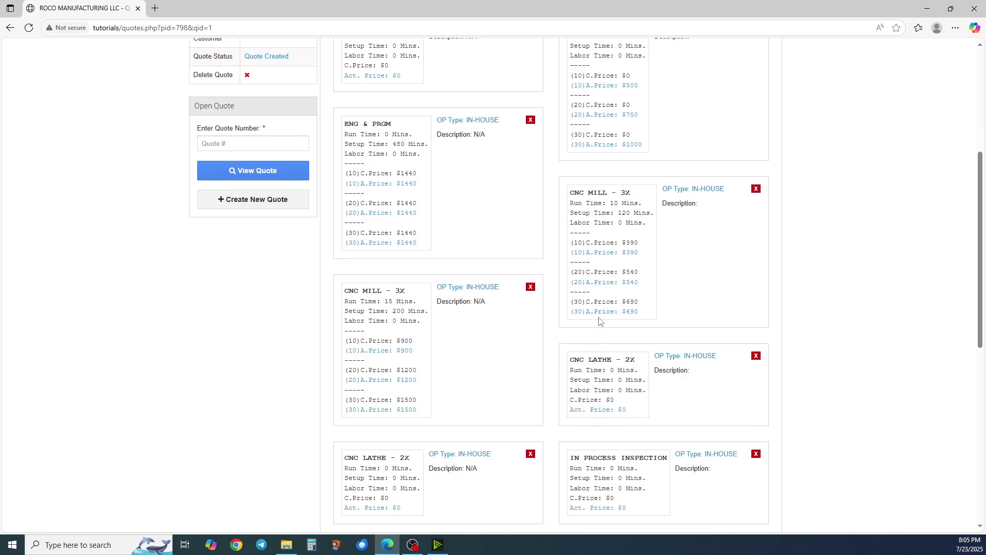
scroll(531, 301, "up", 1)
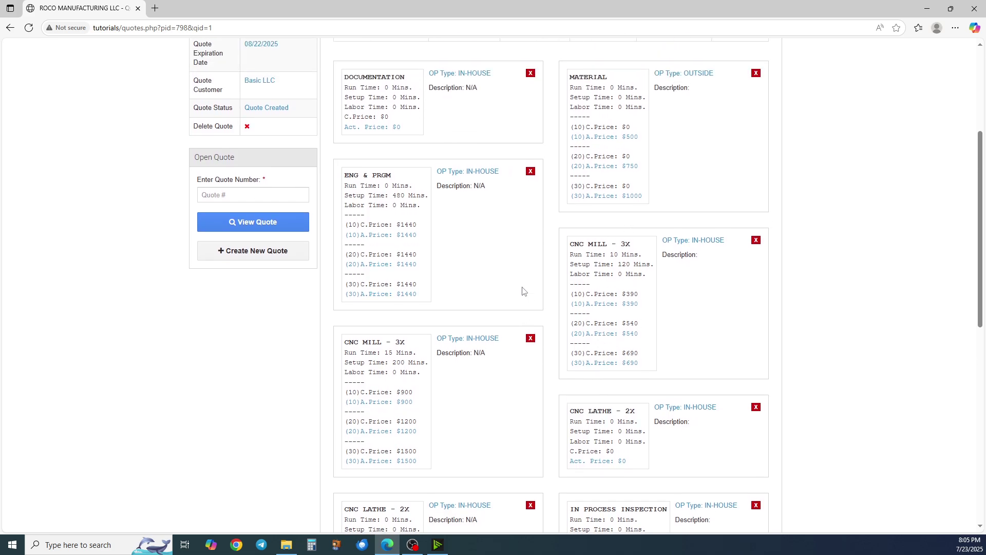
left_click(478, 173)
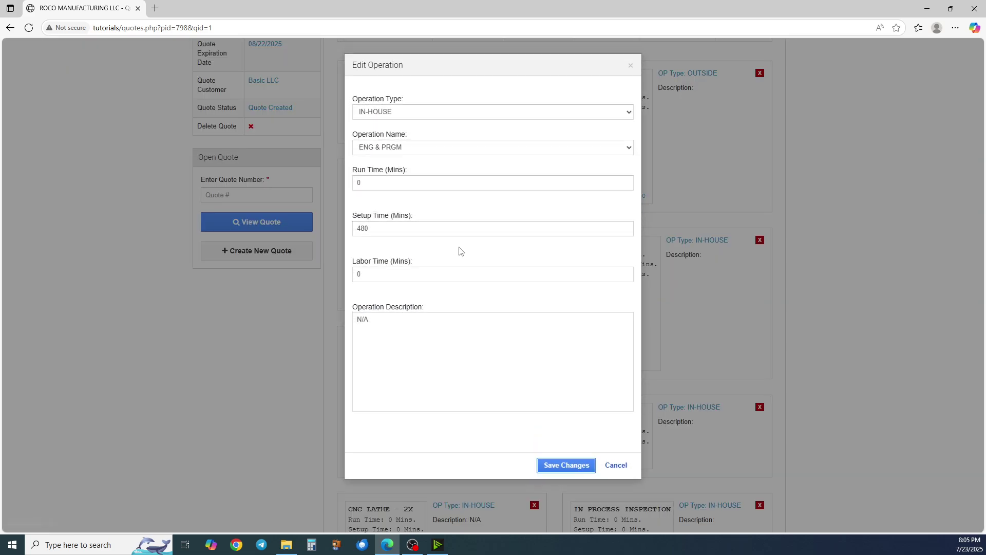
left_click(559, 465)
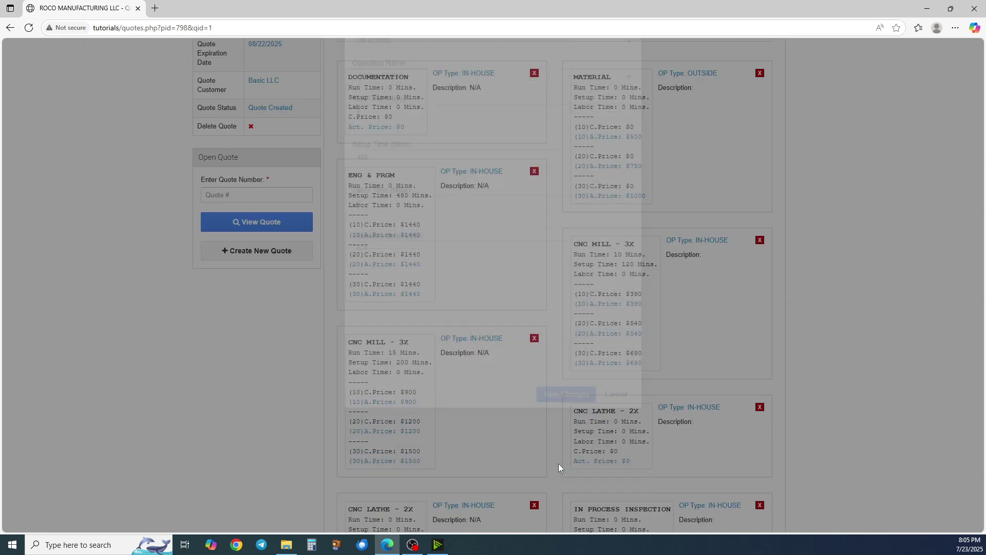
key("Return")
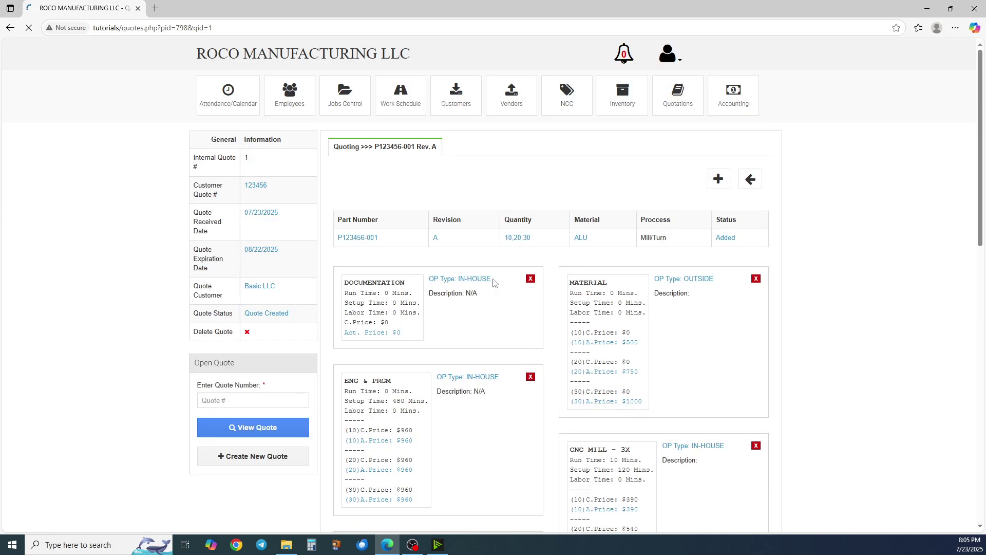
Review the recalculated operation prices and total actual price per quantity of P123456-001, and return to the quoted parts
scroll(488, 283, "down", 6)
scroll(471, 277, "down", 7)
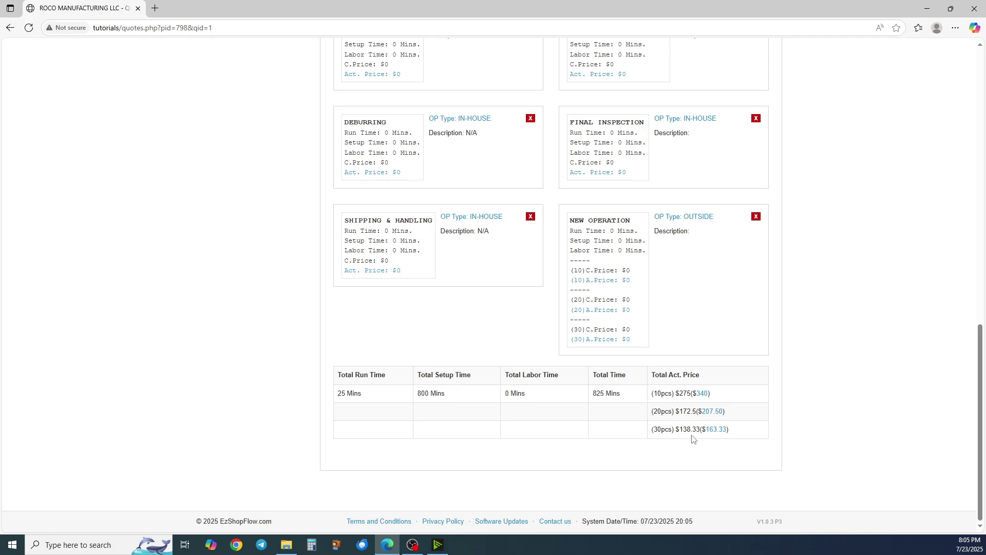
scroll(694, 403, "up", 13)
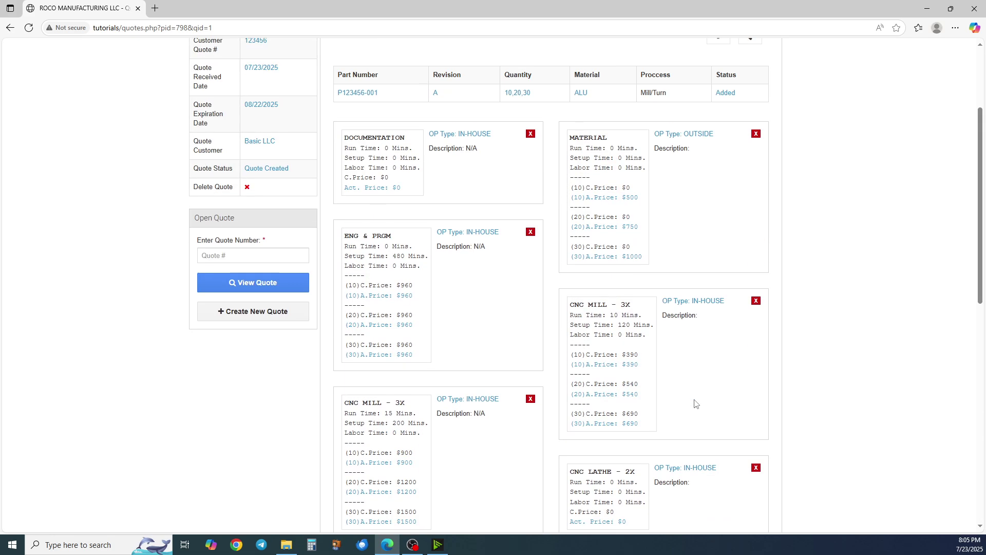
left_click(740, 185)
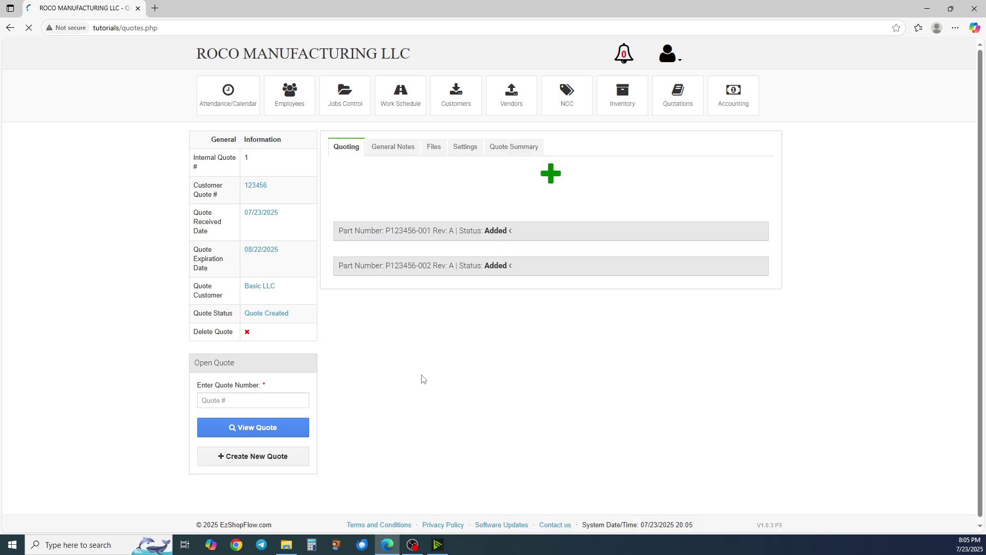
Open part P123456-002, set its total actual price to $150, and return to the quoted parts
left_click(403, 266)
left_click(380, 312)
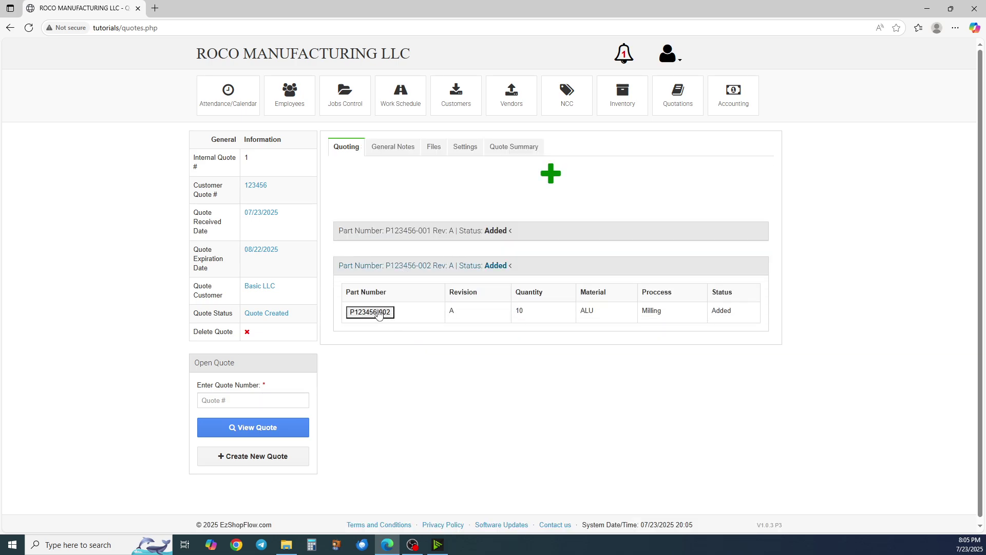
scroll(581, 243, "down", 4)
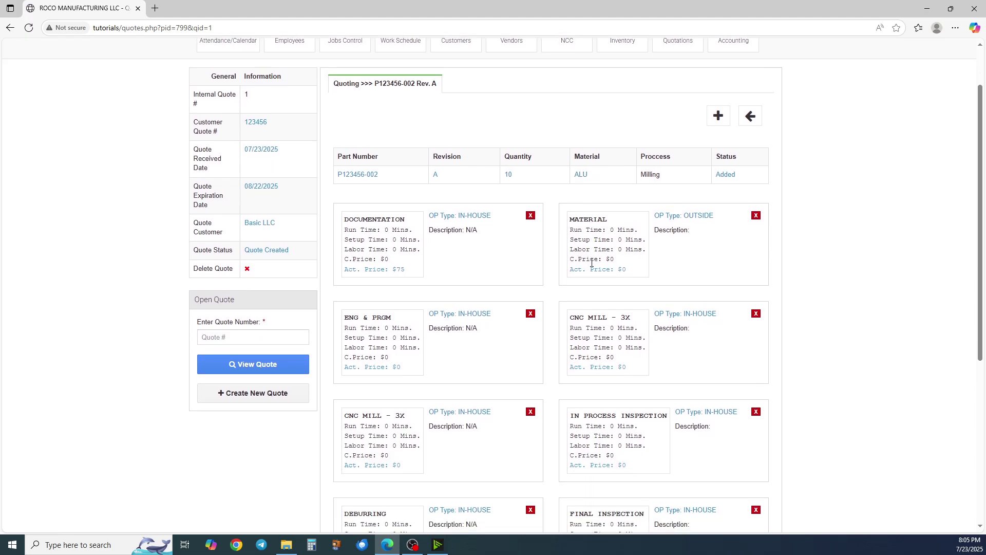
scroll(710, 265, "up", 4)
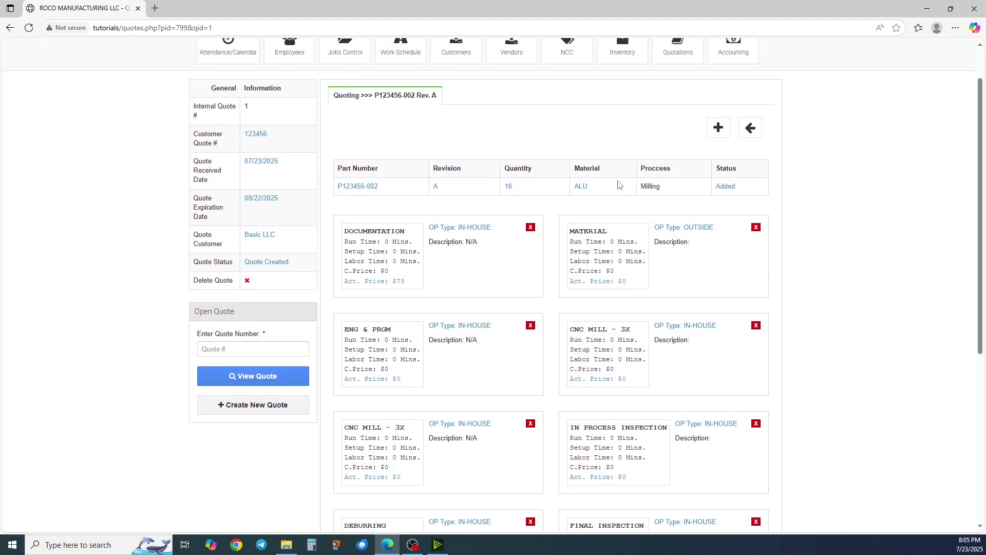
scroll(569, 288, "down", 7)
scroll(586, 335, "up", 2)
scroll(586, 335, "up", 3)
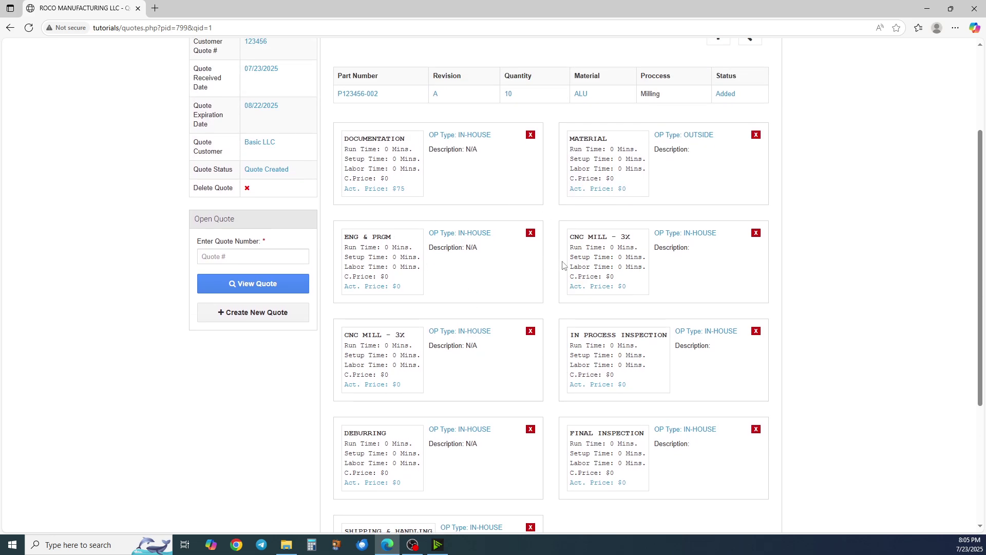
scroll(651, 251, "down", 5)
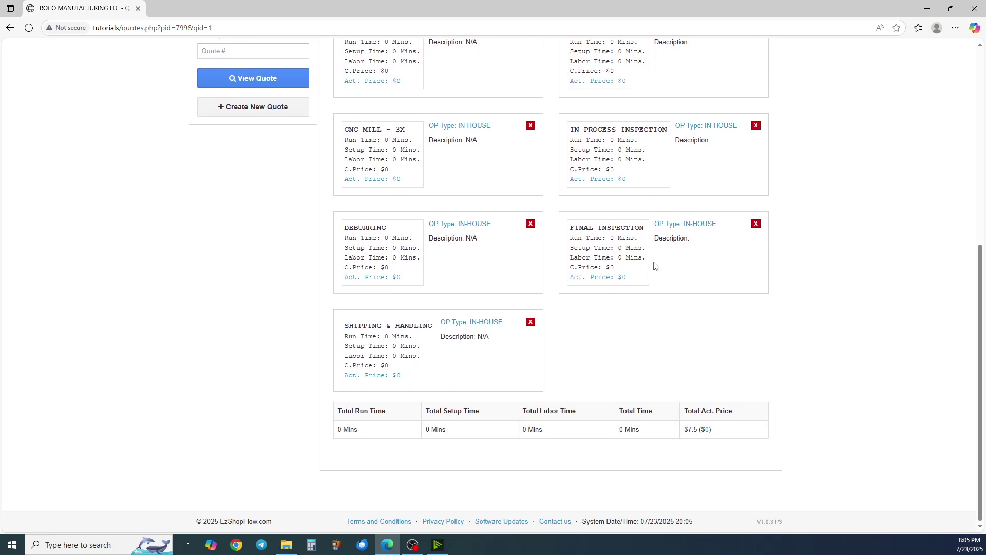
left_click(706, 429)
type("125")
key("Return")
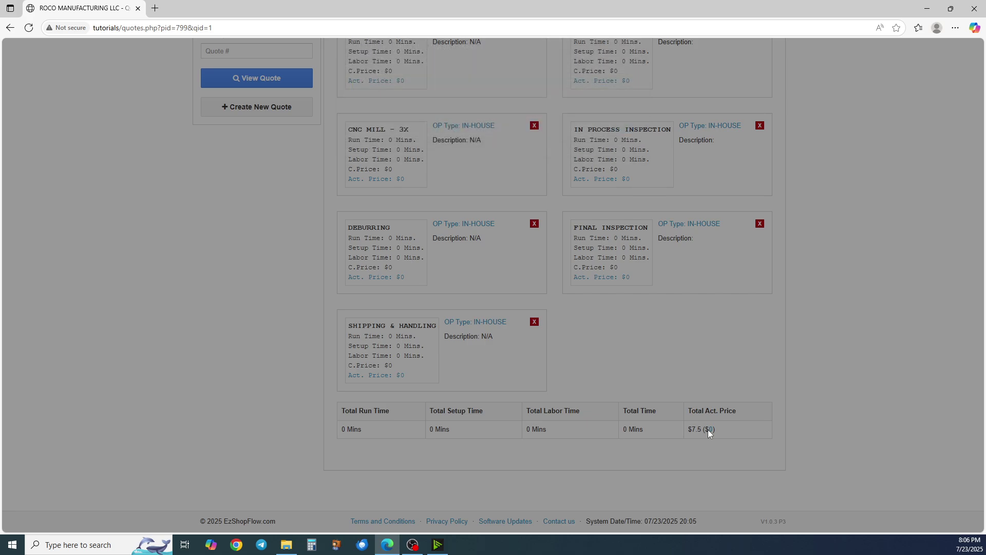
scroll(550, 341, "down", 8)
scroll(563, 318, "up", 3)
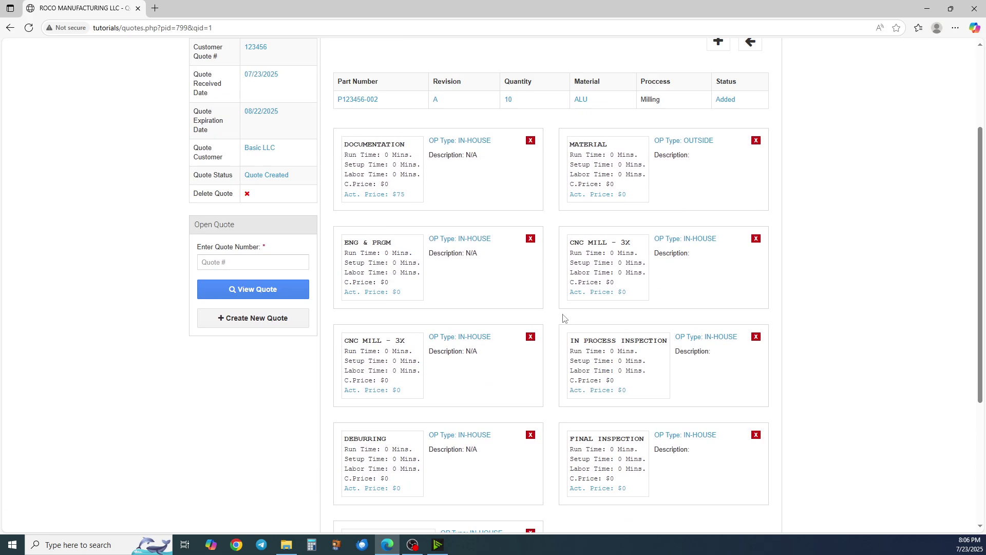
scroll(563, 318, "up", 3)
left_click(750, 177)
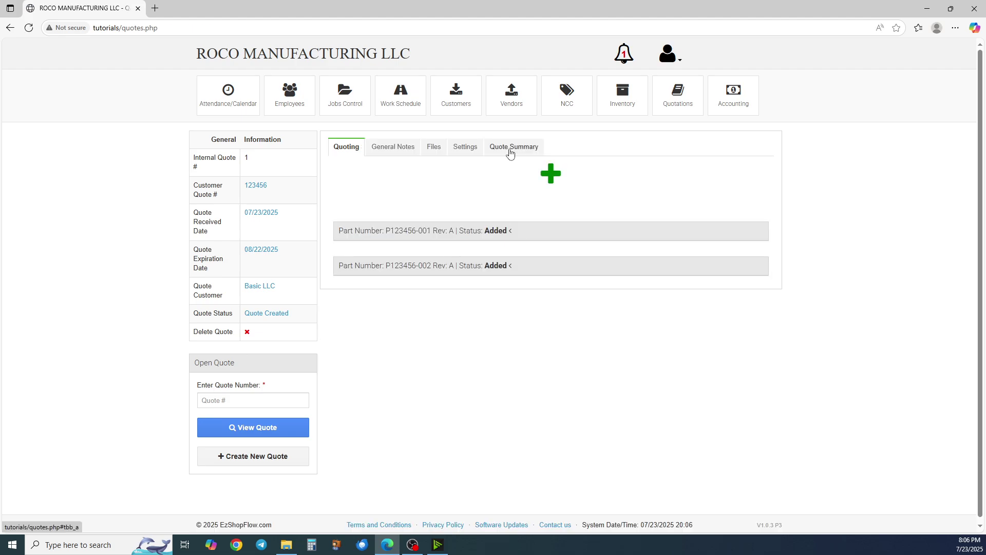
Reopen part P123456-002, compare its operation prices with the total actual price, and return to the quoted parts
left_click(427, 271)
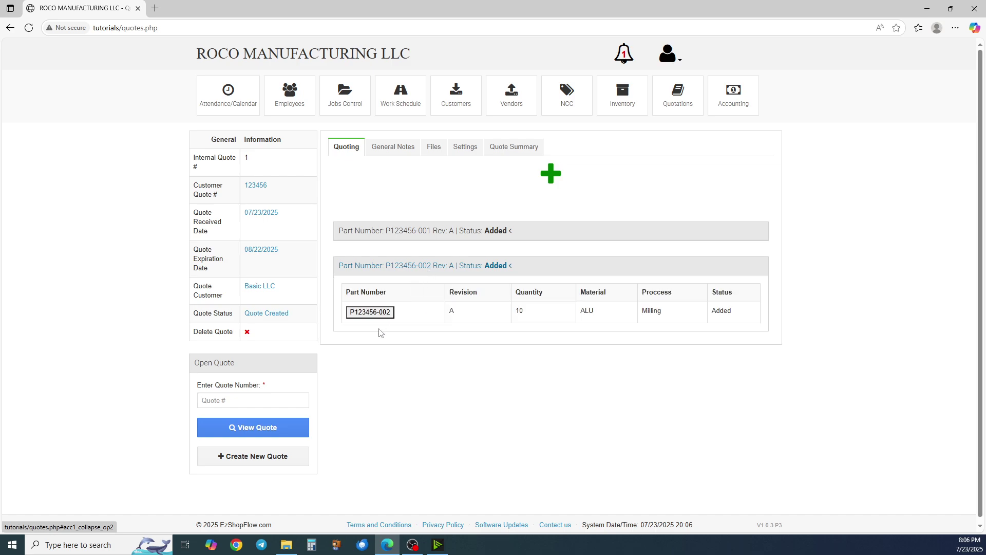
left_click(387, 318)
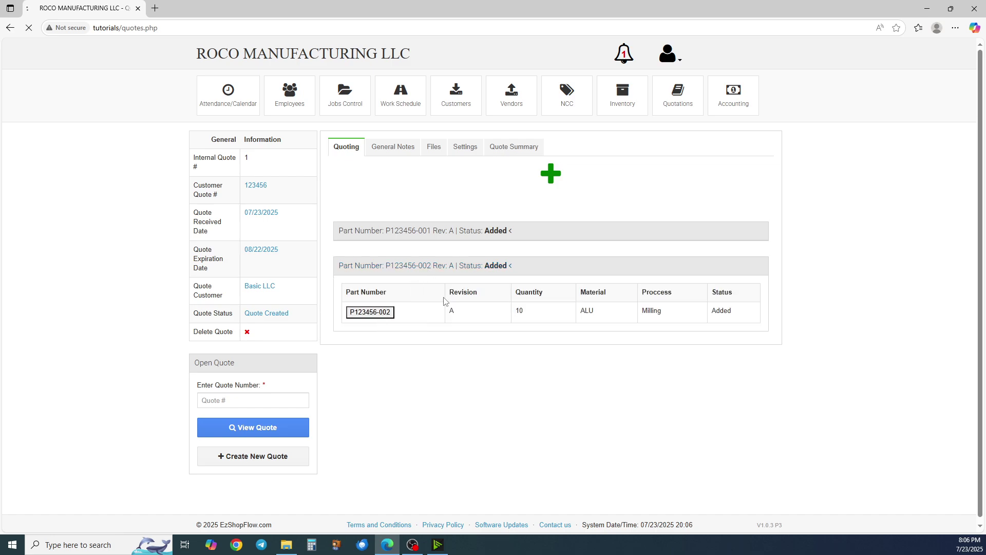
scroll(564, 298, "down", 5)
scroll(564, 307, "up", 1)
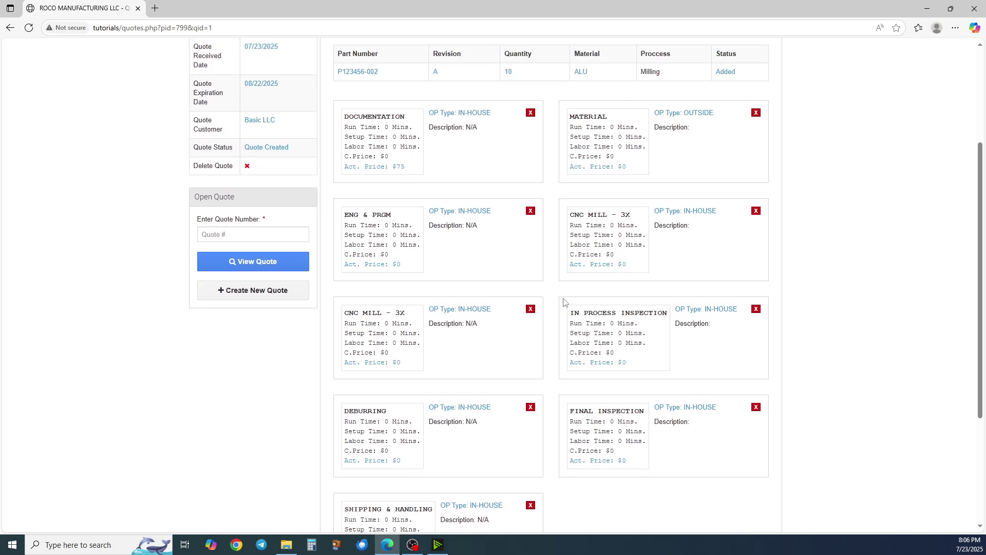
scroll(579, 253, "down", 4)
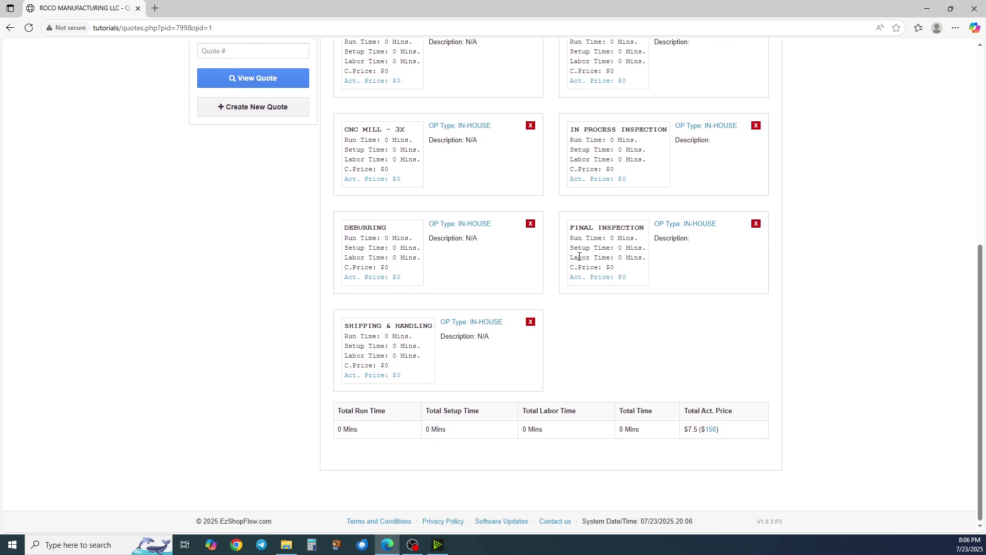
scroll(601, 287, "up", 4)
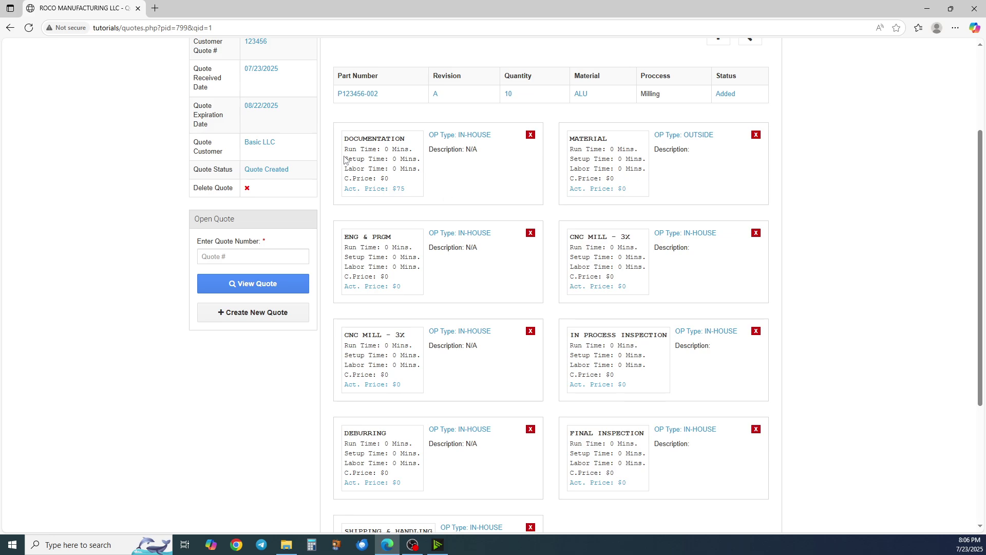
scroll(562, 286, "down", 3)
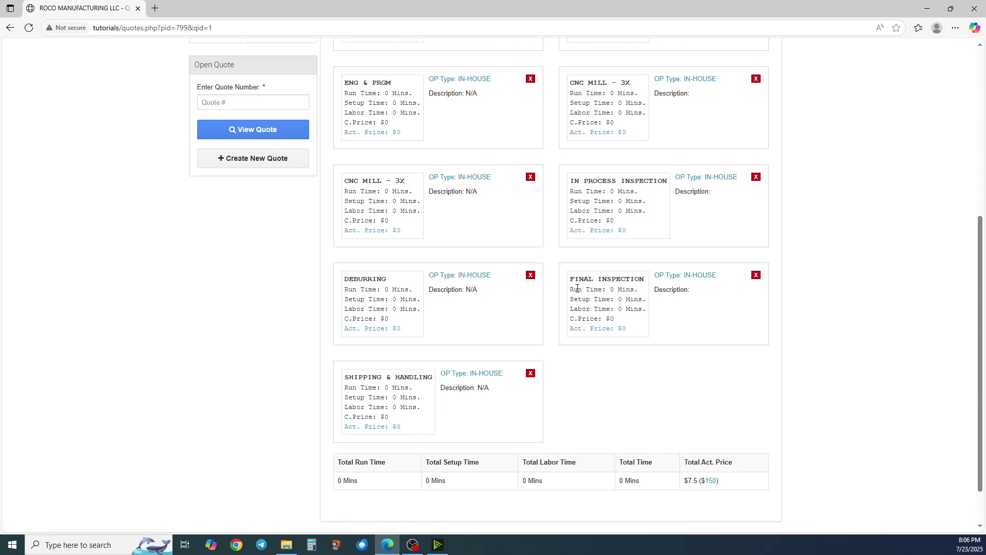
scroll(577, 288, "down", 1)
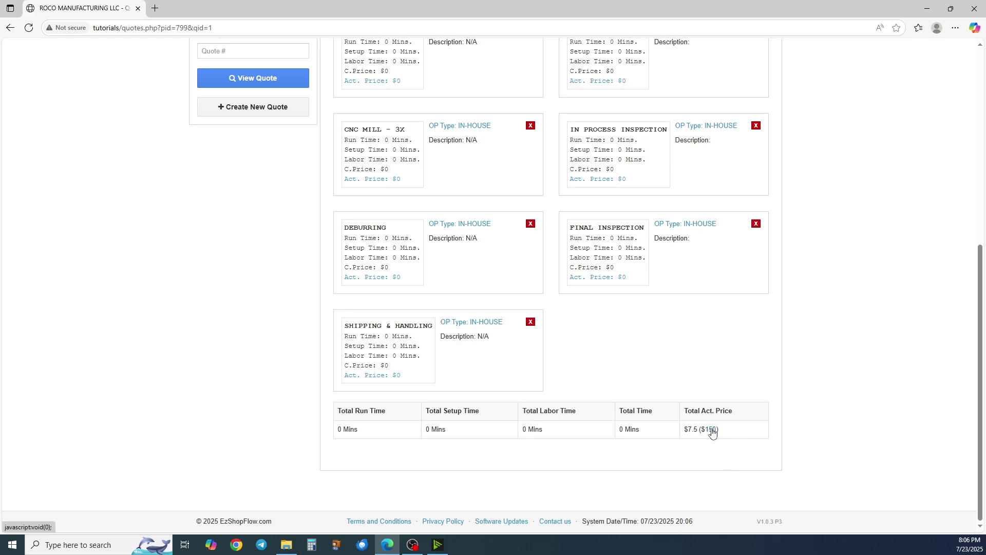
scroll(658, 375, "up", 7)
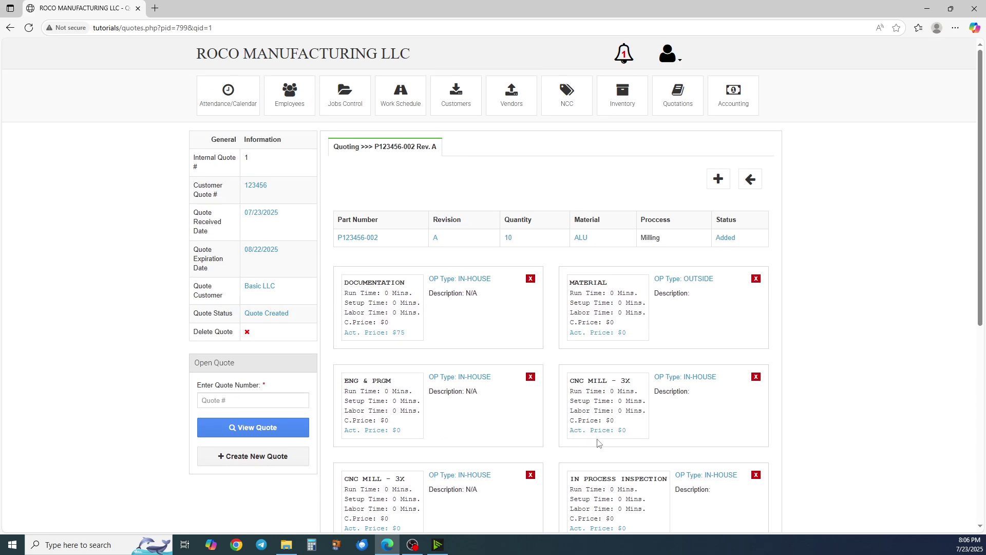
left_click(751, 180)
Open the quote summary, examine the print preview of the customer quote, and cancel printing
left_click(512, 146)
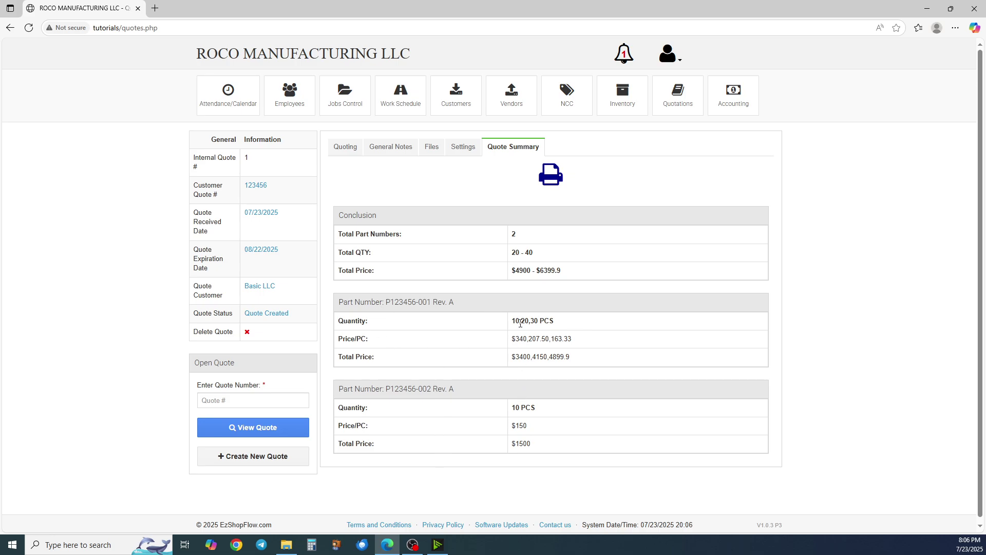
left_click(549, 178)
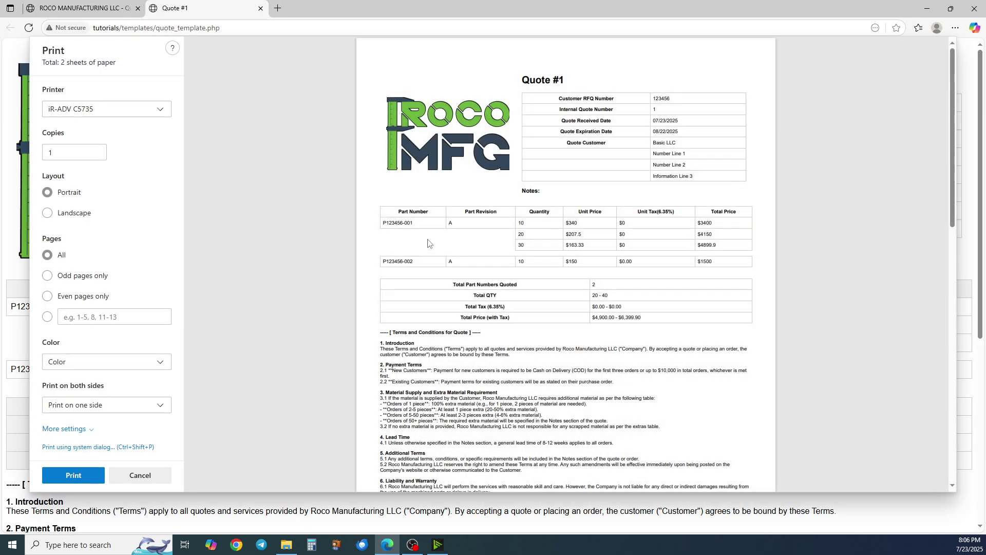
scroll(429, 240, "down", 5)
scroll(429, 240, "up", 3)
scroll(429, 240, "up", 1)
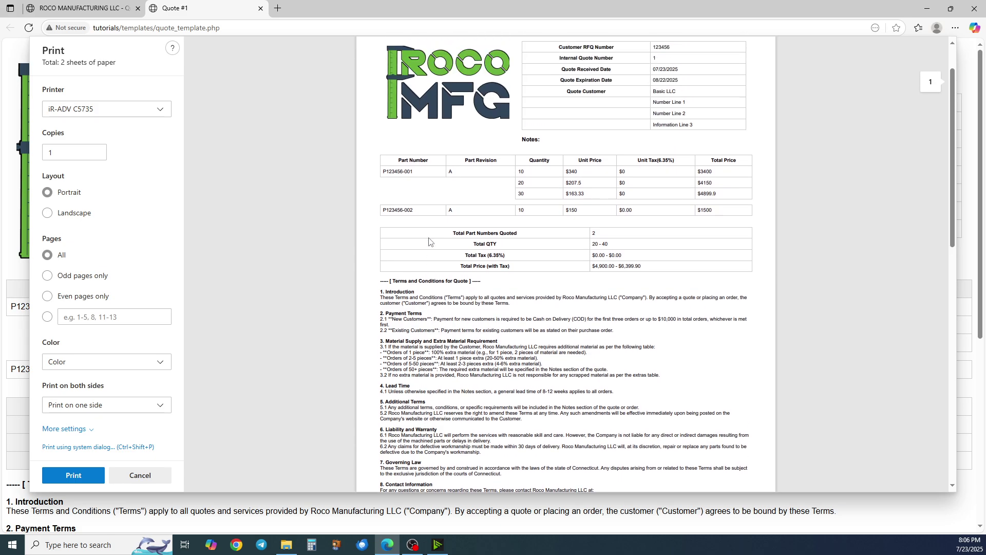
scroll(411, 196, "up", 1)
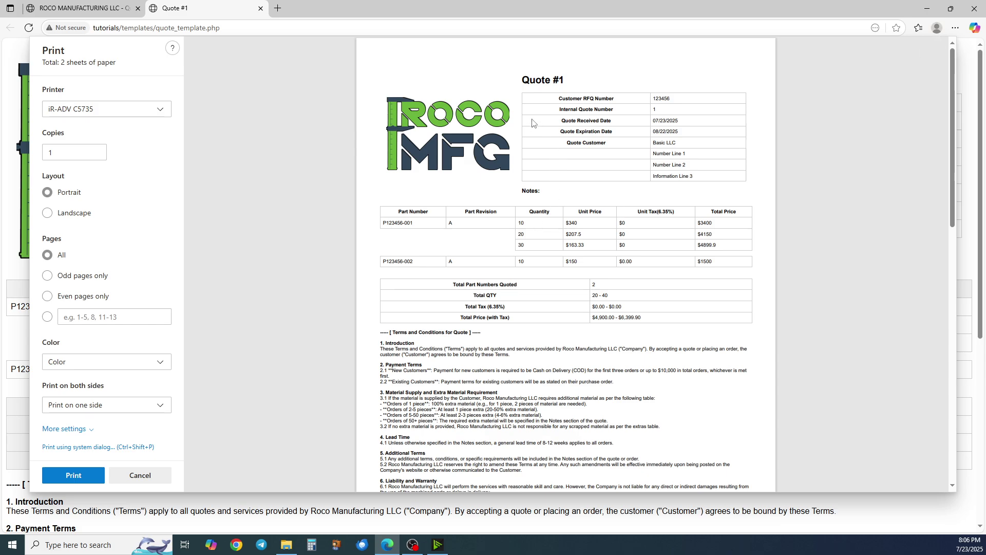
left_click(138, 476)
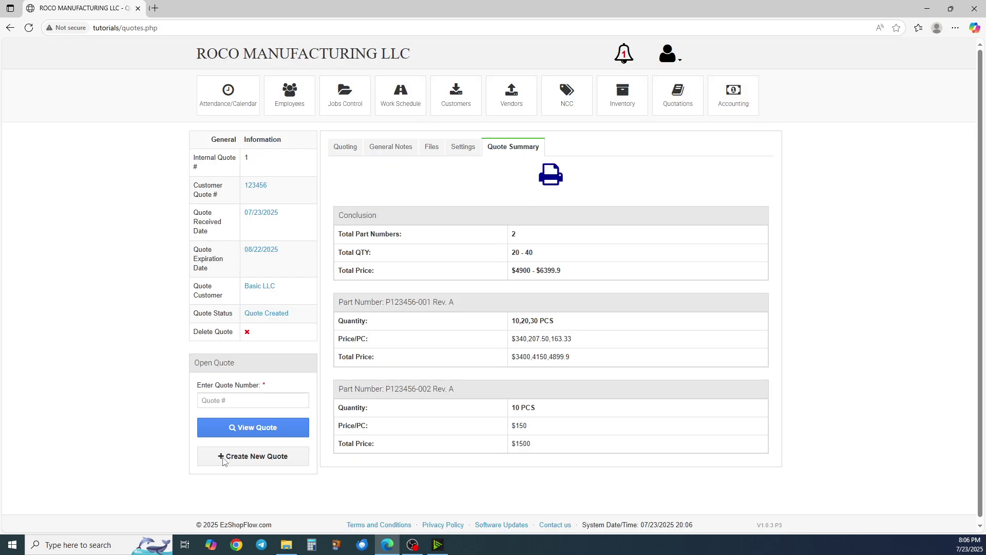
Add the external customer note "NOTES WILL BE HERE" to the quote's general notes and save it
left_click(403, 149)
left_click(377, 351)
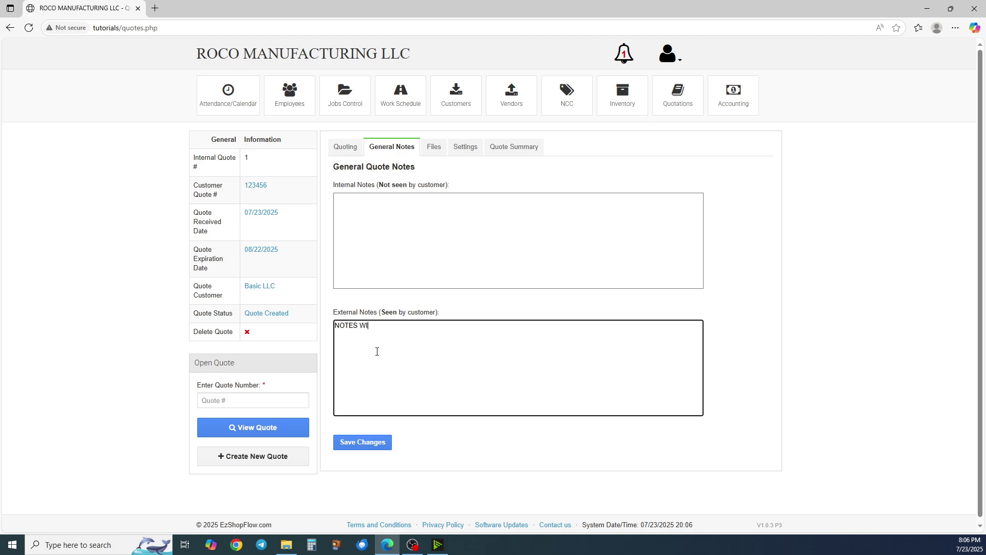
type("NOTES WILL BE HERE")
left_click(366, 442)
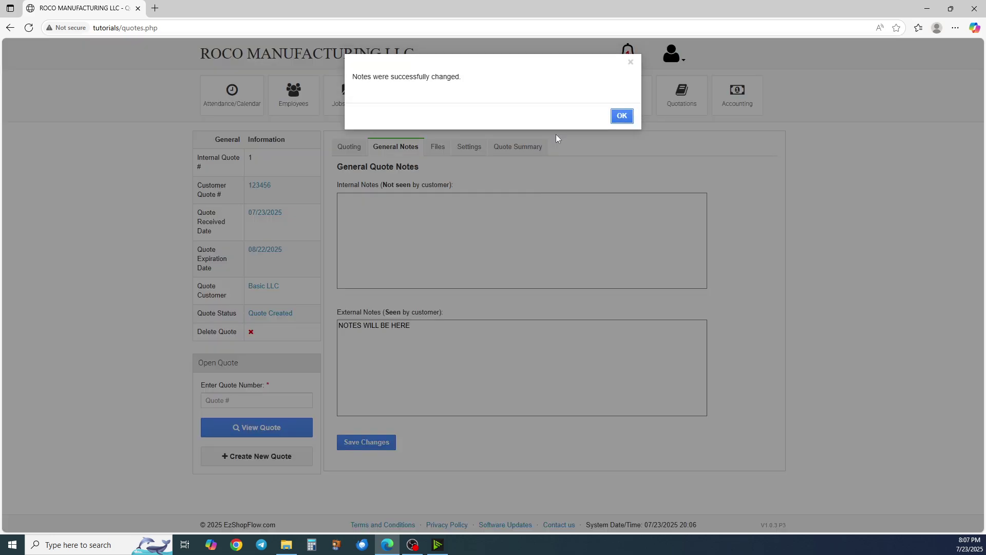
key("Return")
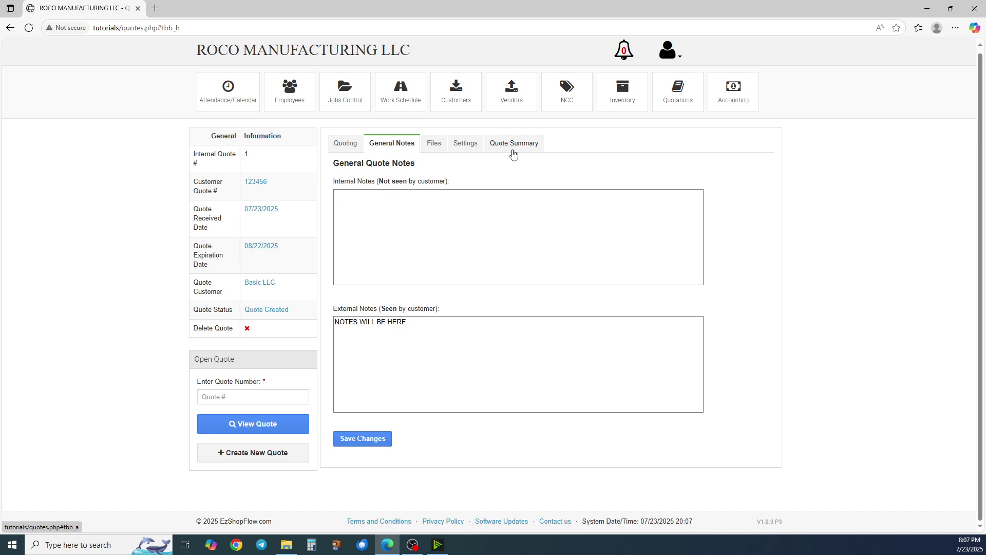
Examine the external note, customer information lines and terms and conditions in the quote's print preview, and cancel printing
left_click(513, 150)
left_click(551, 174)
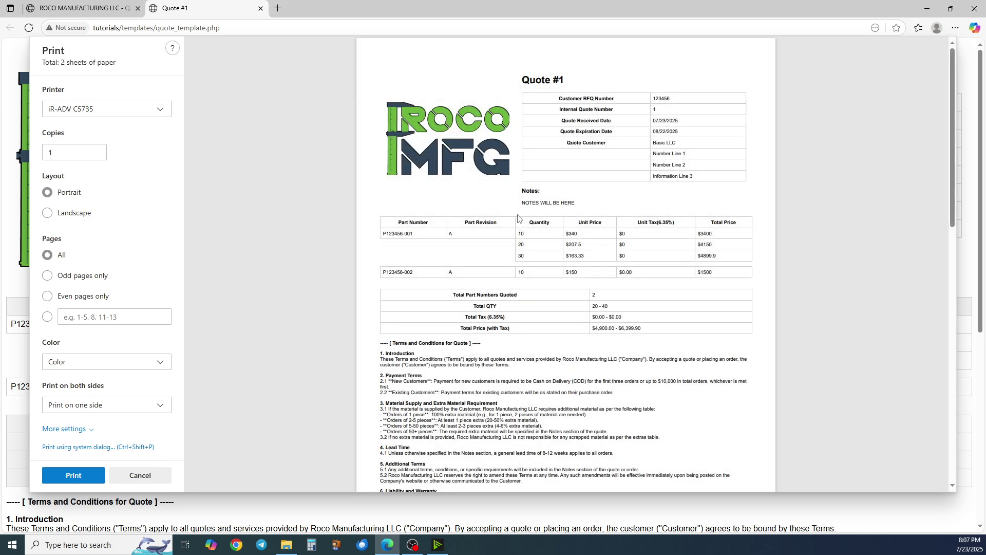
left_click_drag(520, 203, 577, 203)
left_click(559, 210)
left_click_drag(654, 152, 691, 183)
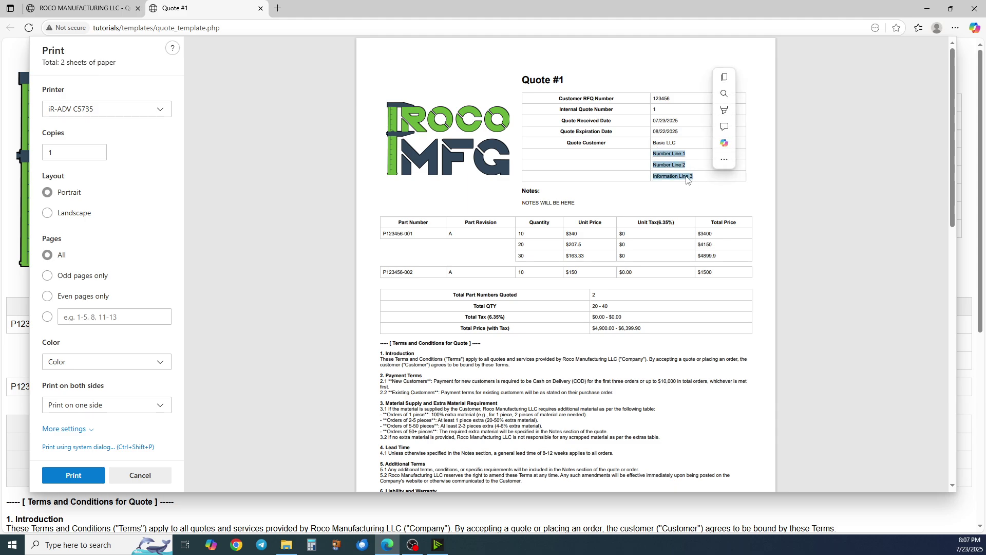
left_click(688, 177)
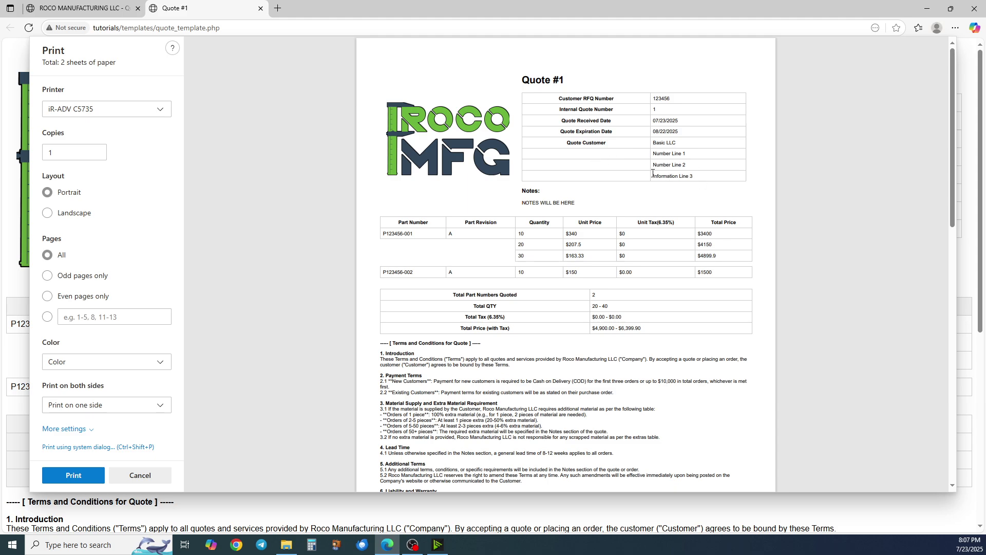
scroll(650, 177, "down", 1)
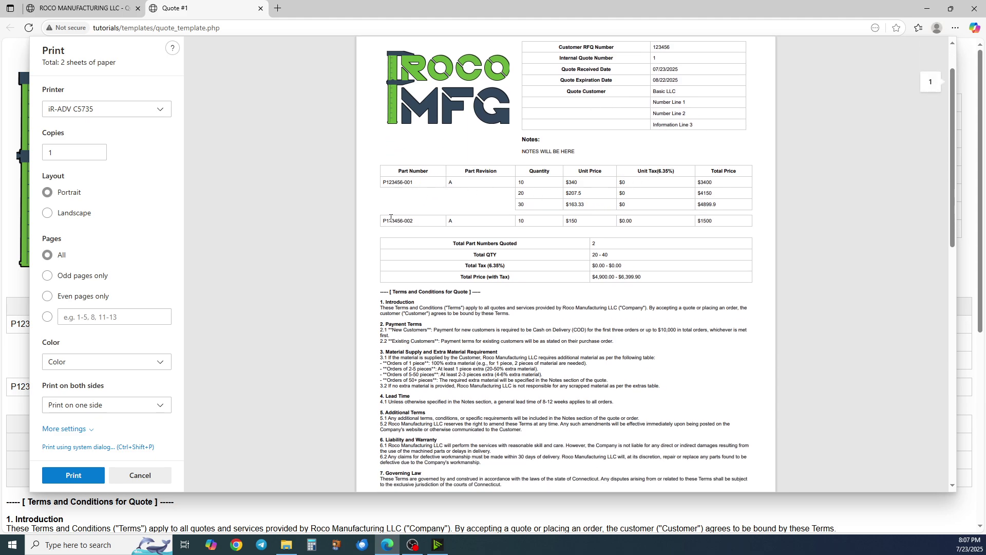
left_click_drag(378, 293, 537, 398)
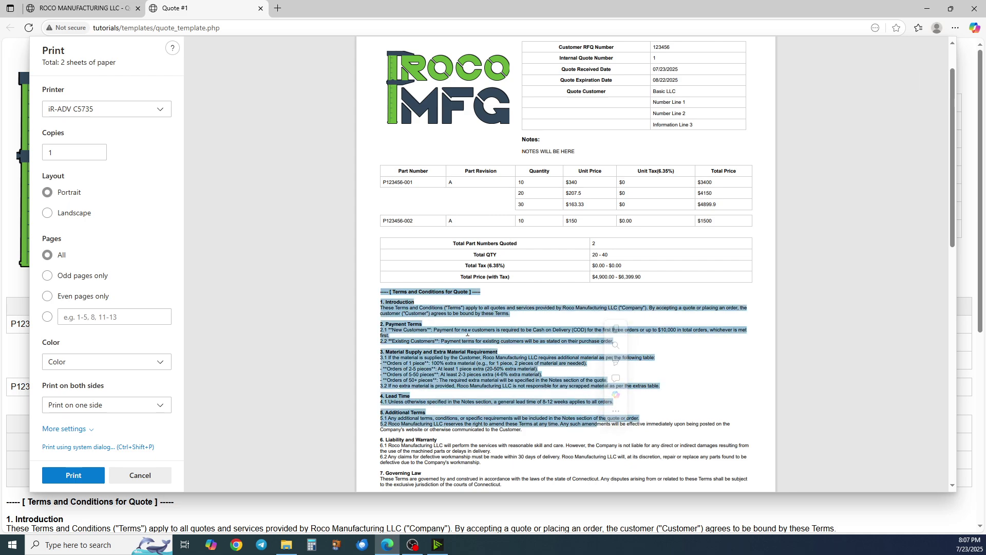
left_click(536, 288)
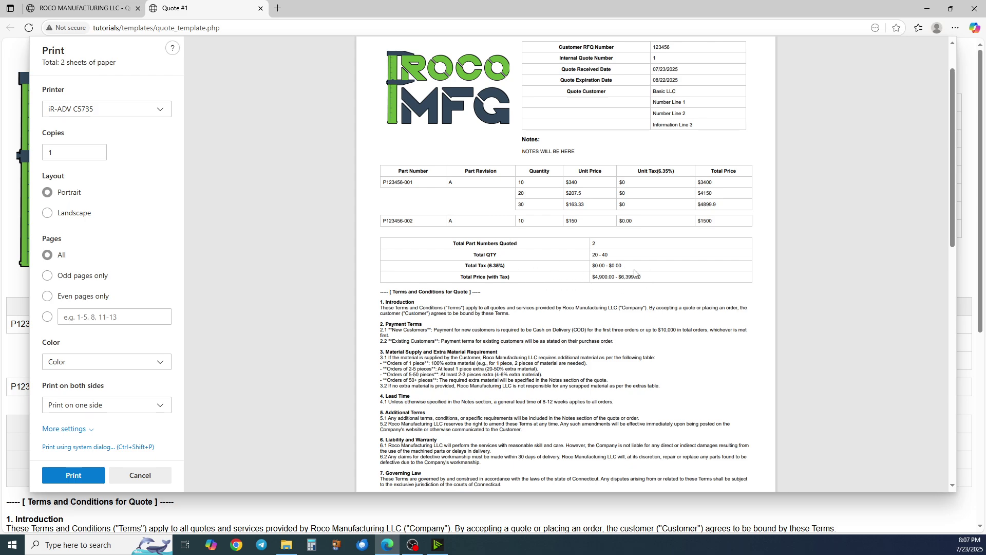
scroll(635, 274, "up", 1)
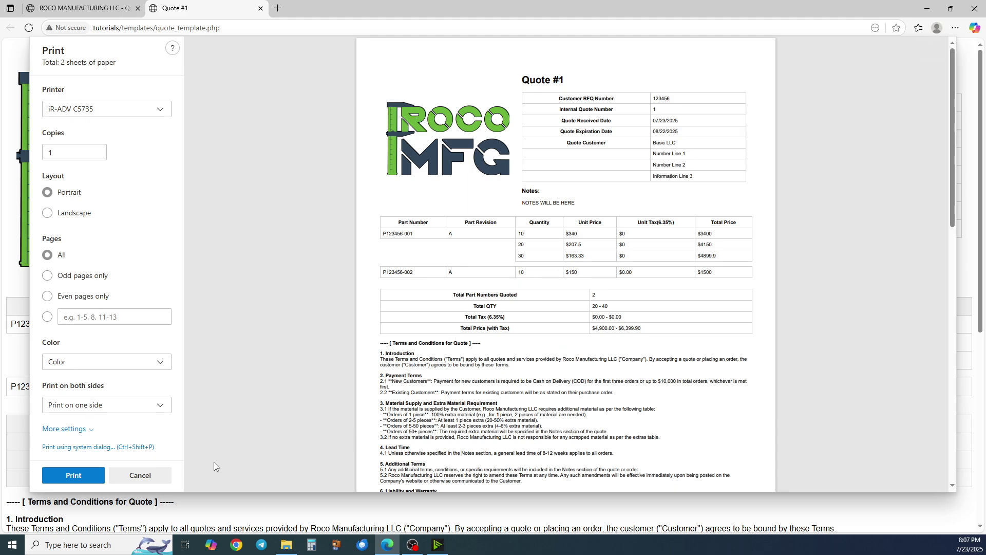
left_click(162, 475)
Open part P123456-002 from the quoted parts to view its operations, and return to the parts list
left_click(346, 144)
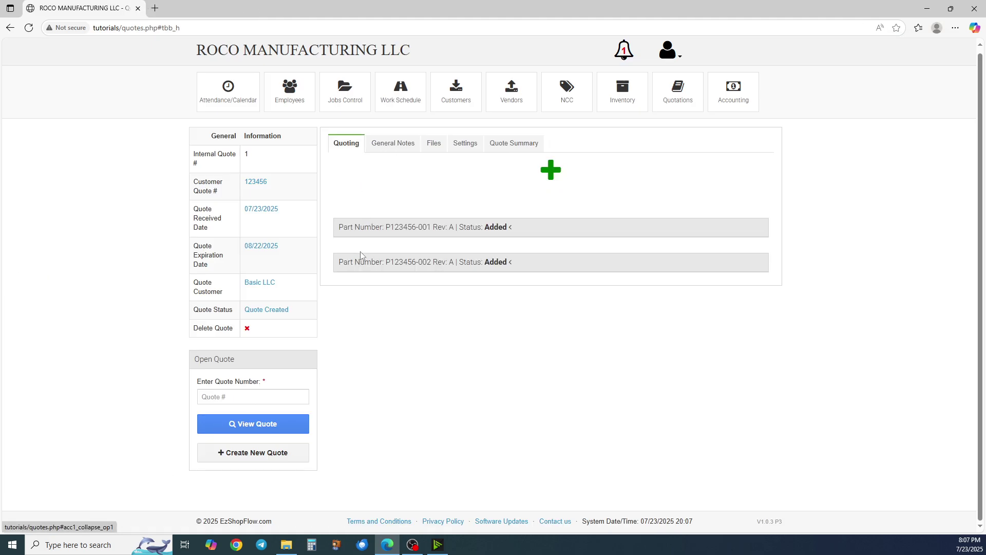
left_click(360, 262)
left_click(369, 309)
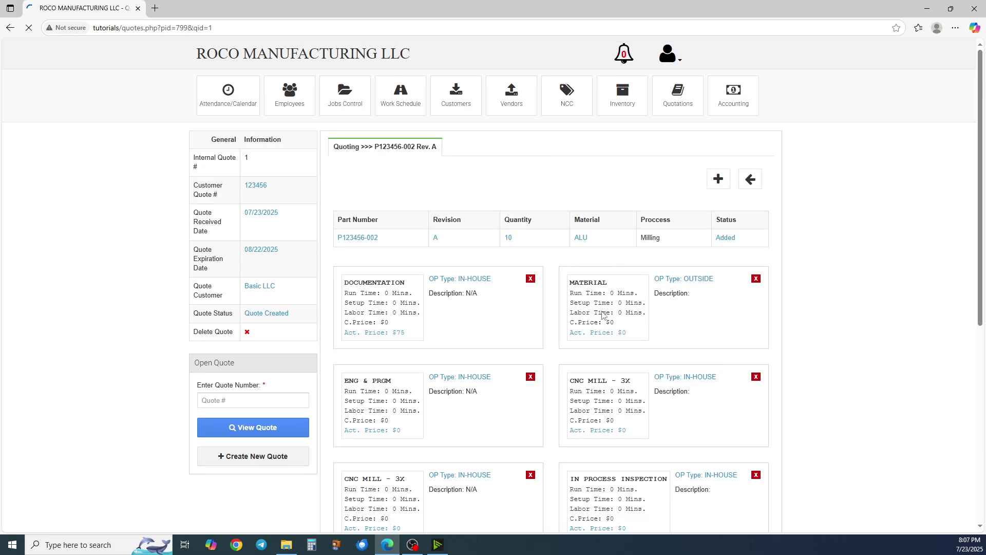
left_click(750, 179)
Add part number P123456-003 to the quote with revision A, material ALU, quantity 10 and the Milling process
left_click(550, 173)
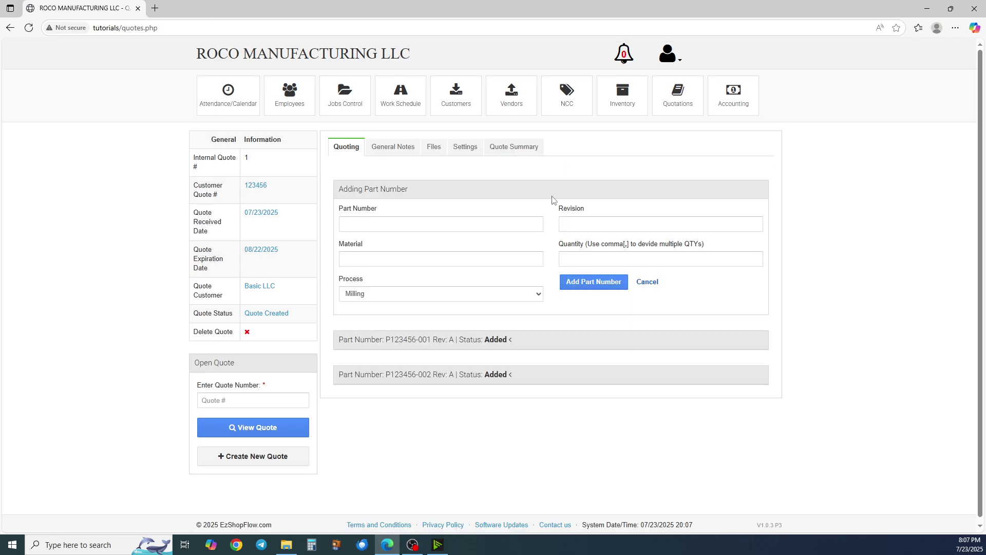
left_click(478, 229)
left_click(458, 262)
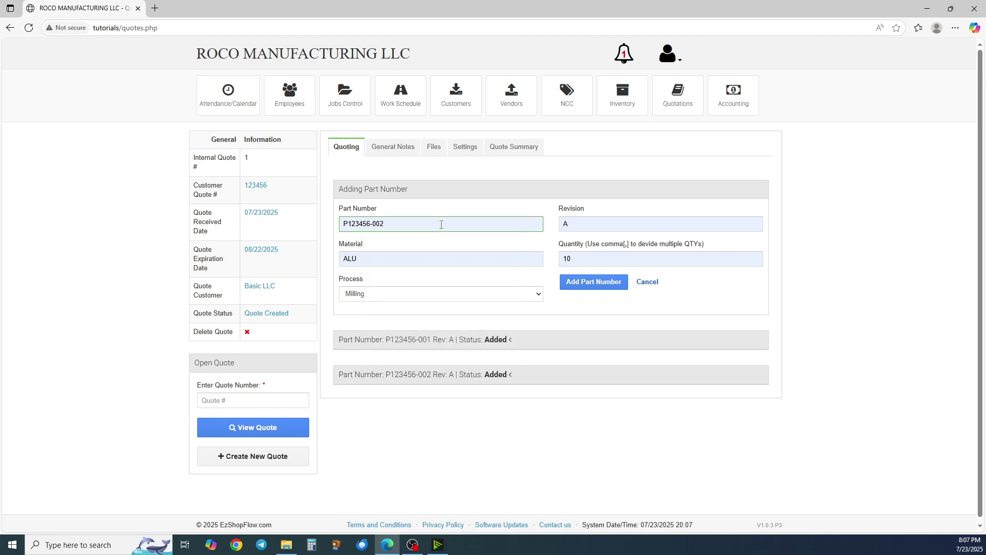
key("BackSpace")
type("3")
left_click(619, 283)
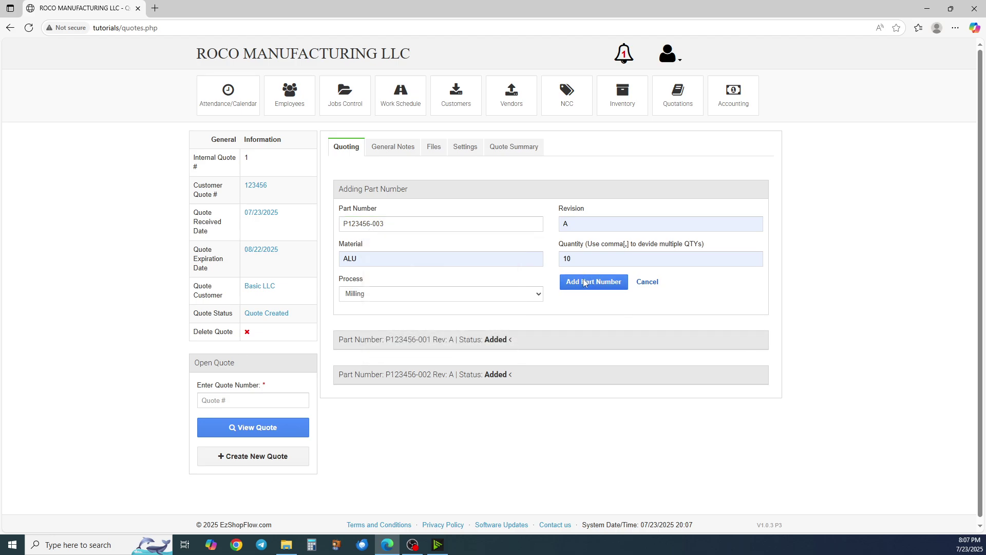
left_click(619, 117)
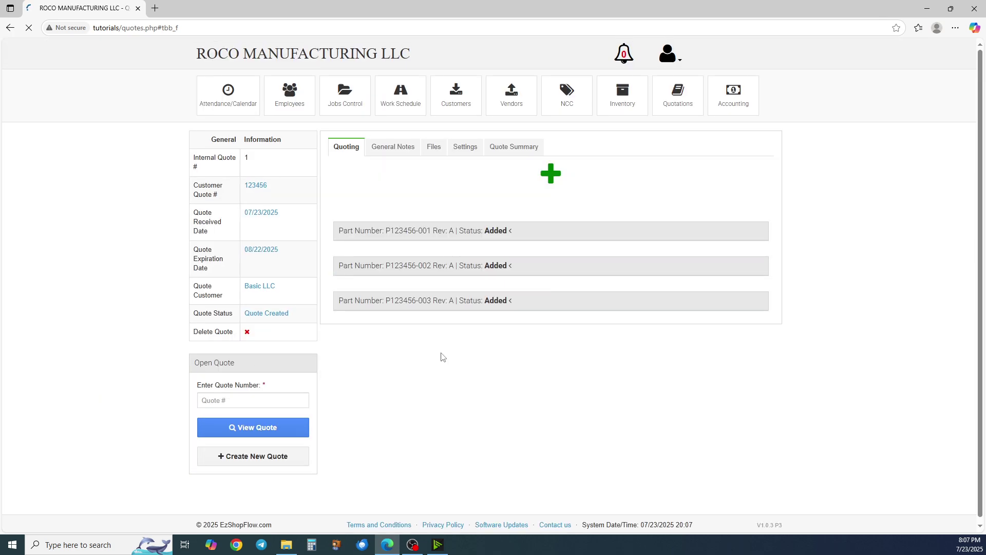
Check how the unpriced part P123456-003 is listed in the quote summary and print preview, and cancel printing
left_click(513, 143)
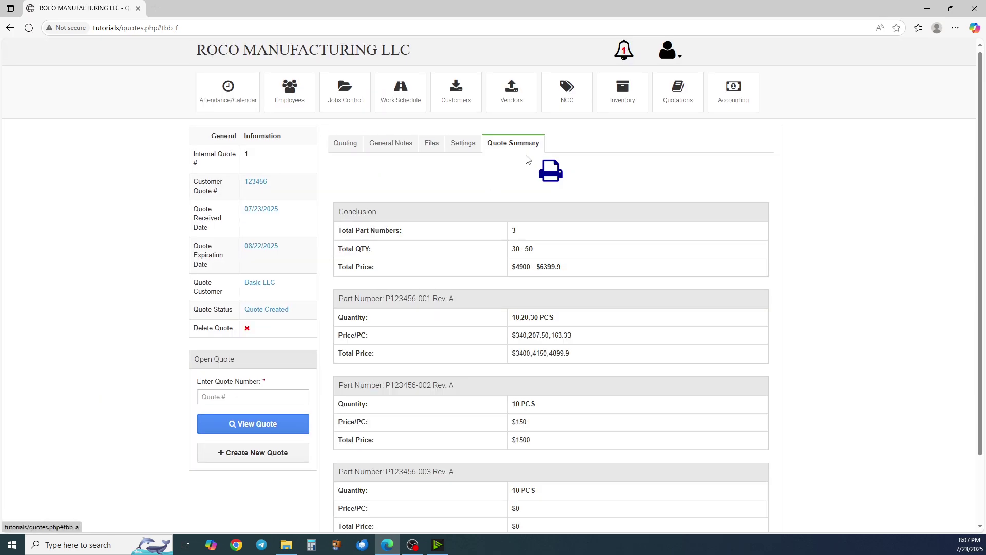
left_click(551, 172)
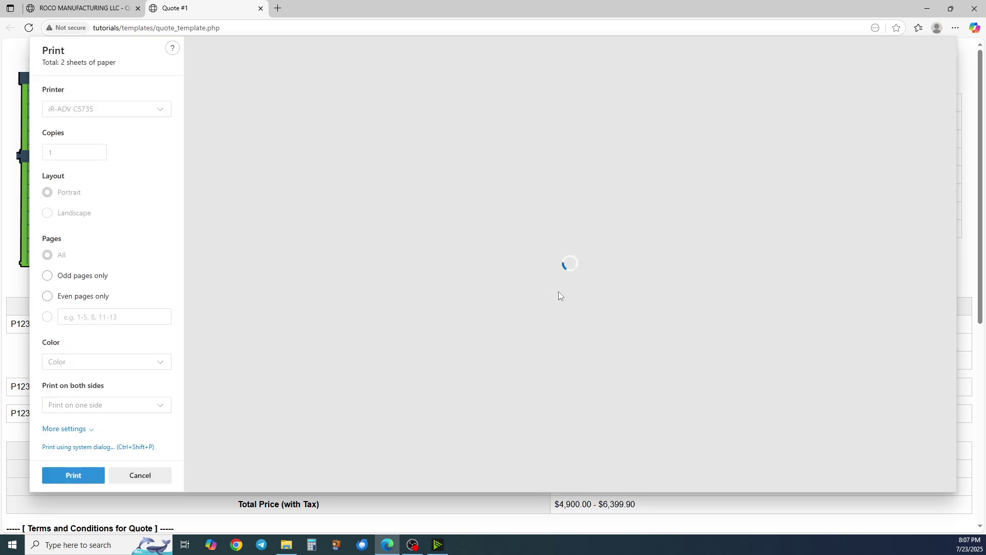
scroll(608, 299, "down", 1)
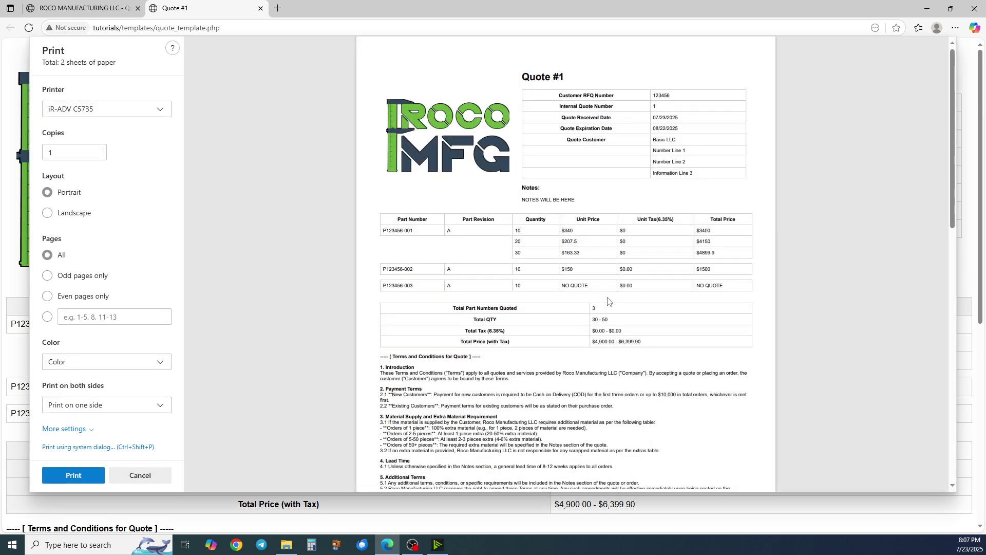
left_click_drag(563, 239, 608, 244)
left_click(594, 243)
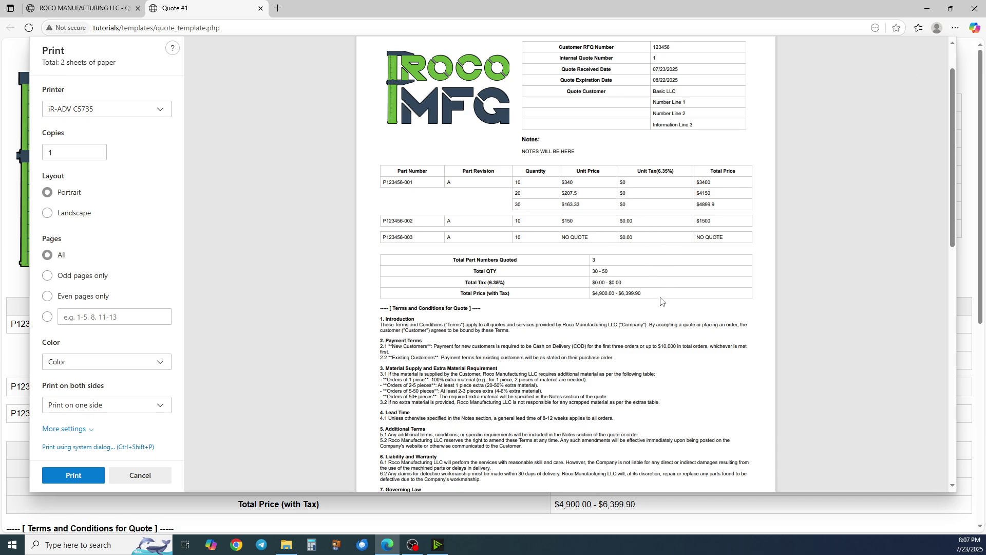
left_click(163, 482)
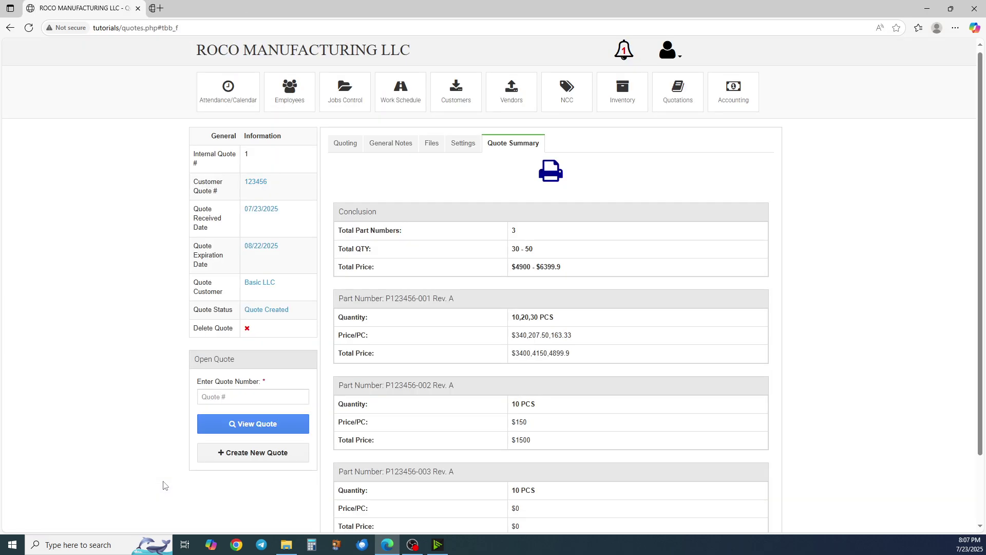
Set Charge Tax to Yes in the quote settings and save the change
left_click(410, 145)
left_click(434, 146)
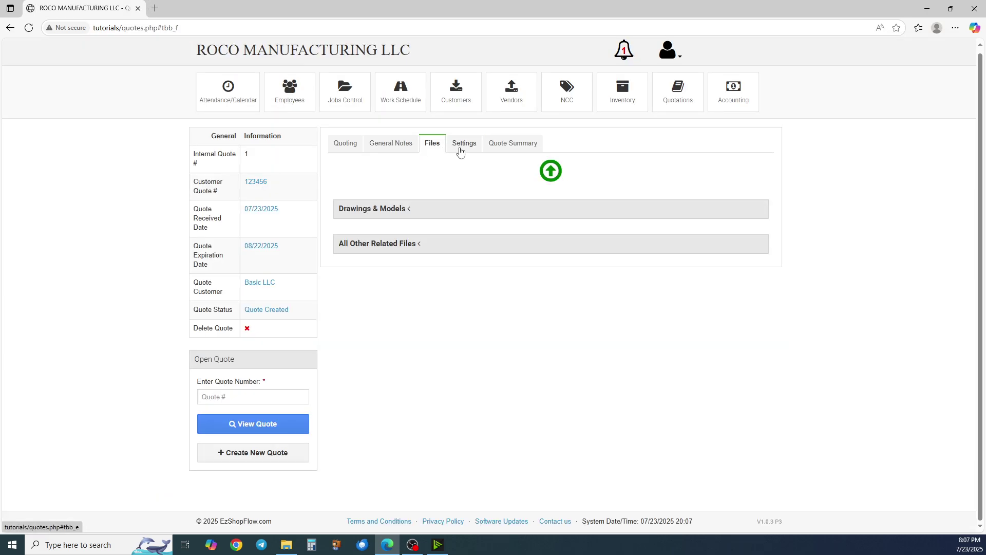
left_click(479, 148)
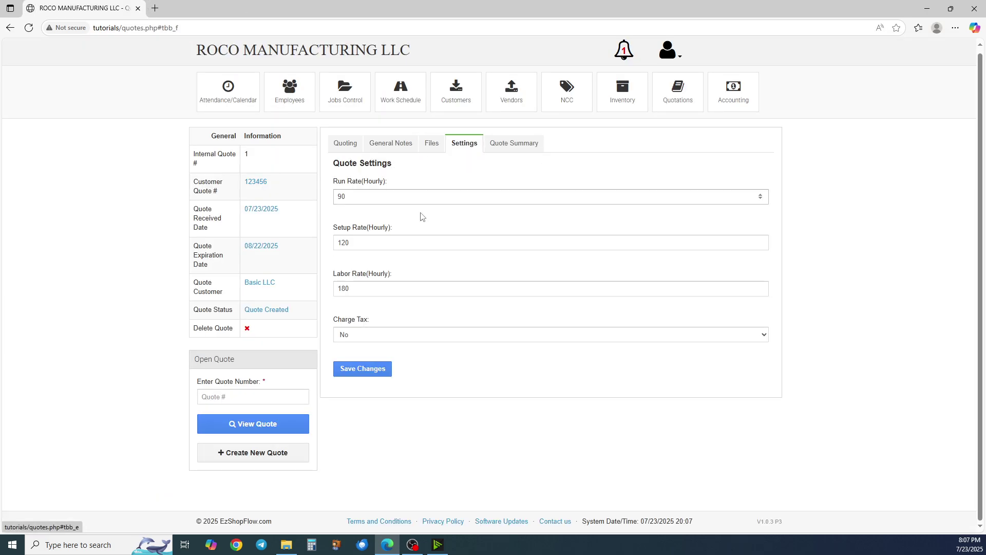
left_click(378, 334)
left_click(381, 359)
left_click(381, 365)
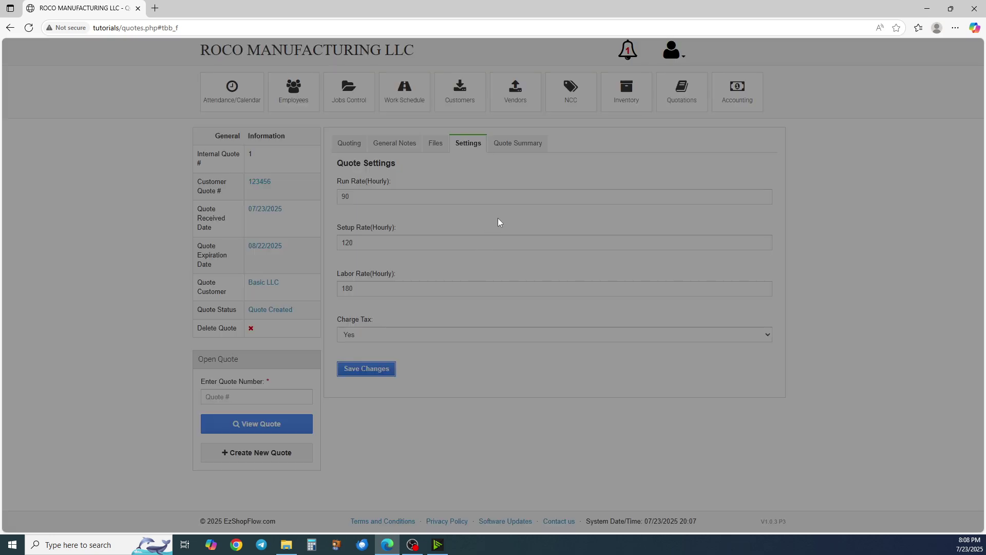
left_click(621, 116)
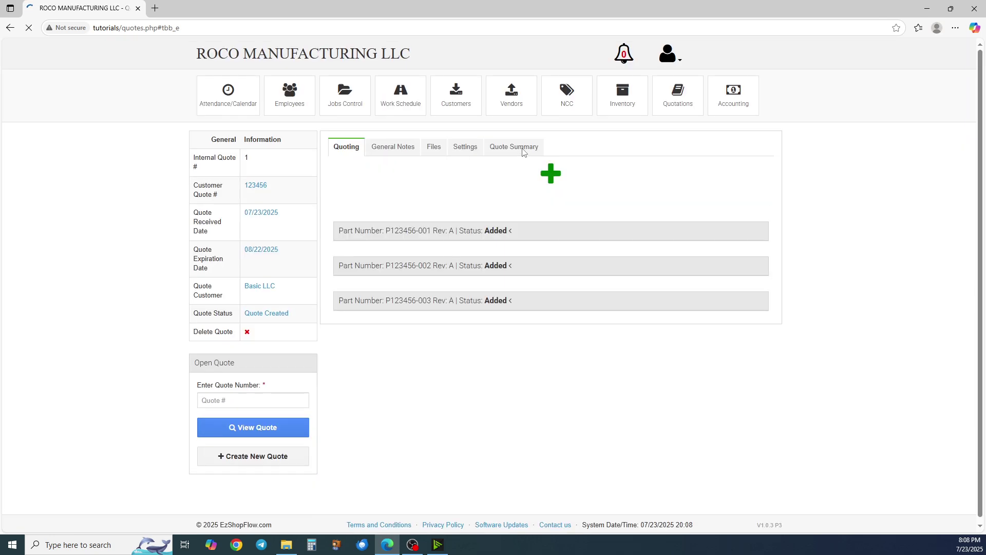
Examine the unit tax, total tax and taxed total price in the quote's print preview, and close the preview
left_click(522, 149)
left_click(551, 174)
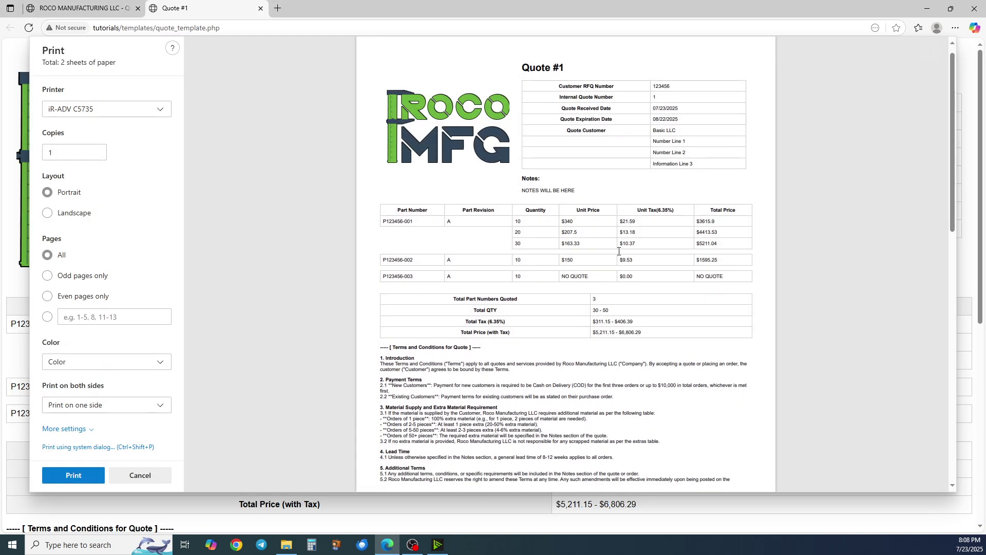
scroll(640, 189, "down", 1)
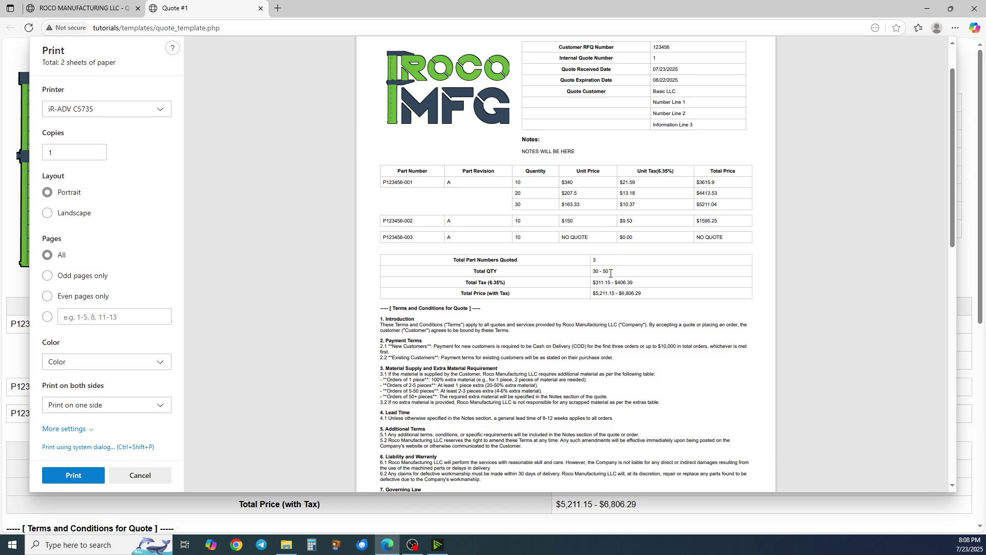
left_click_drag(593, 282, 682, 280)
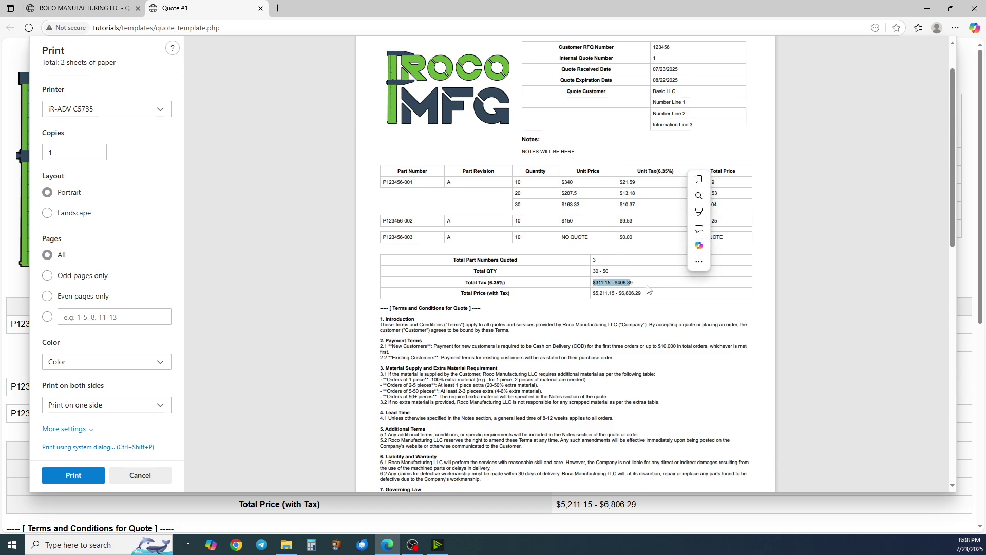
left_click(615, 294)
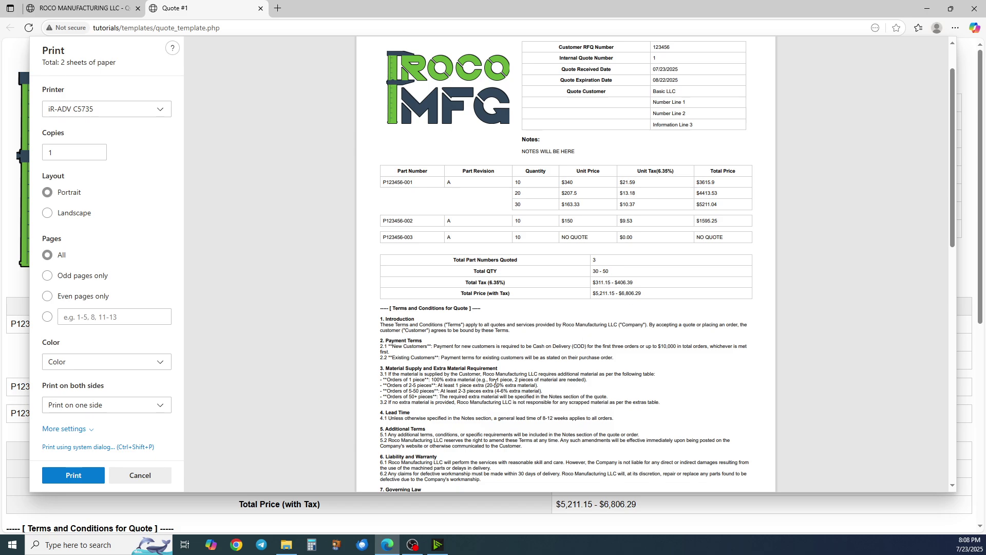
left_click(114, 470)
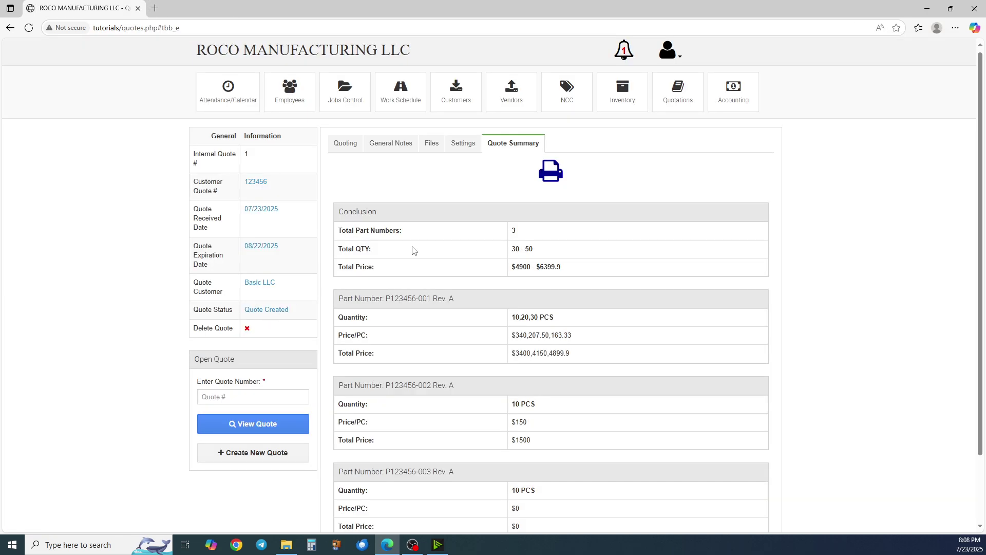
View the quote's file categories, expanding and collapsing the Drawings & Models list
left_click(346, 146)
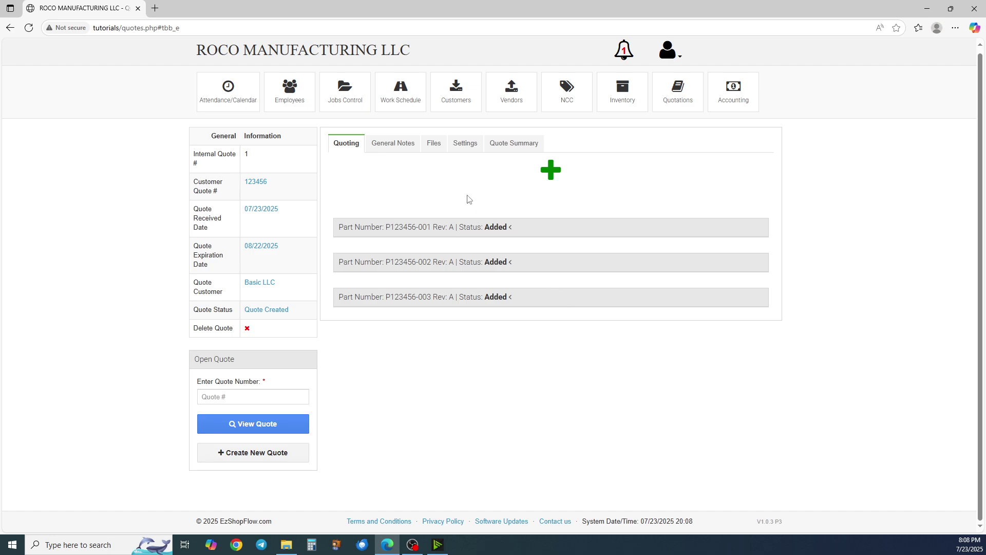
left_click(432, 144)
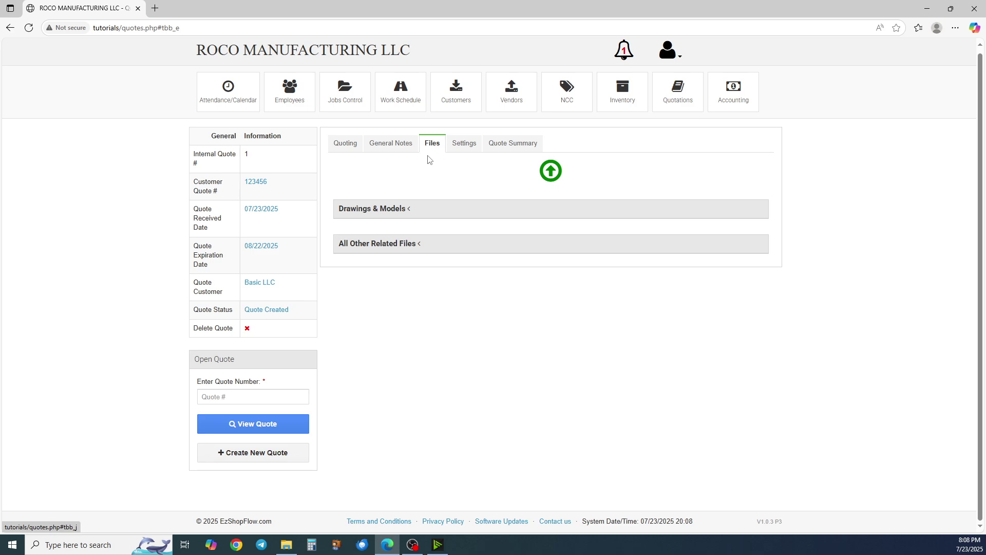
left_click(388, 215)
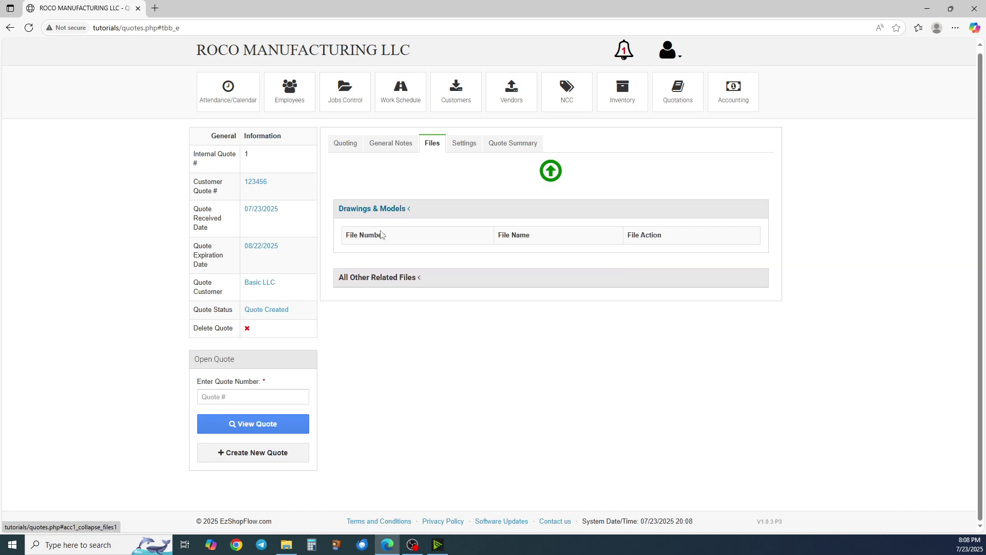
left_click(390, 216)
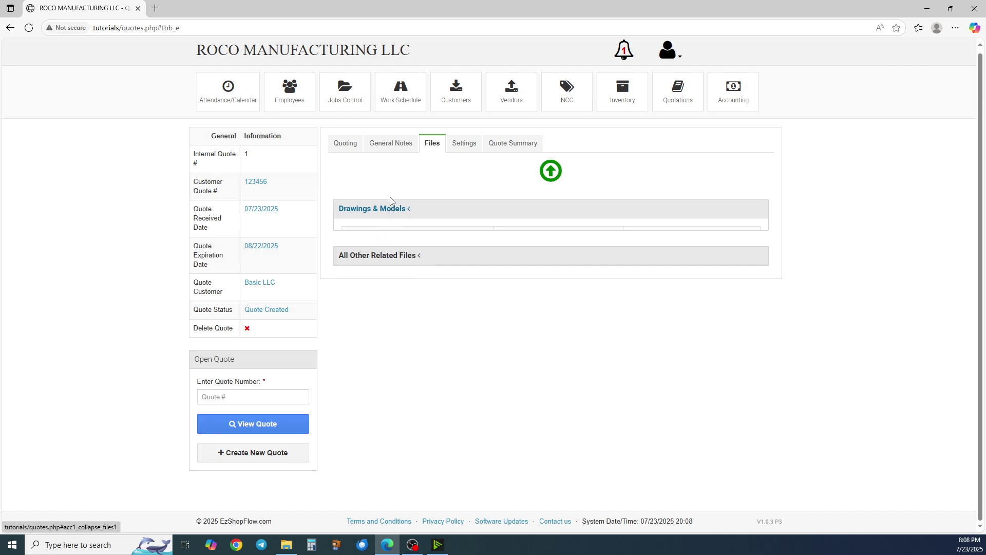
Return to the quoted parts and view the details of part P123456-001, collapsing them again
left_click(352, 148)
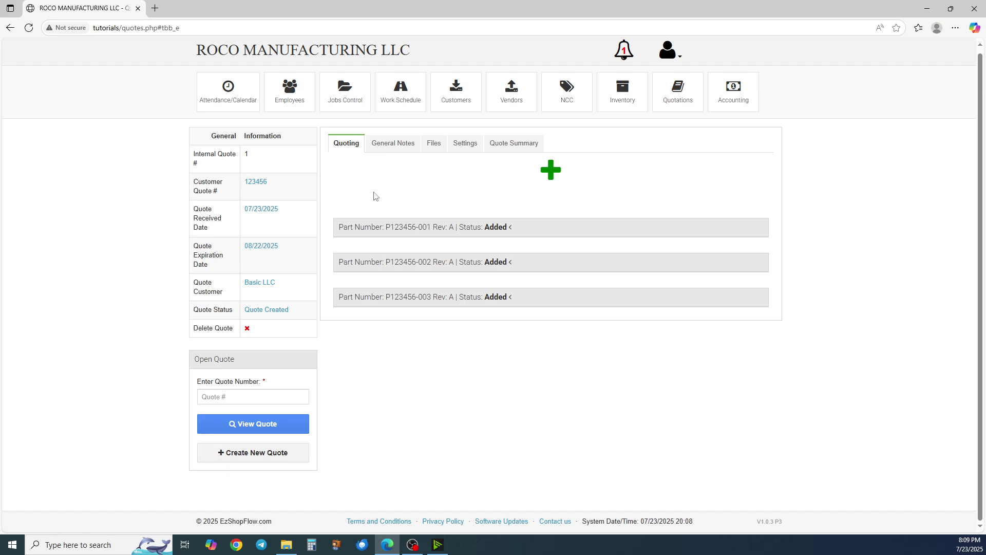
left_click(443, 236)
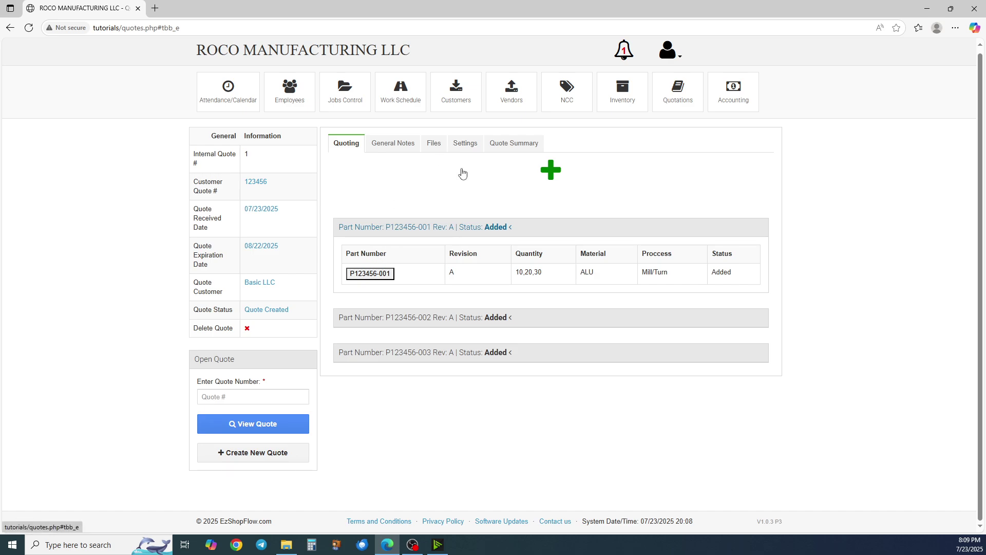
left_click(366, 229)
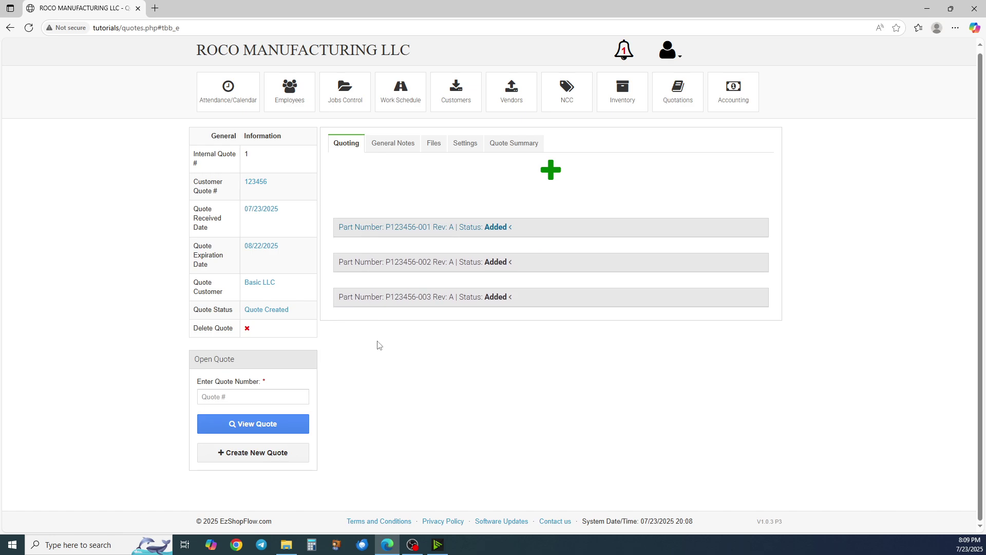